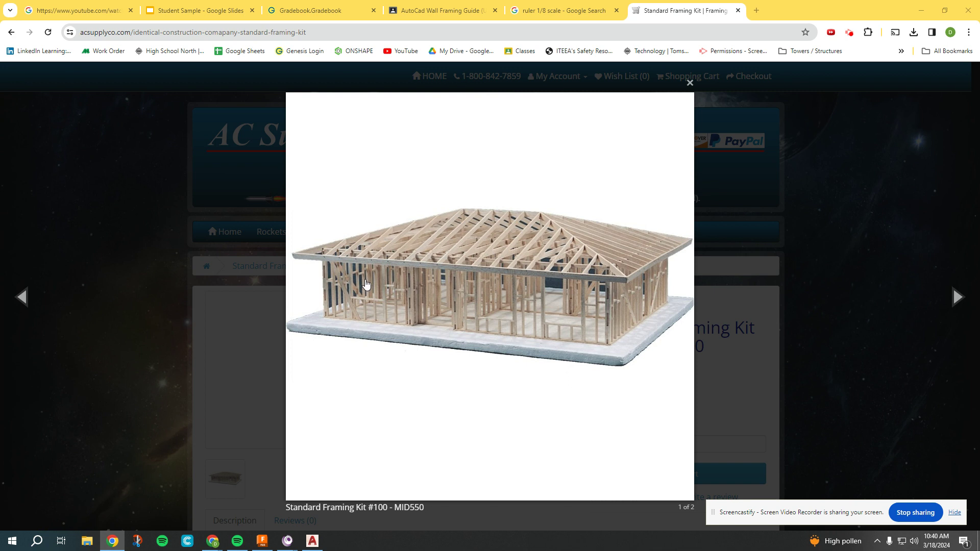
Step: Close the framing kit photo, switch to the Ranch Walls 1 drawing in AutoCAD, and examine the border dimensions and existing wall framing
click(690, 83)
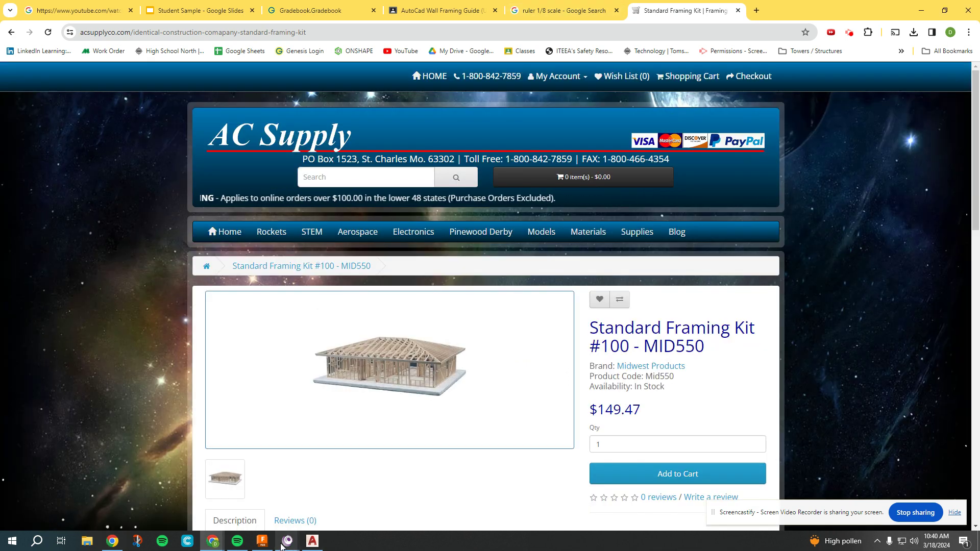
click(309, 542)
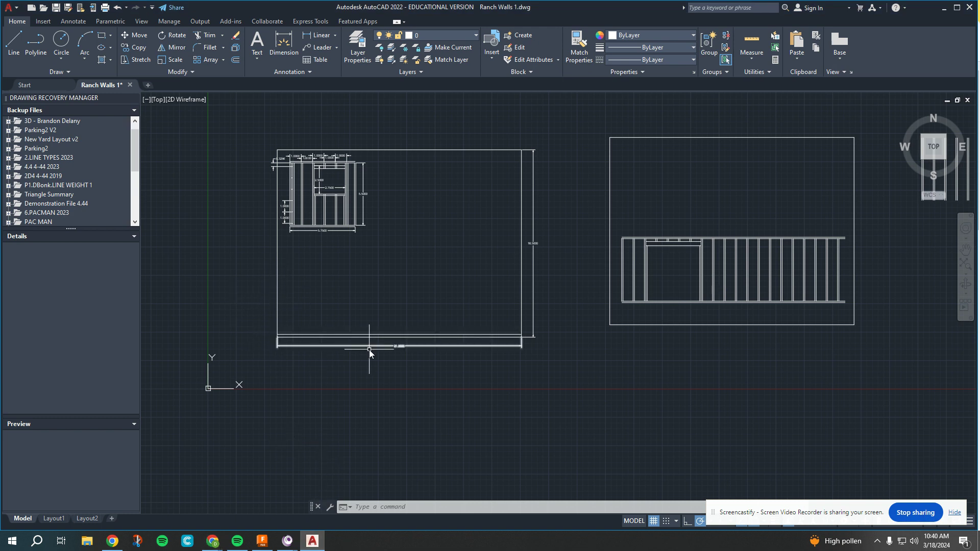
scroll(369, 350, up, 4)
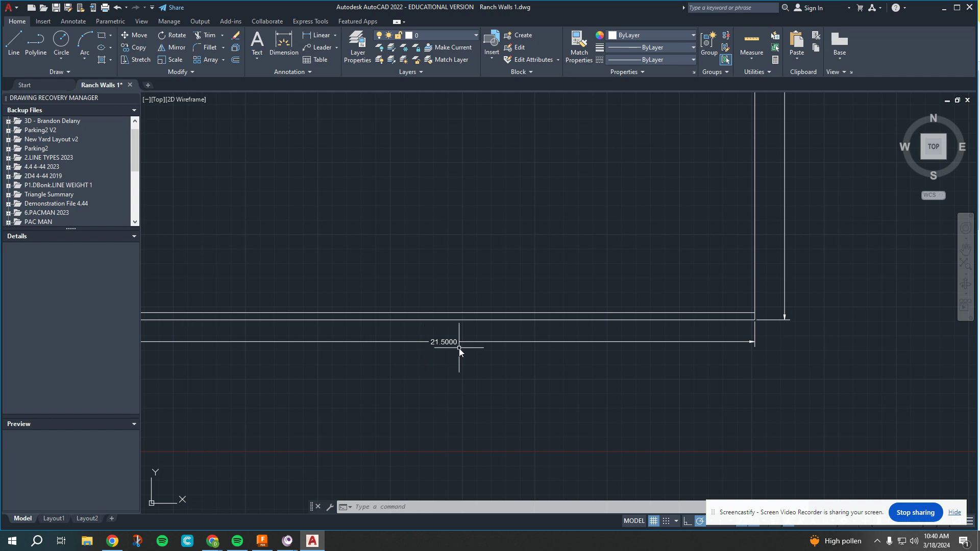
scroll(458, 348, down, 4)
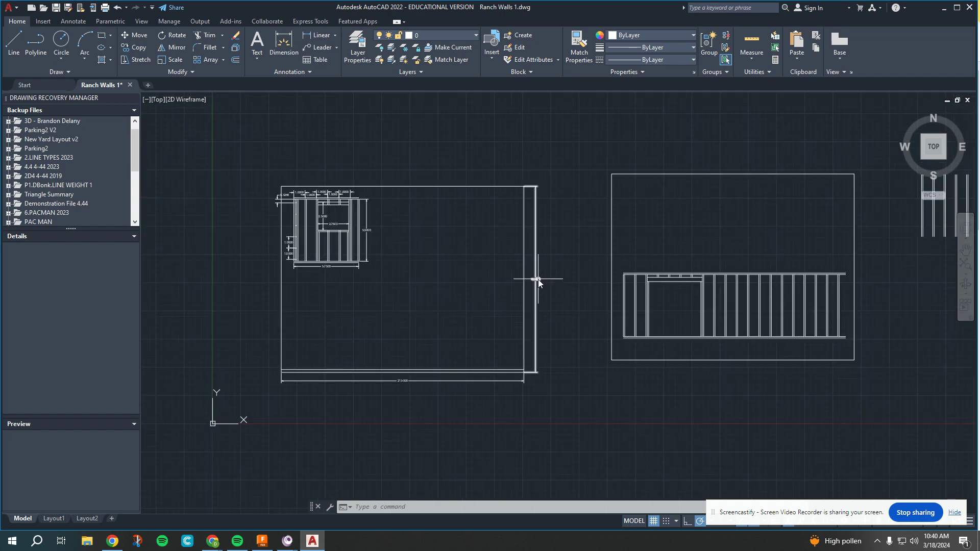
mouse_move(512, 368)
middle_down()
mouse_move(516, 215)
mouse_move(401, 322)
middle_up()
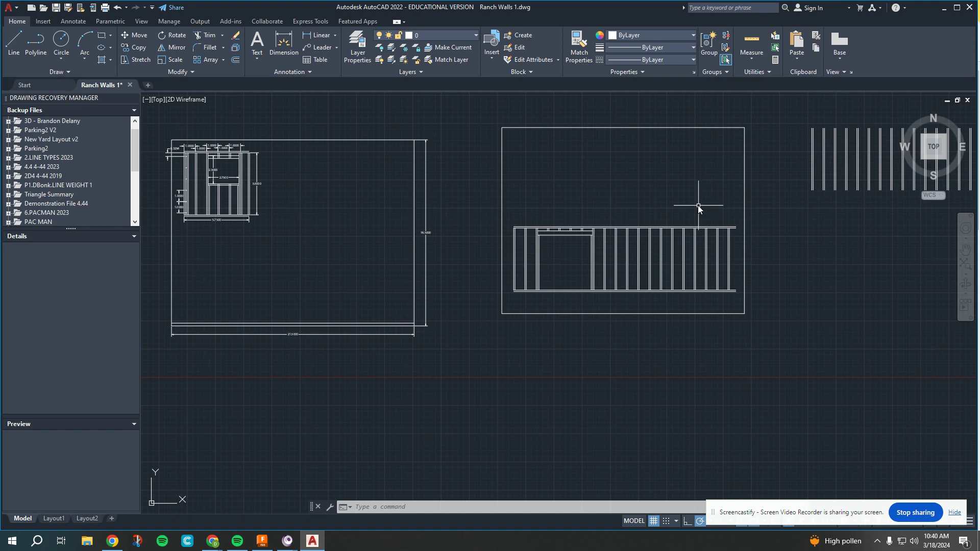
scroll(653, 270, up, 2)
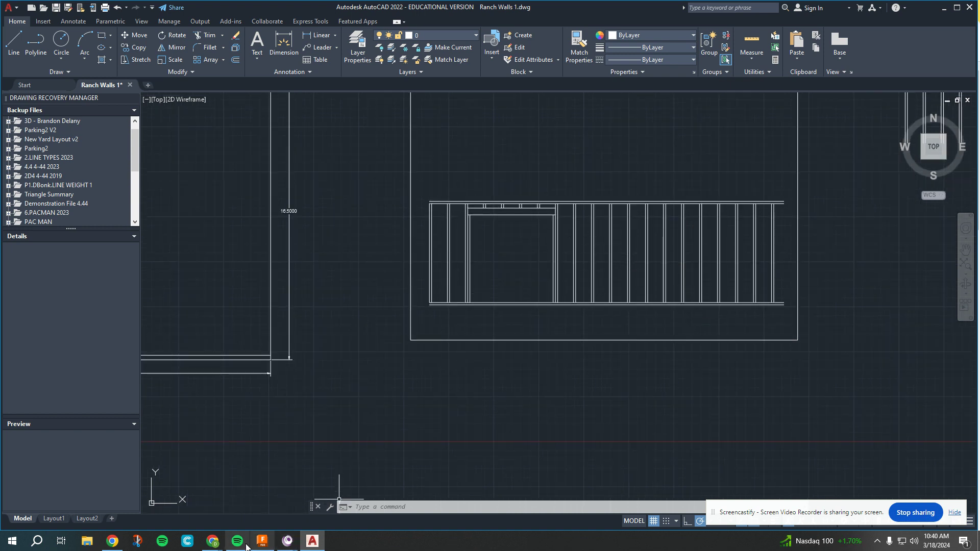
Step: Switch to Google Classroom in Chrome, open the "- Splice Splice to Wall 1A.pdf" attachment, and examine the Wall 1b framing plan
mouse_move(212, 541)
click(260, 509)
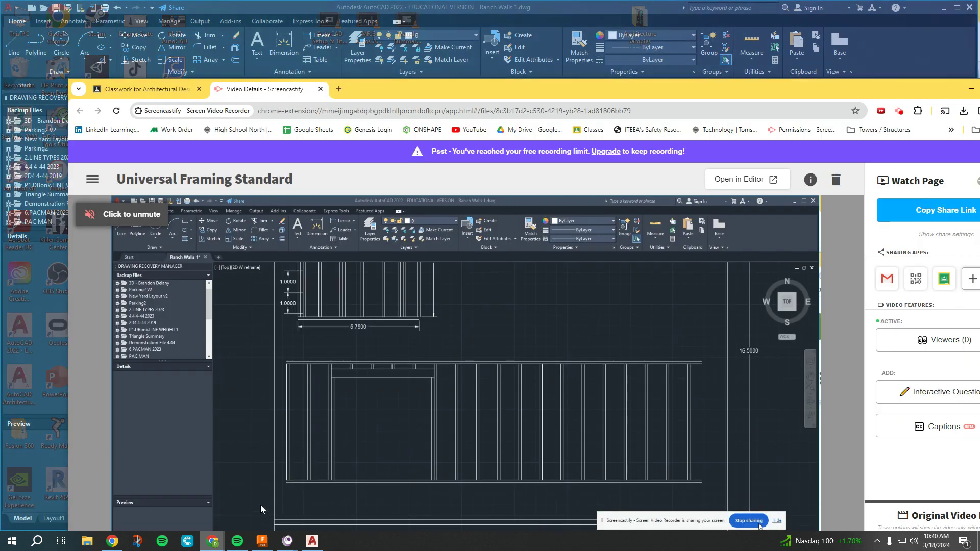
click(148, 89)
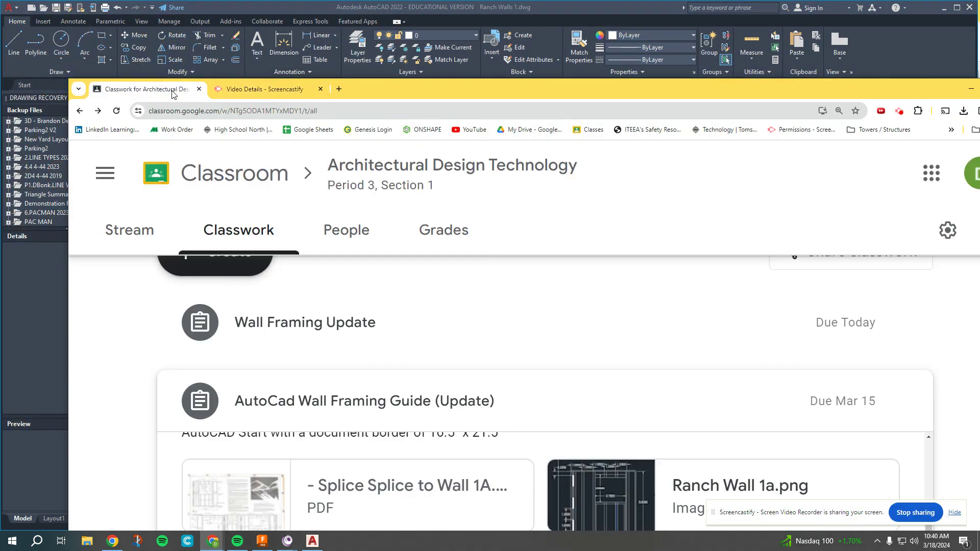
ctrl+scroll(367, 312, up, 2)
click(367, 313)
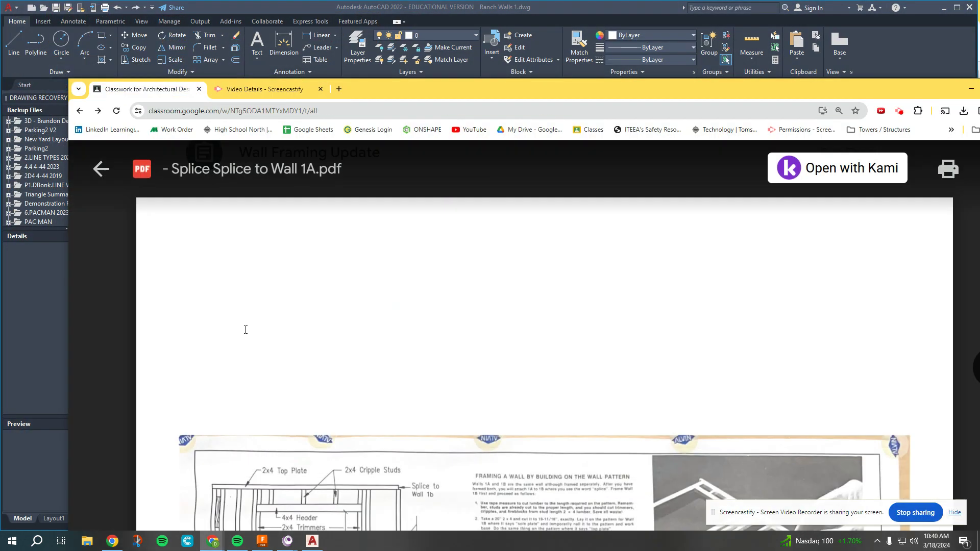
scroll(332, 334, down, 3)
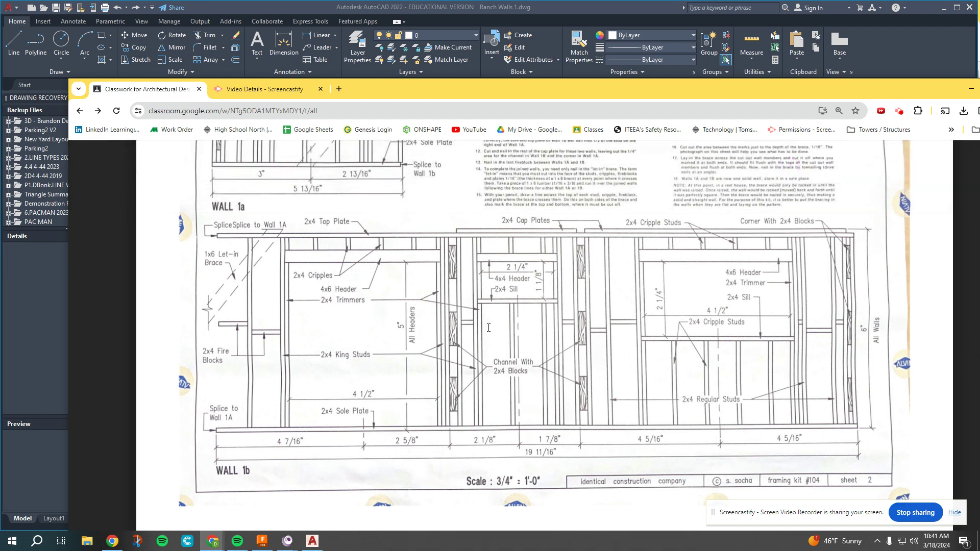
Step: Return to AutoCAD and draw a 19-11/16 horizontal line just above the title strip, starting near the sheet border's lower-left corner
click(312, 541)
mouse_move(316, 419)
middle_down()
mouse_move(671, 415)
mouse_move(645, 416)
middle_up()
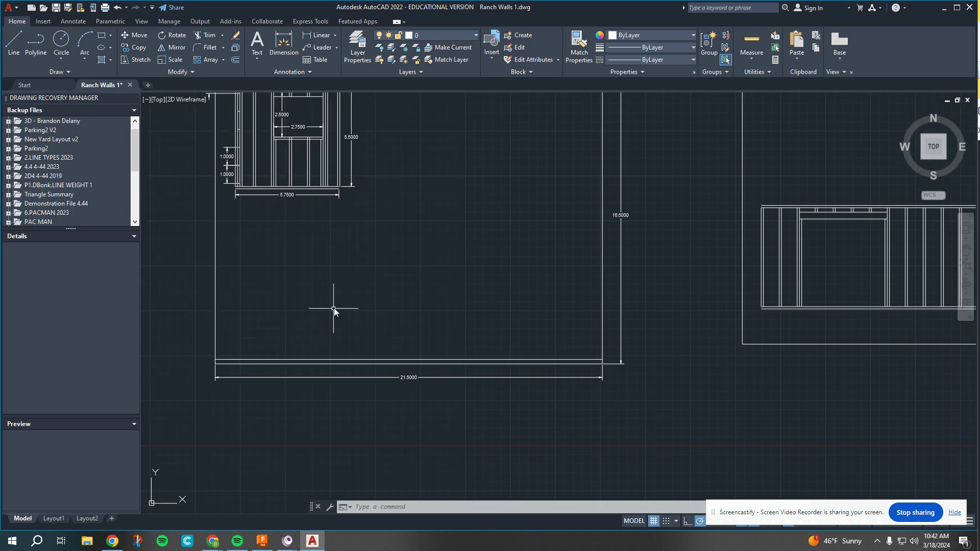
click(14, 45)
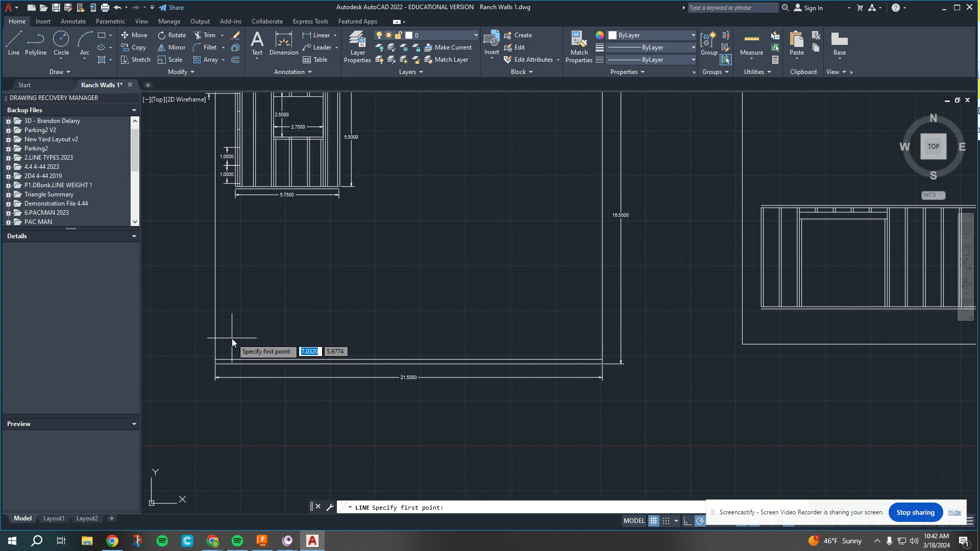
click(231, 338)
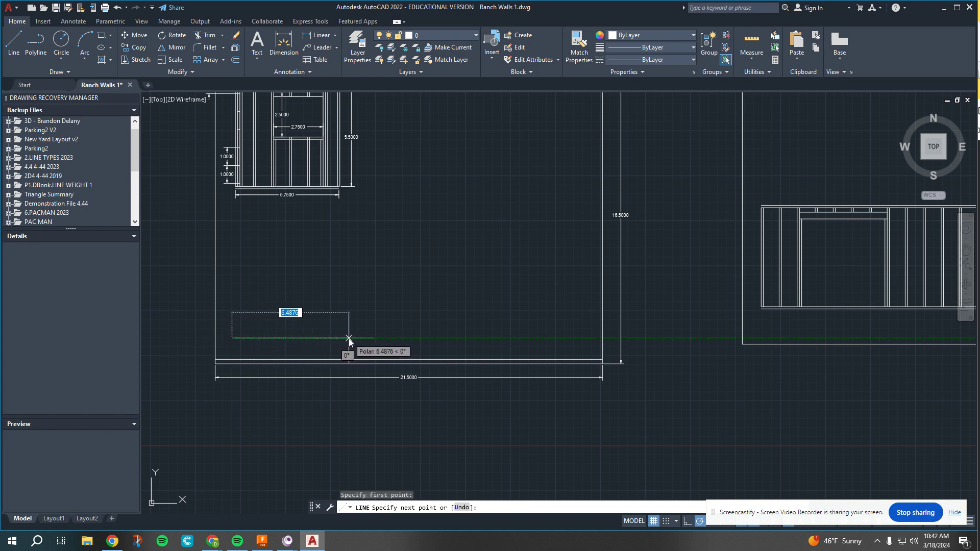
text(1)
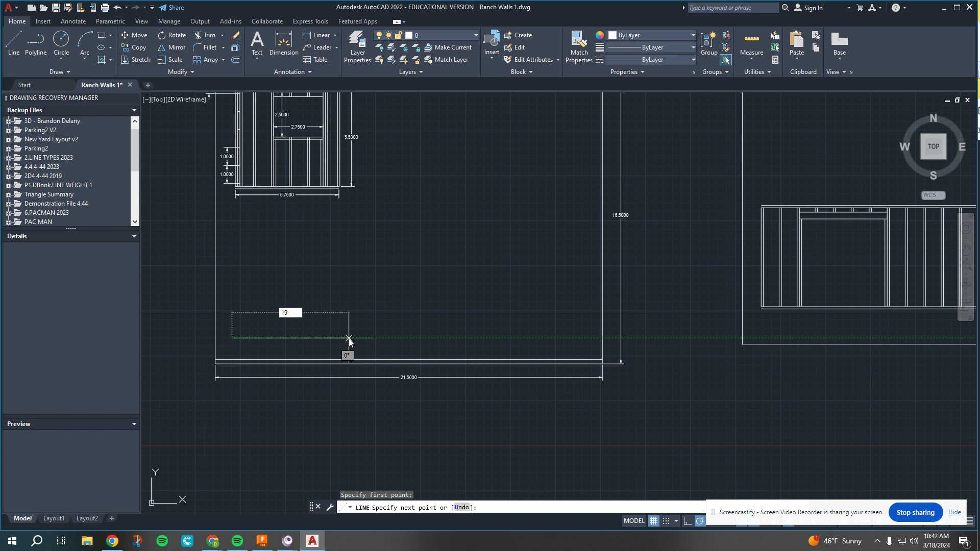
text(9-11/16)
key(Return)
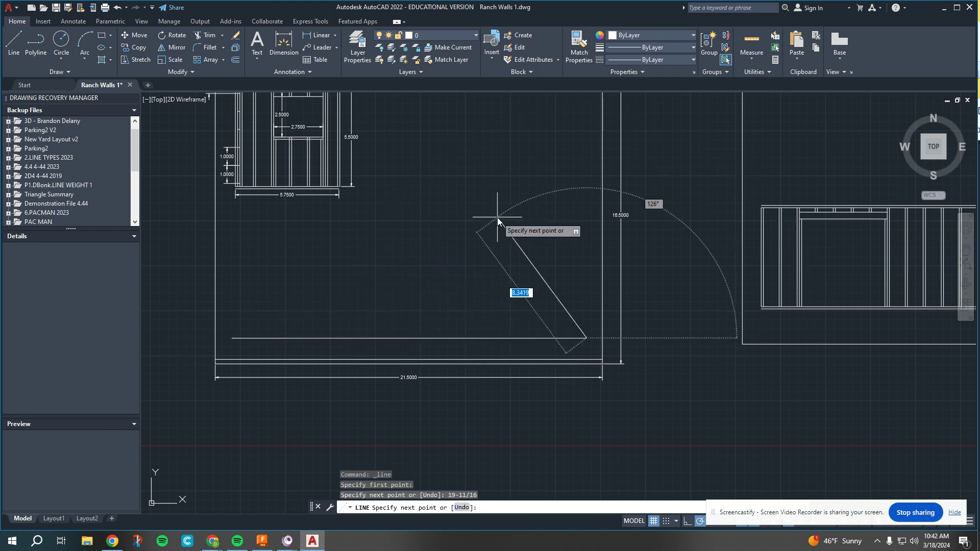
key(Escape)
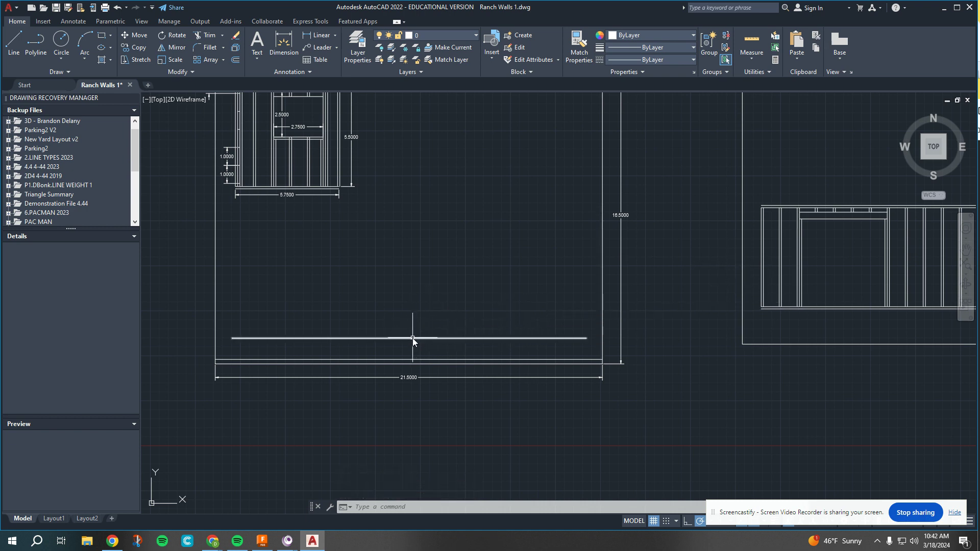
Step: Offset the new horizontal line 1/8 downward to form the wall's sole plate
click(235, 59)
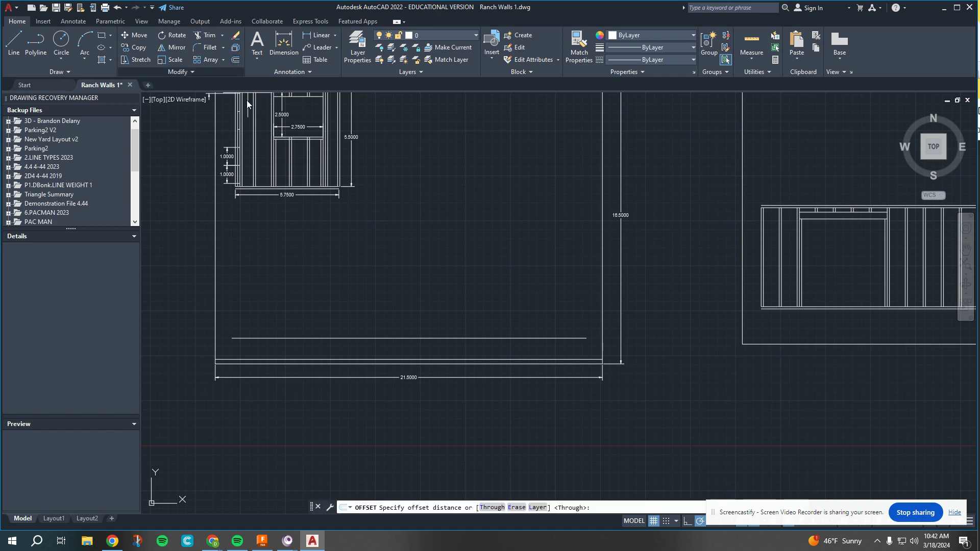
click(320, 341)
click(320, 339)
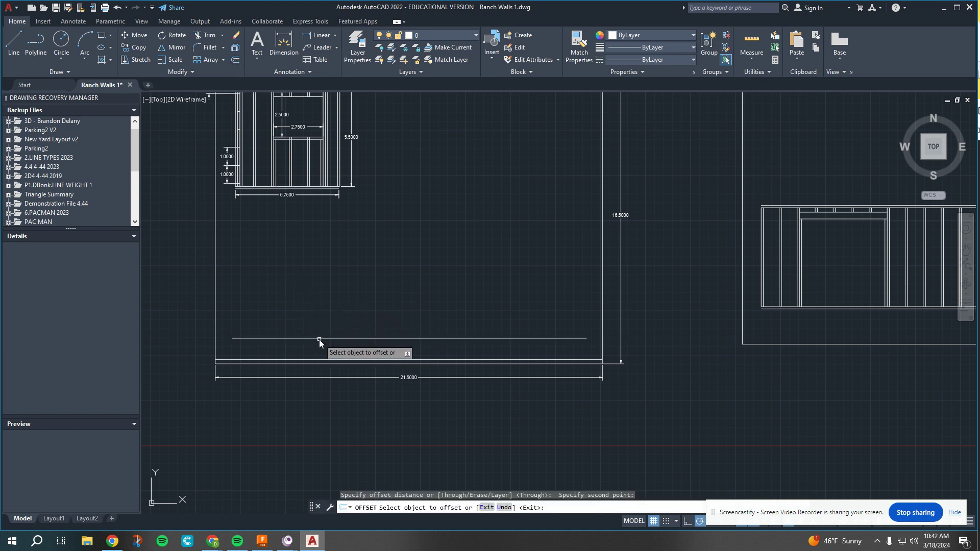
click(320, 338)
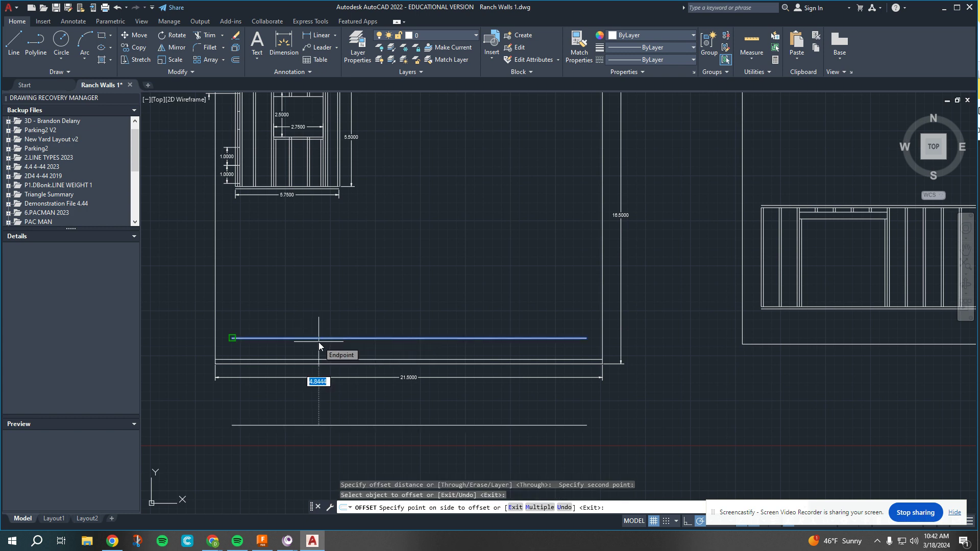
text(1/8)
key(Return)
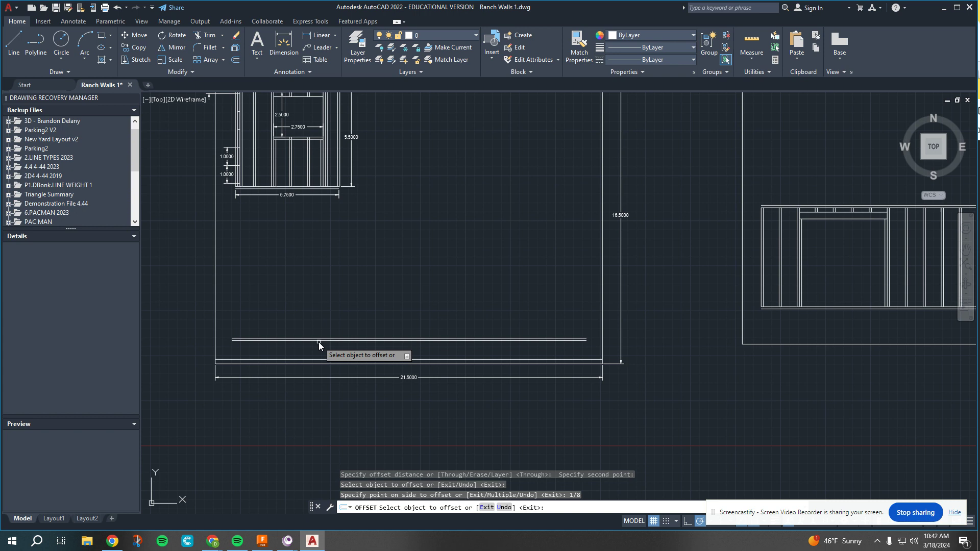
key(Escape)
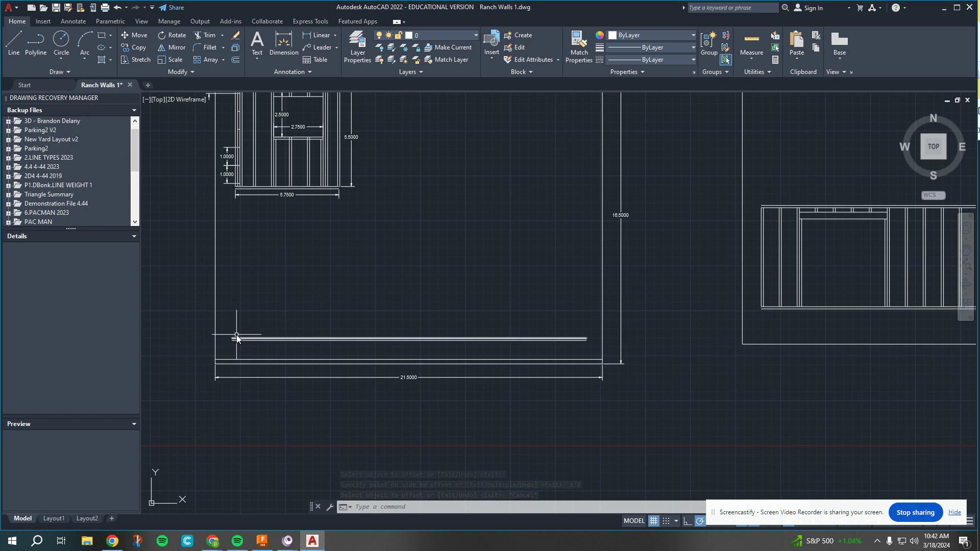
Step: Draw a 5.5 vertical line upward from the left end of the sole plate's upper line
scroll(236, 340, up, 4)
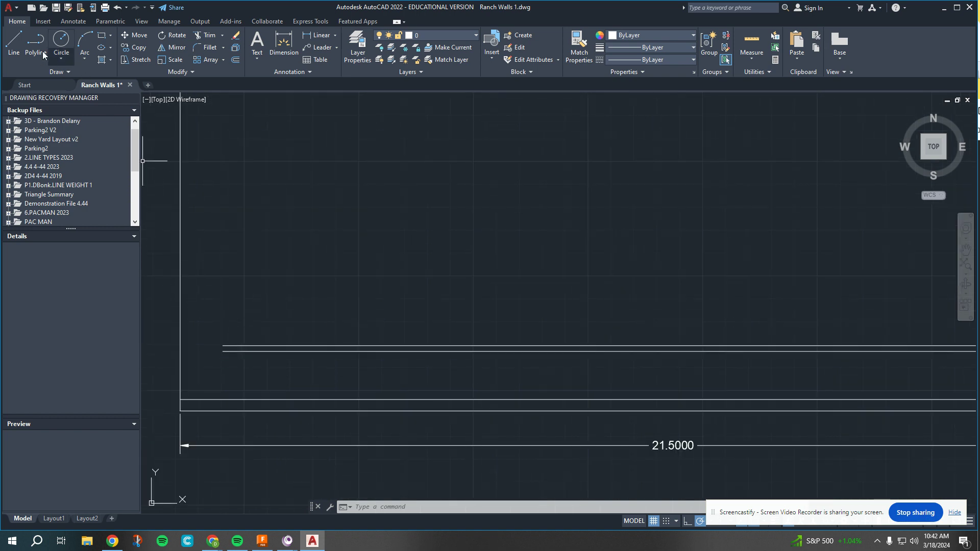
click(13, 43)
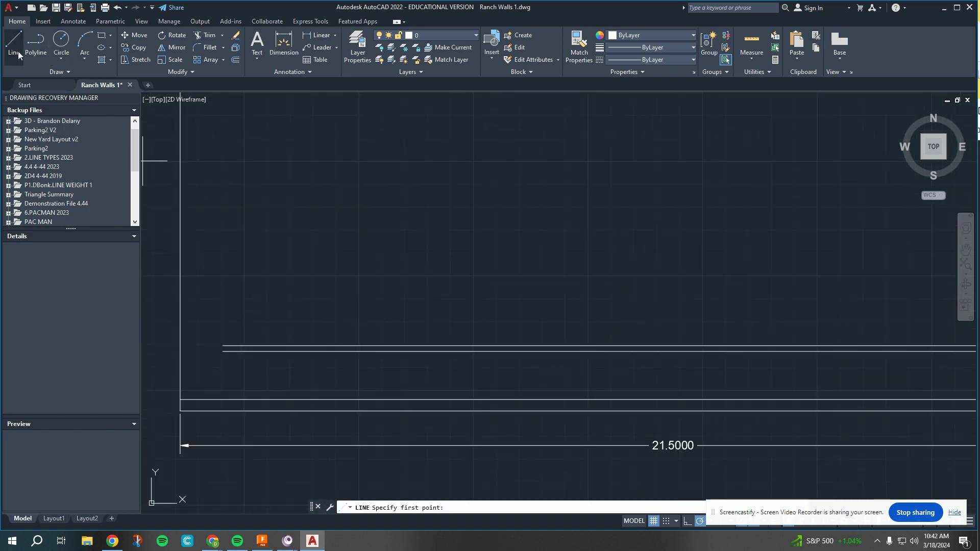
click(222, 347)
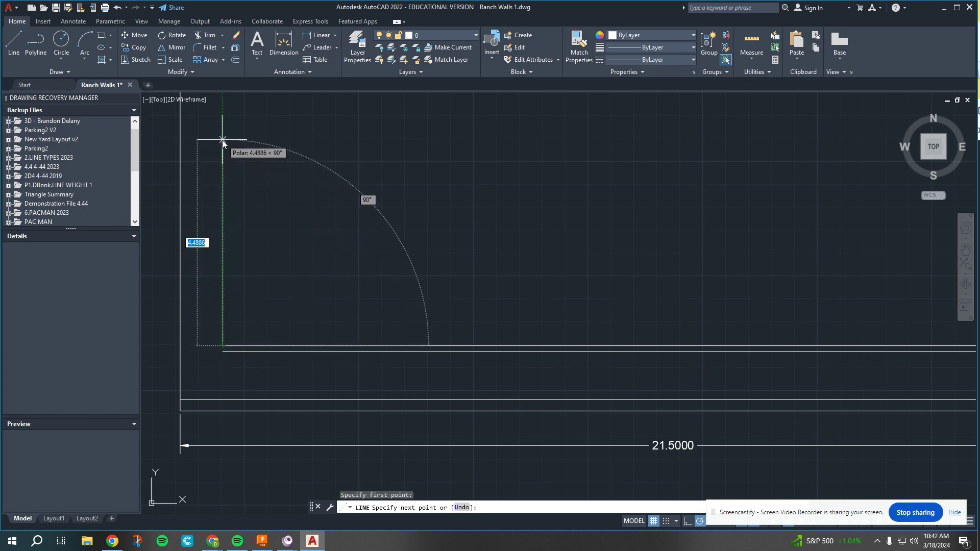
text(5.5)
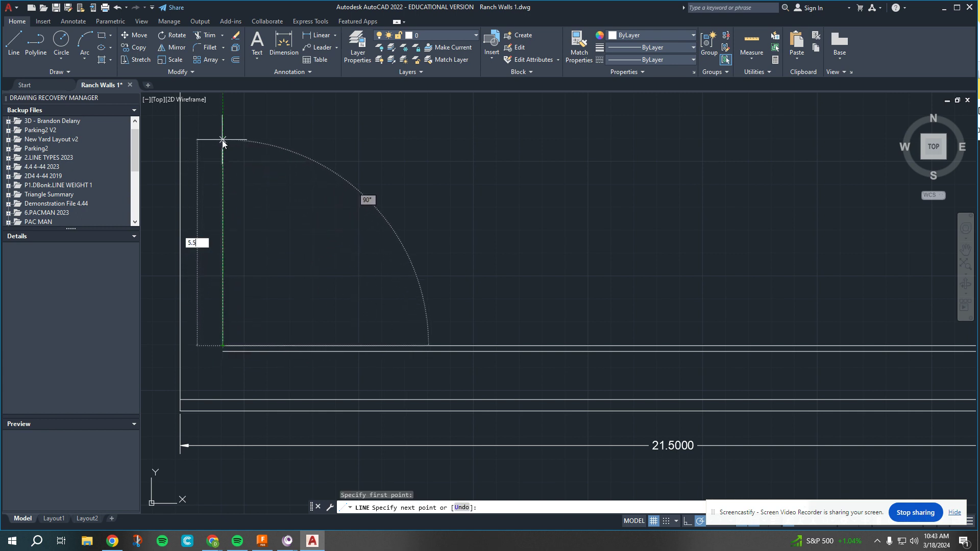
key(Return)
key(Escape)
scroll(222, 140, down, 2)
scroll(248, 127, up, 2)
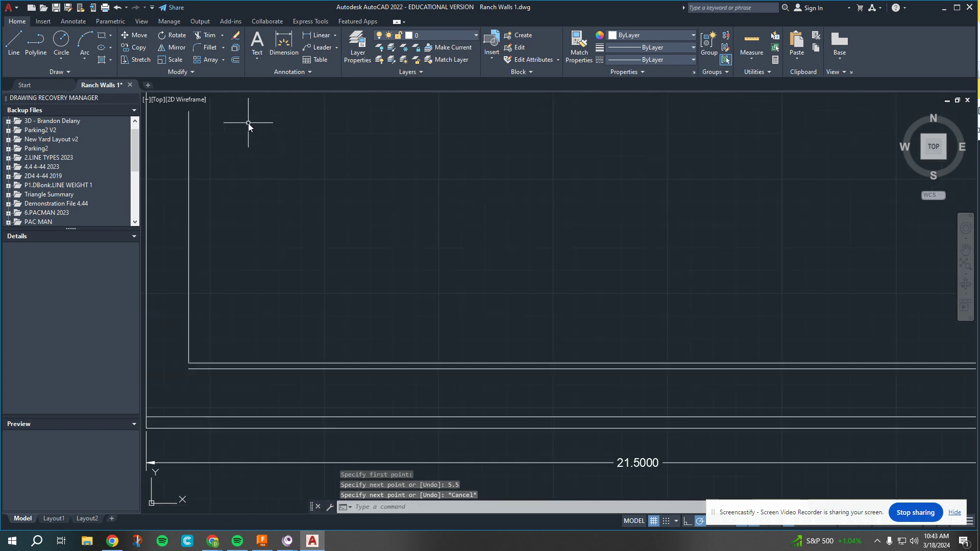
Step: Offset the vertical line 1/8 to the right to form the first stud
click(234, 61)
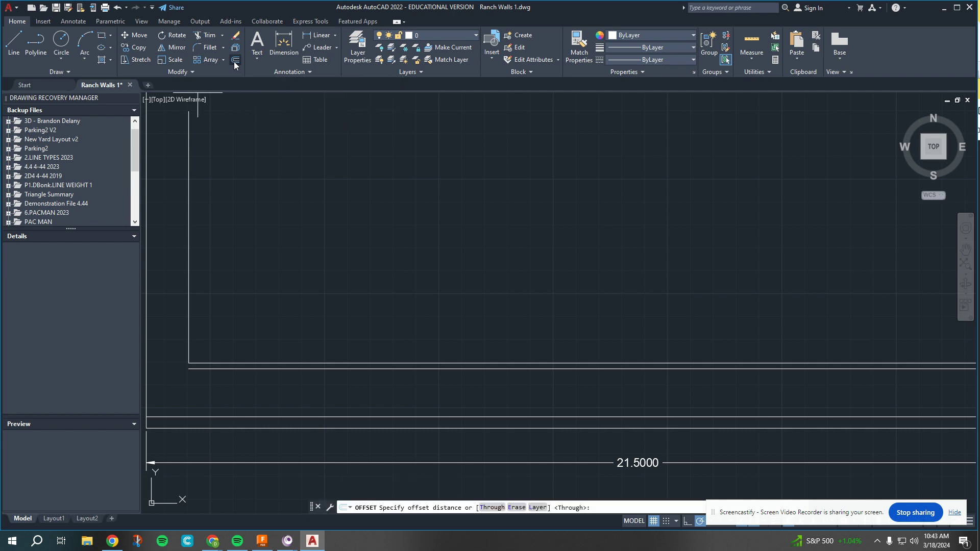
click(189, 154)
click(188, 154)
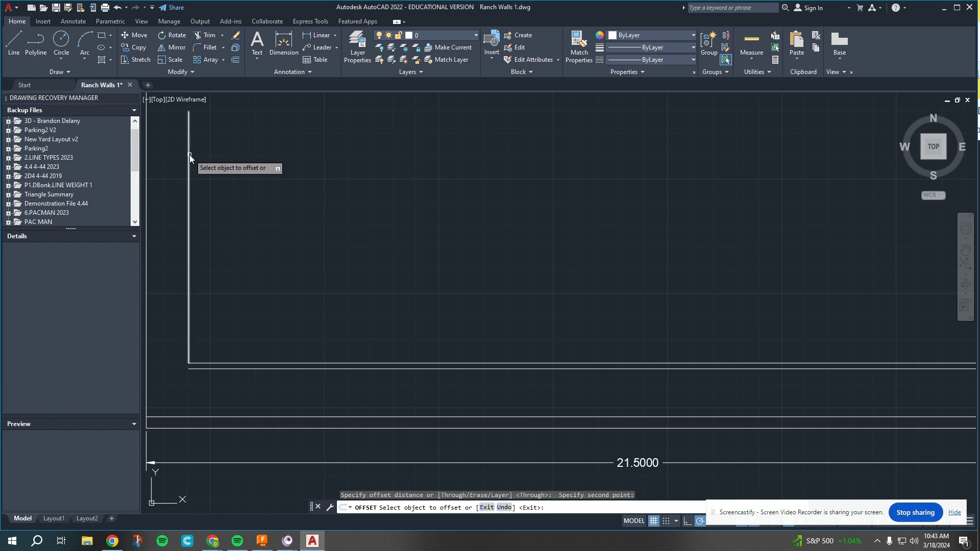
click(189, 154)
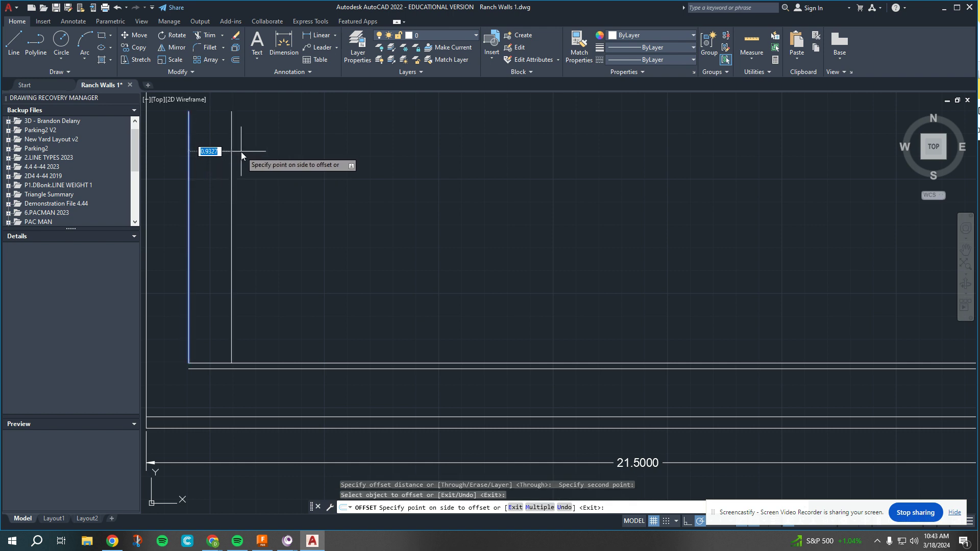
text(1/8)
key(Return)
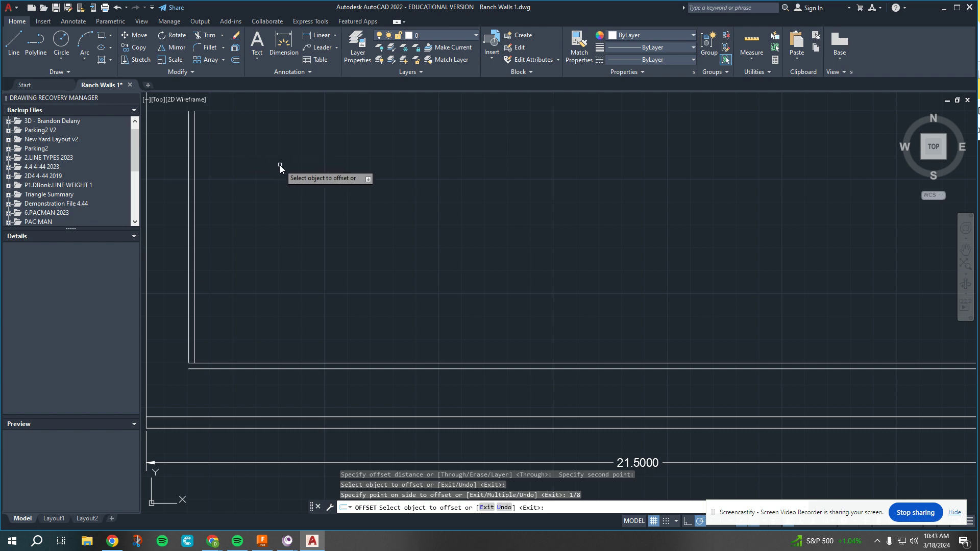
scroll(245, 197, down, 2)
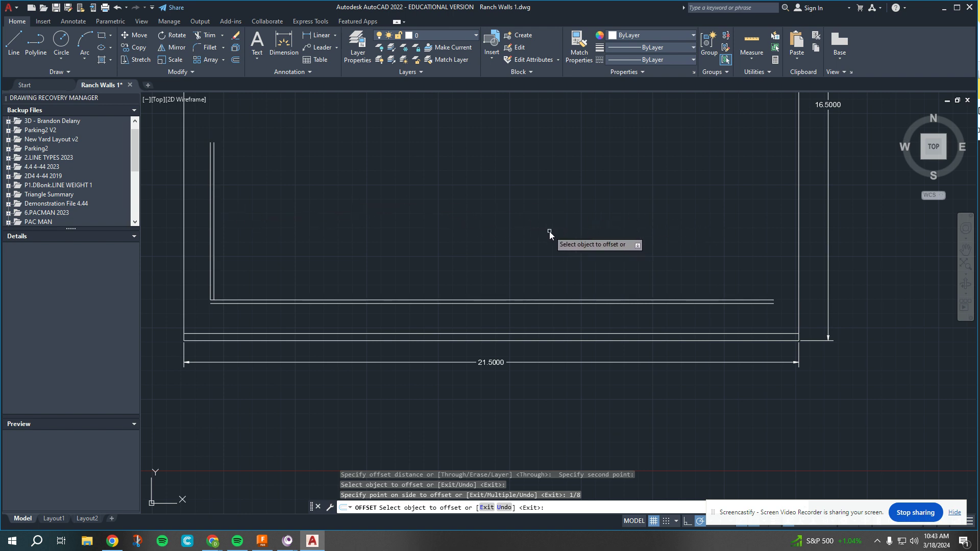
click(222, 163)
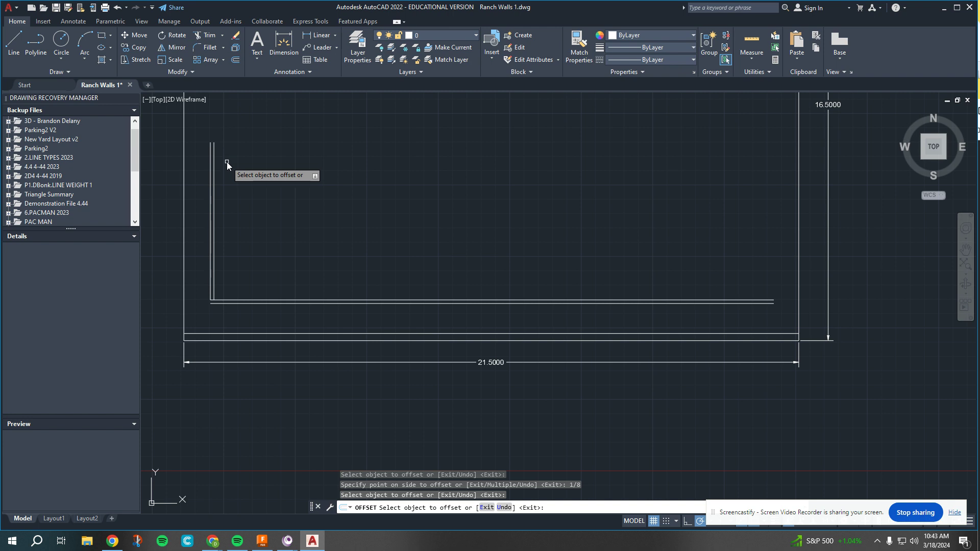
click(226, 163)
key(Escape)
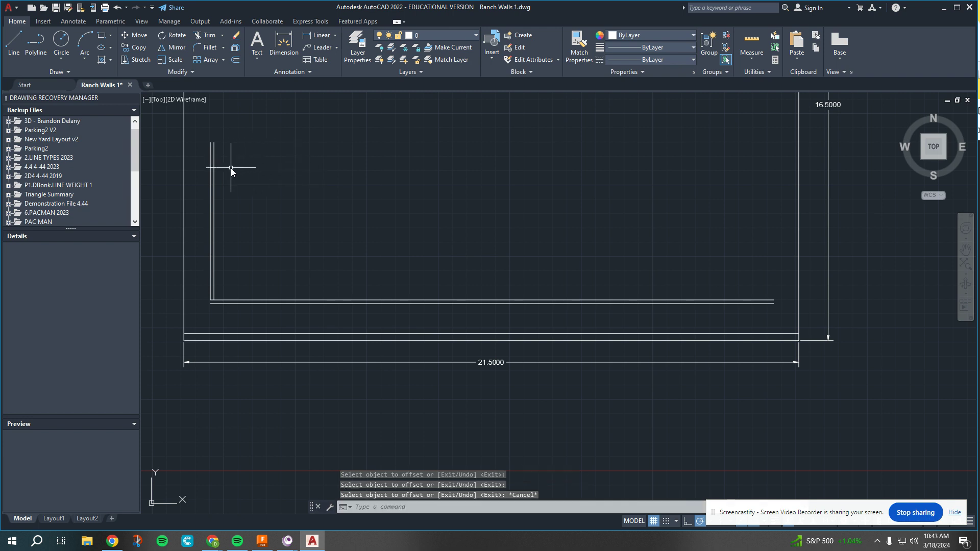
Step: Copy the first stud's two lines up and to the right by a distance of 20, from the stud's lower-right endpoint
click(232, 167)
click(198, 189)
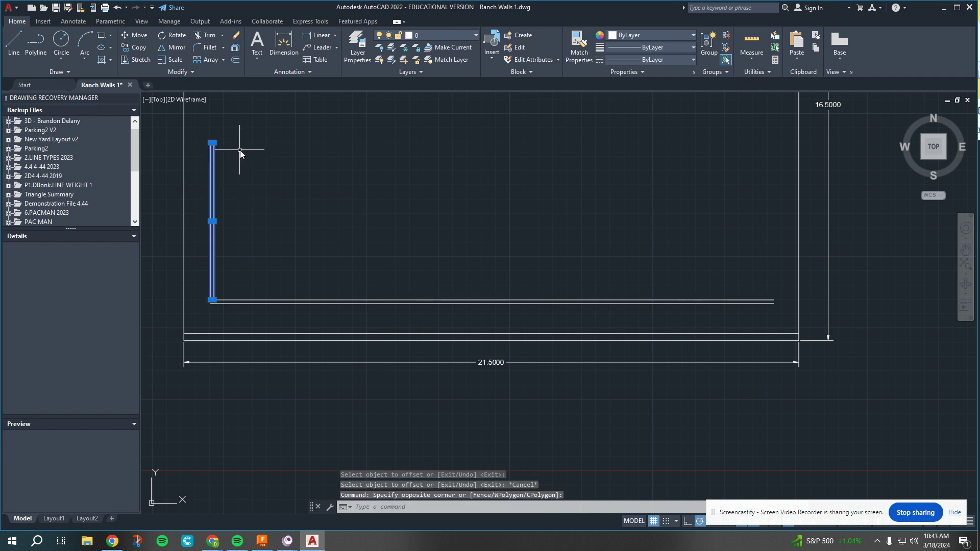
click(138, 48)
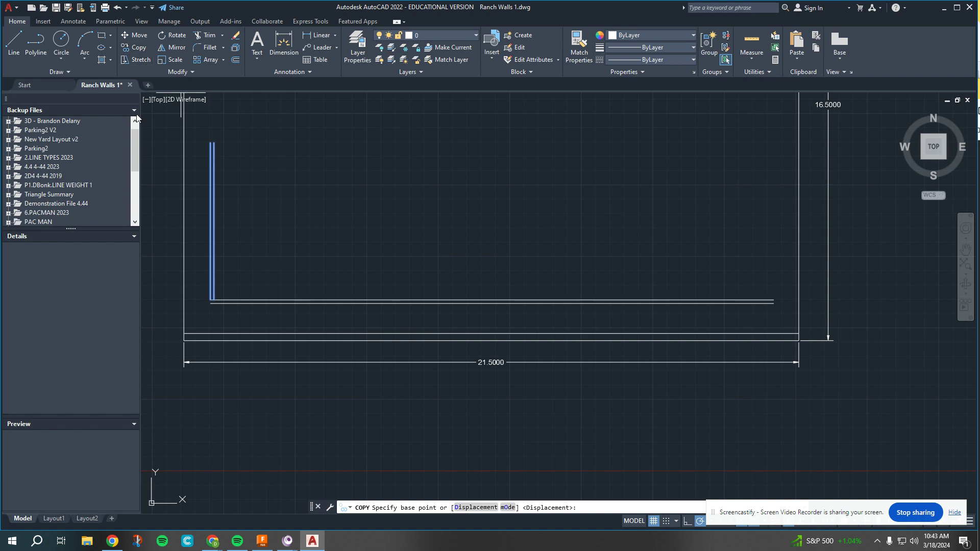
click(216, 300)
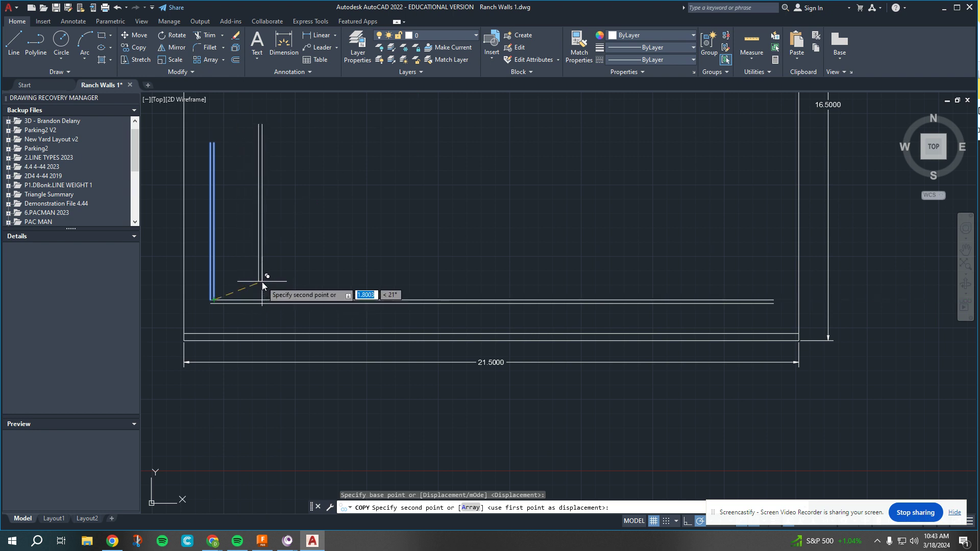
text(20)
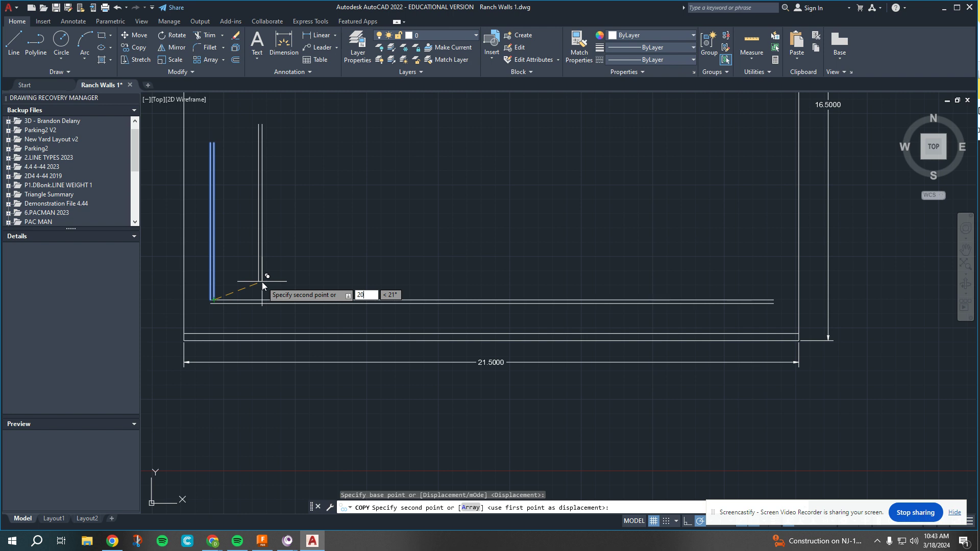
key(Return)
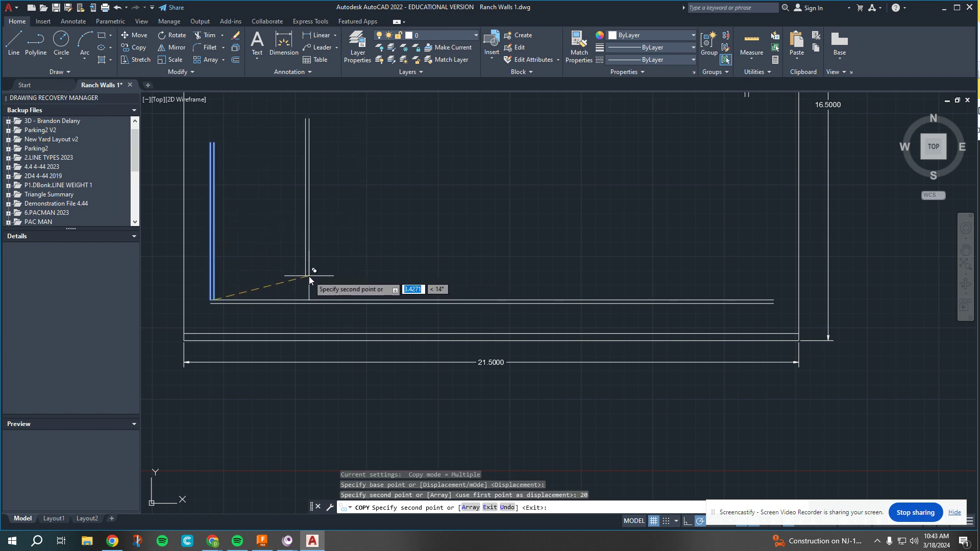
key(Escape)
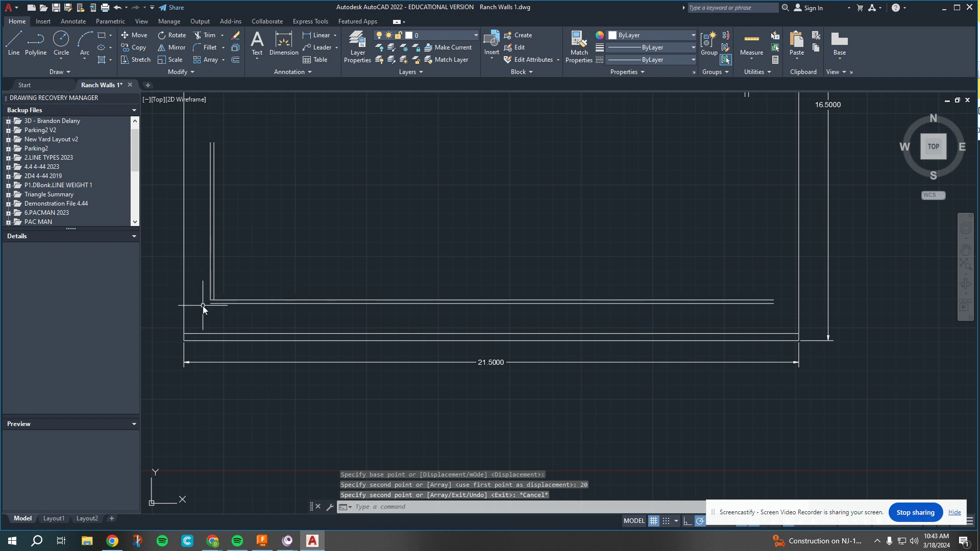
Step: Copy the first stud as an array of 20 items along the sole plate, spaced 1 apart to the right
click(245, 187)
click(197, 217)
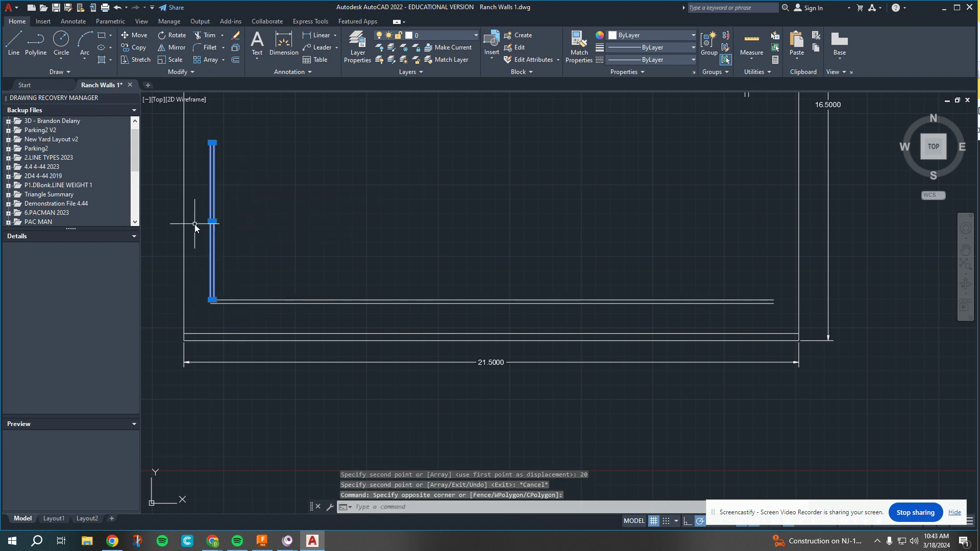
click(136, 47)
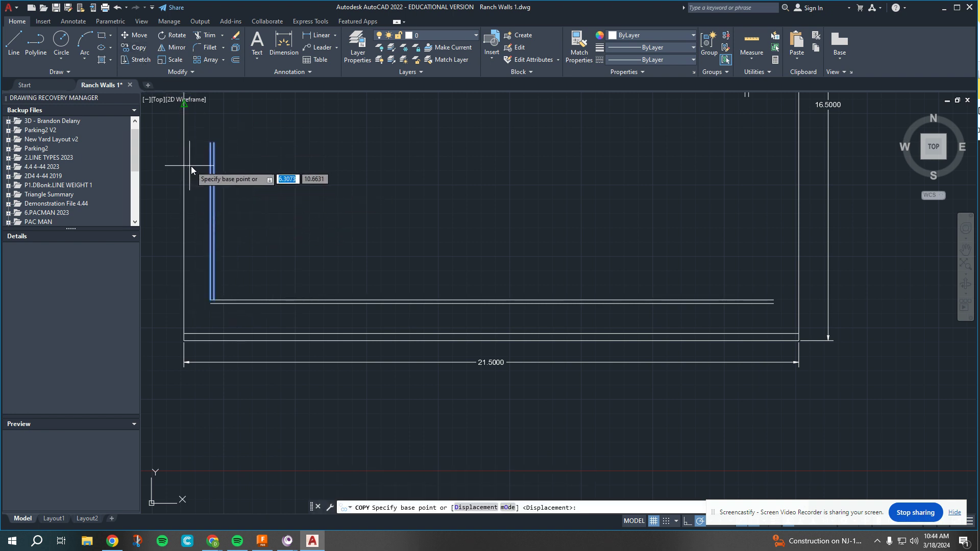
click(215, 301)
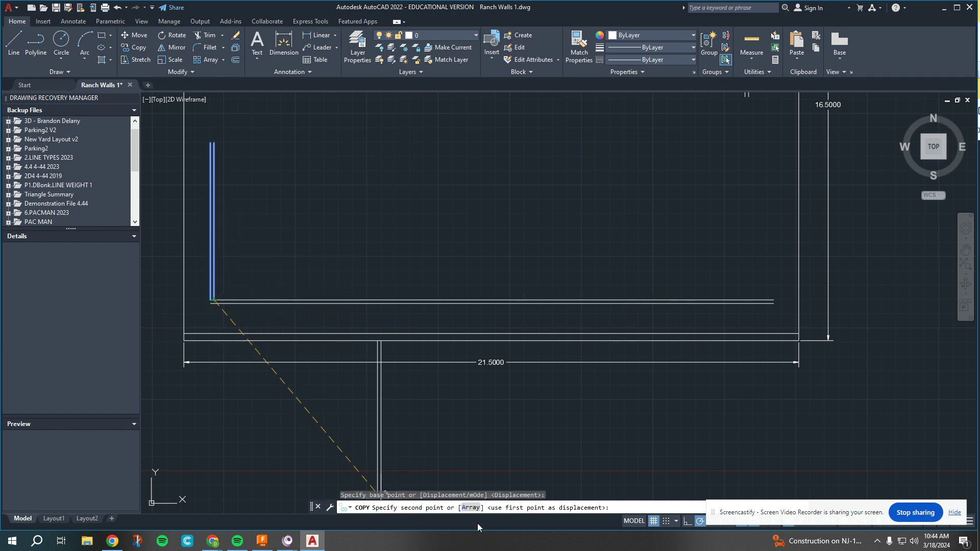
click(468, 508)
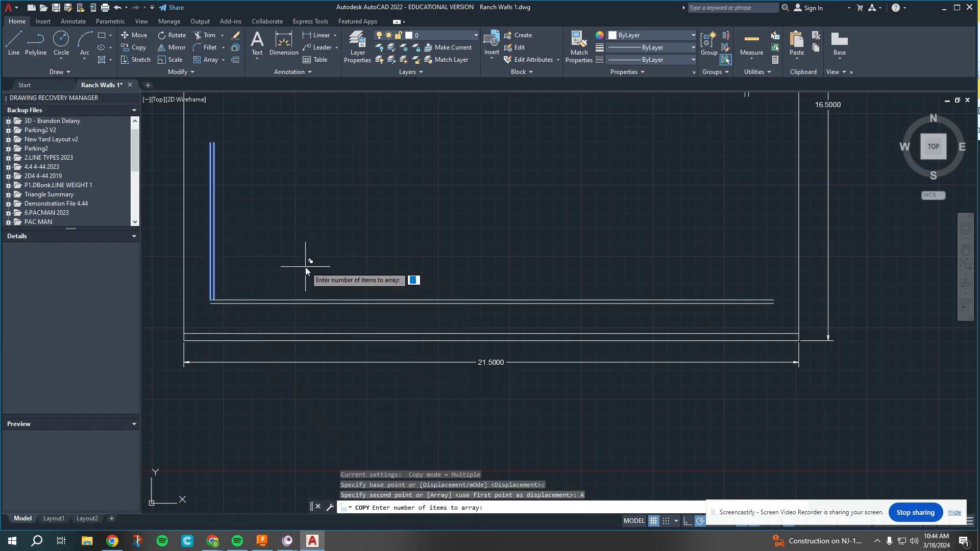
text(20)
key(Return)
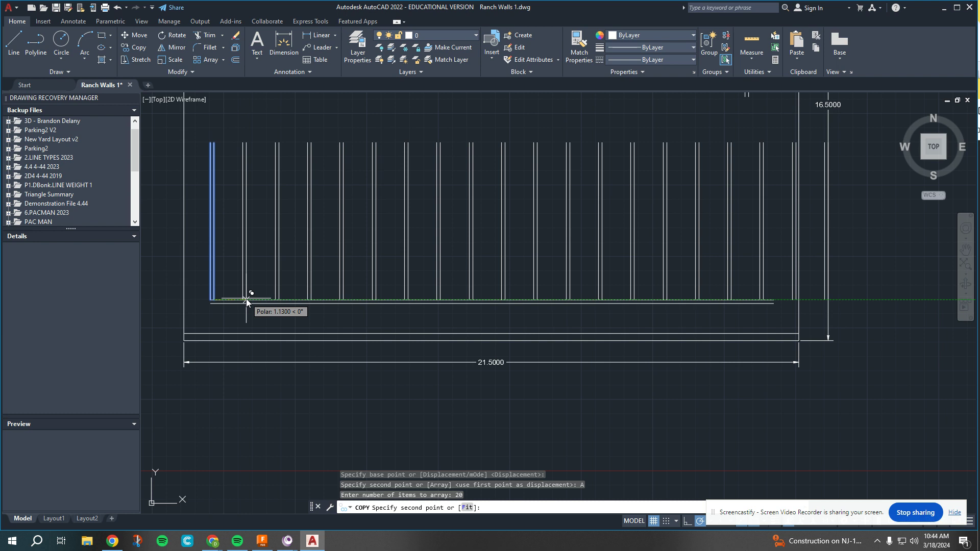
text(1)
key(Return)
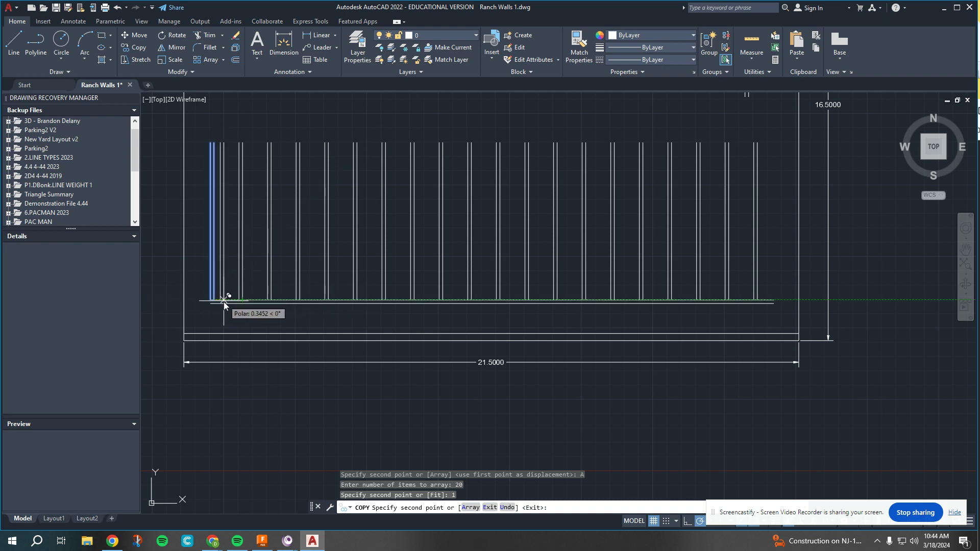
key(Escape)
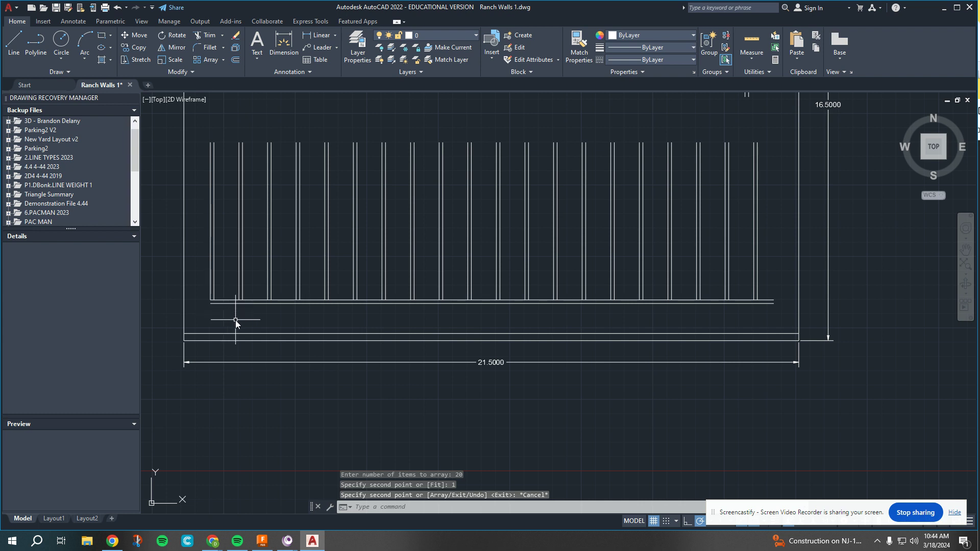
Step: Check the Wall 1b header and opening layout on the reference sheet in the browser and return to AutoCAD
scroll(225, 319, up, 2)
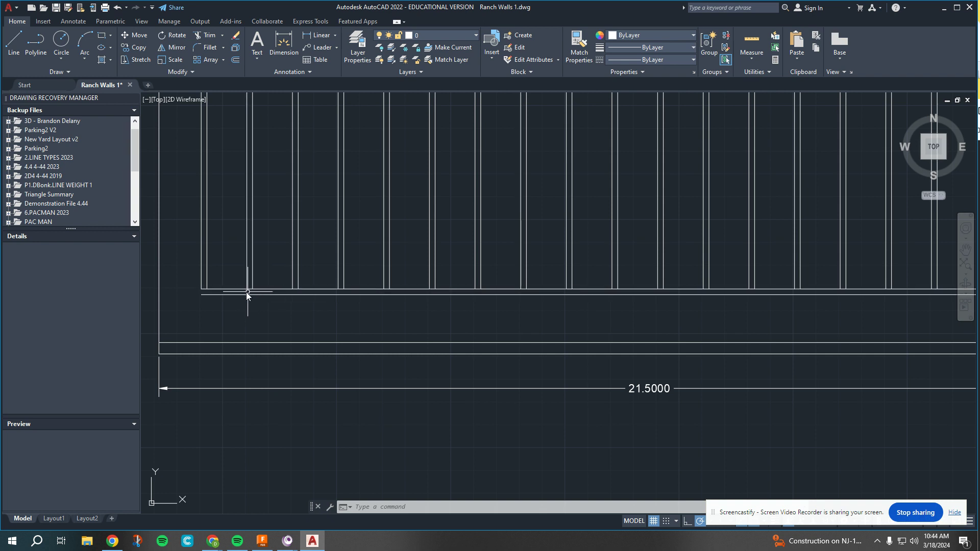
scroll(227, 302, down, 2)
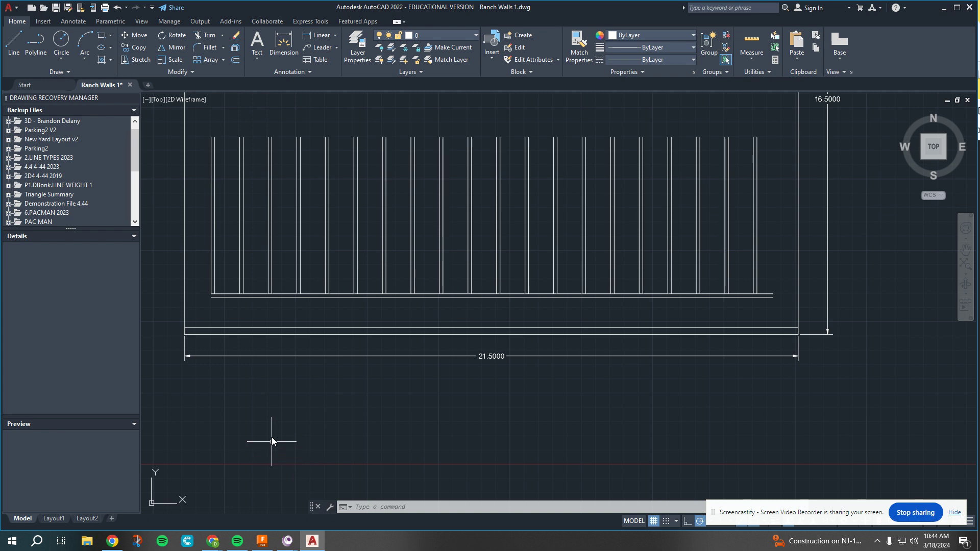
click(11, 45)
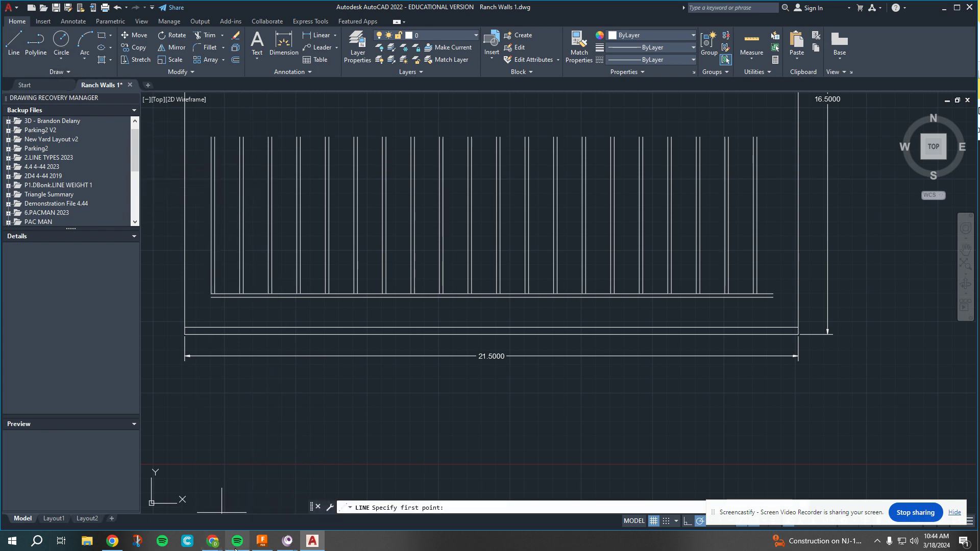
click(214, 542)
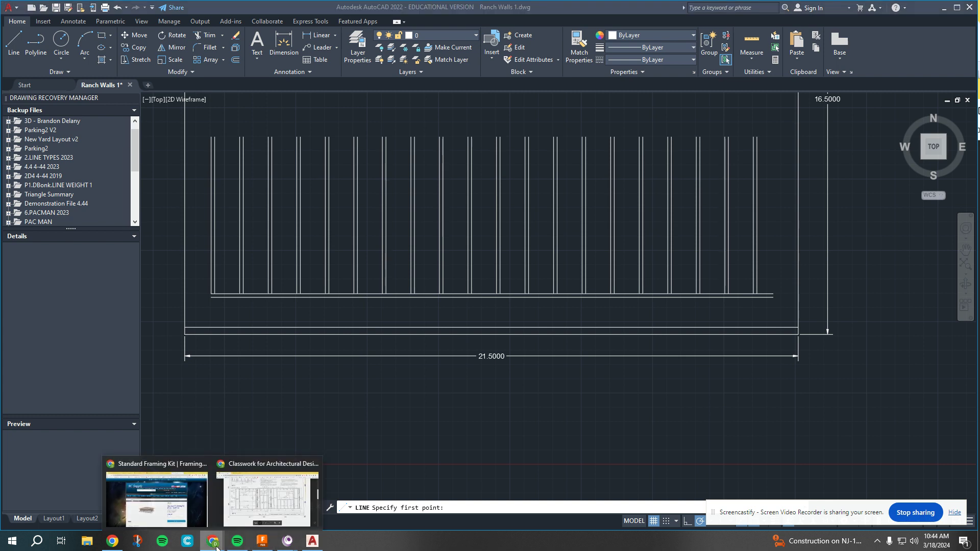
click(267, 498)
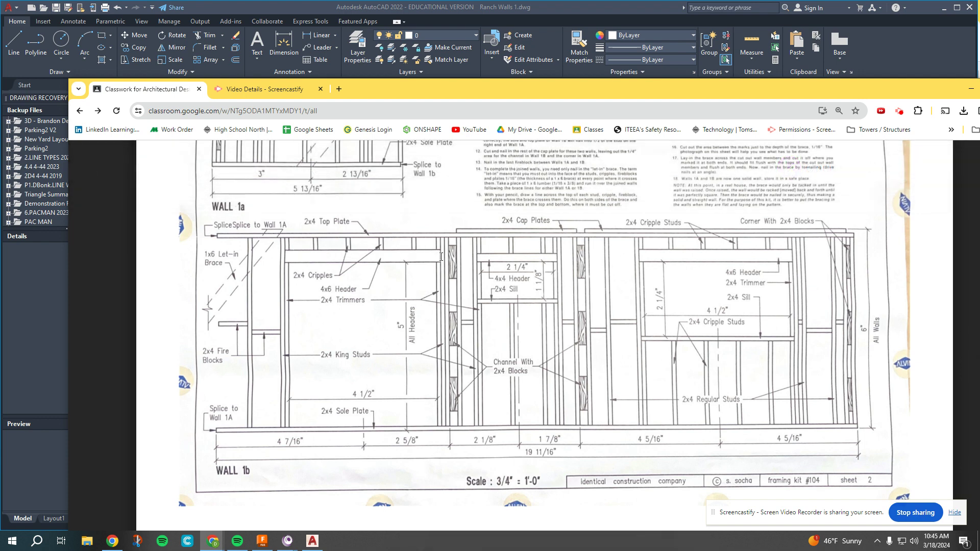
click(312, 541)
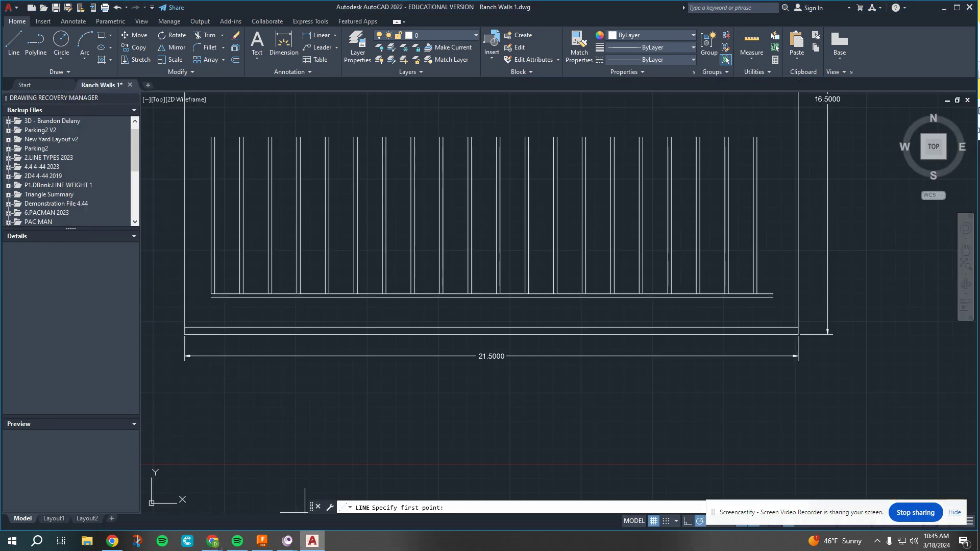
Step: Draw a horizontal header line 4-7/8 above the sole plate, from the third stud's right line to the eighth stud's left line
middle_drag(281, 207, 274, 243)
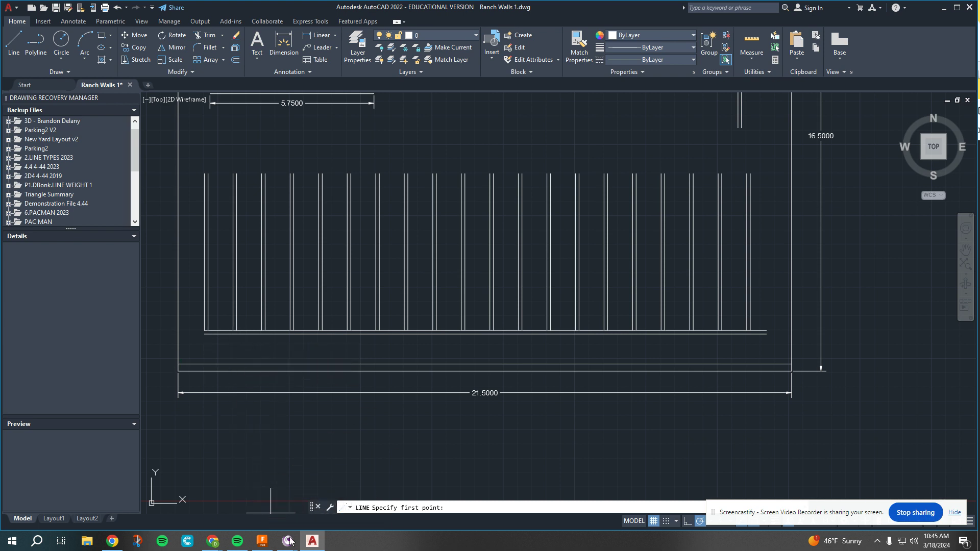
mouse_move(267, 545)
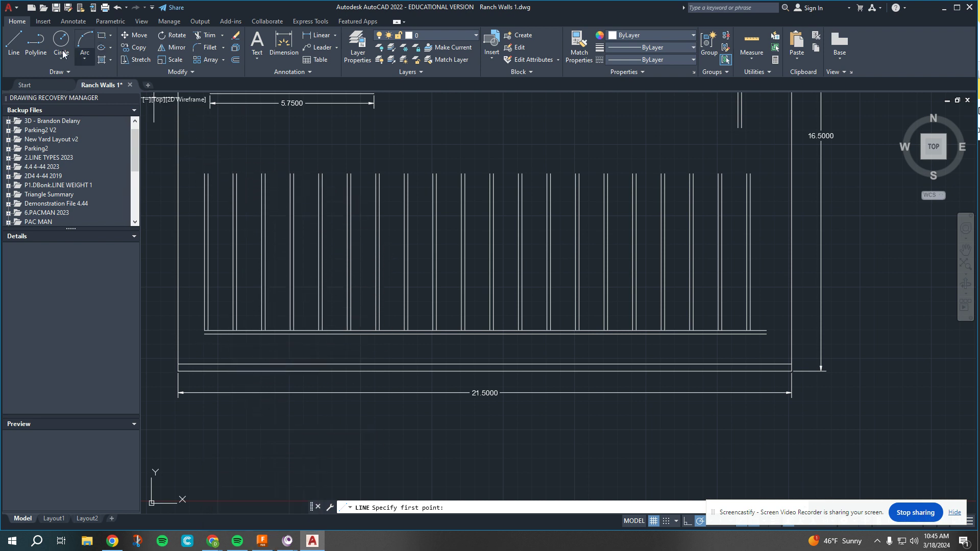
click(13, 43)
scroll(267, 332, up, 2)
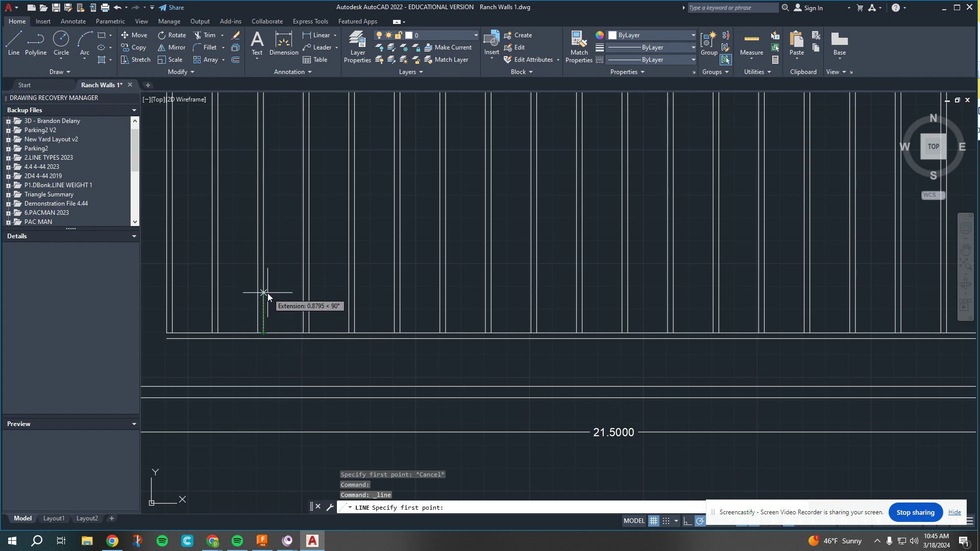
text(4)
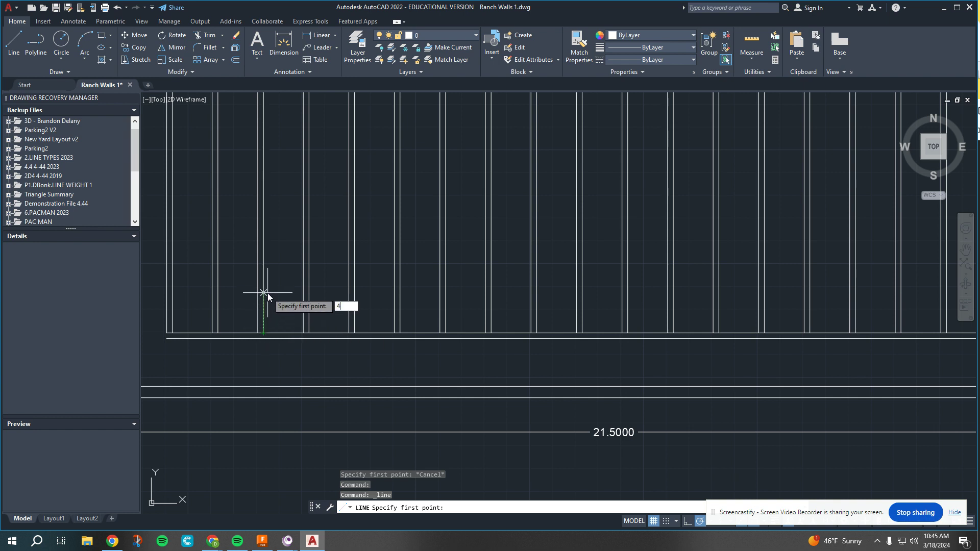
text(-7/8)
key(Return)
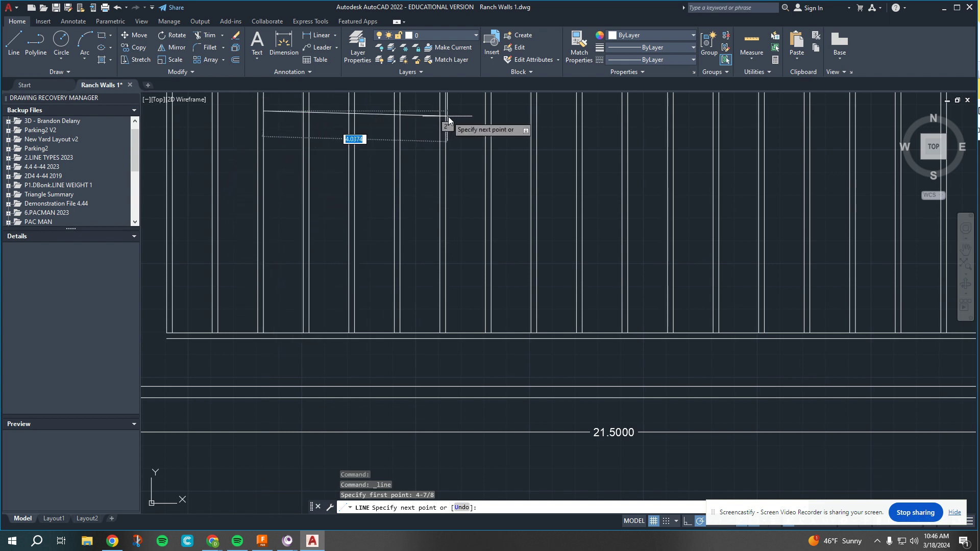
click(485, 111)
key(Escape)
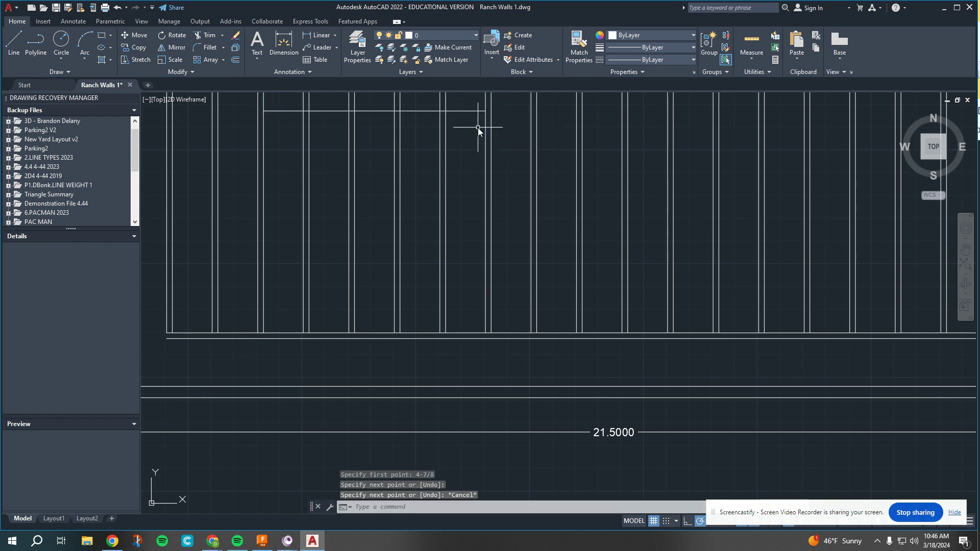
Step: Offset the horizontal header line 3/8 upward to form the header
scroll(462, 153, down, 2)
middle_drag(459, 171, 411, 235)
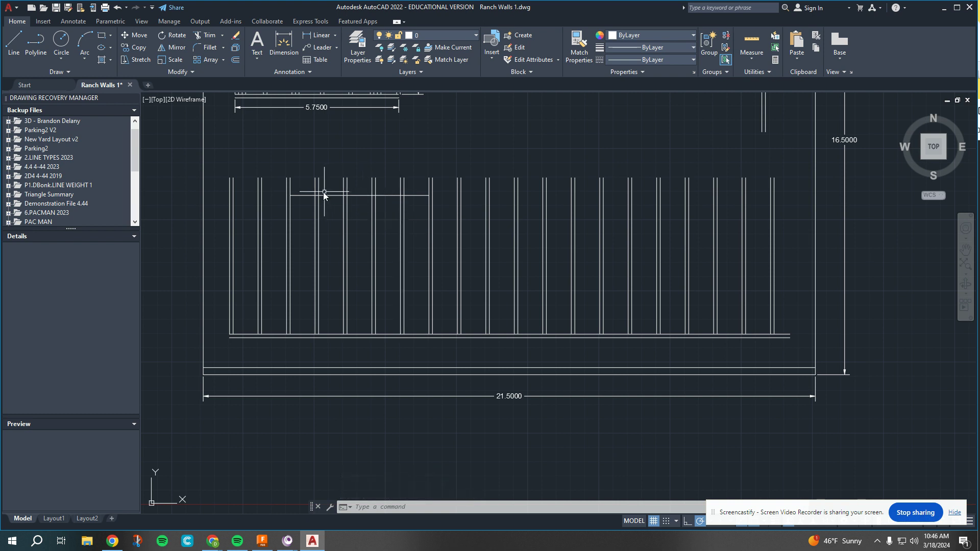
click(235, 59)
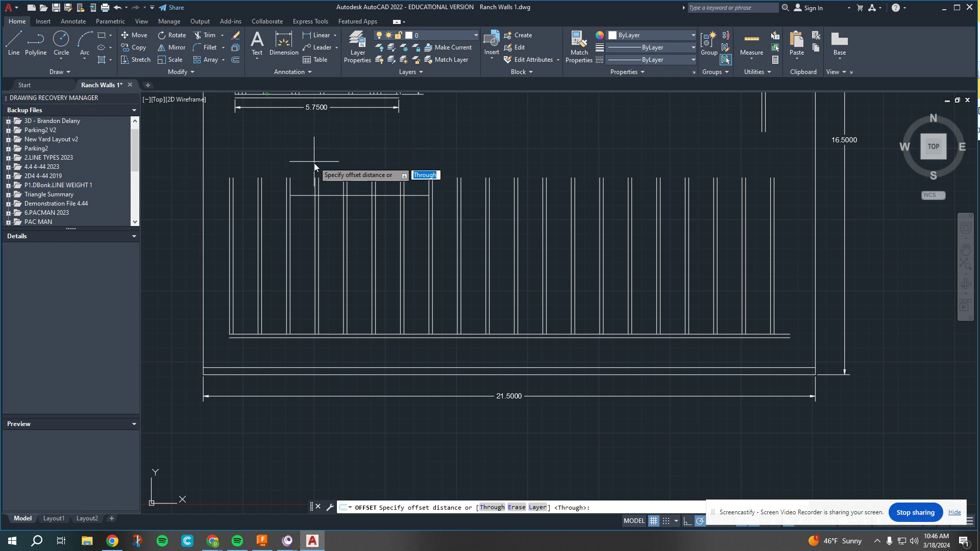
click(306, 196)
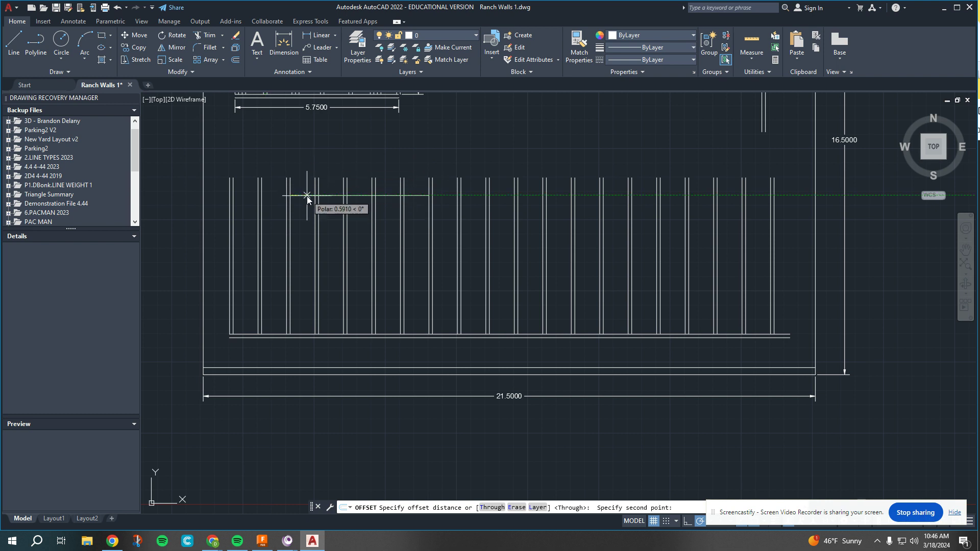
click(307, 196)
click(307, 195)
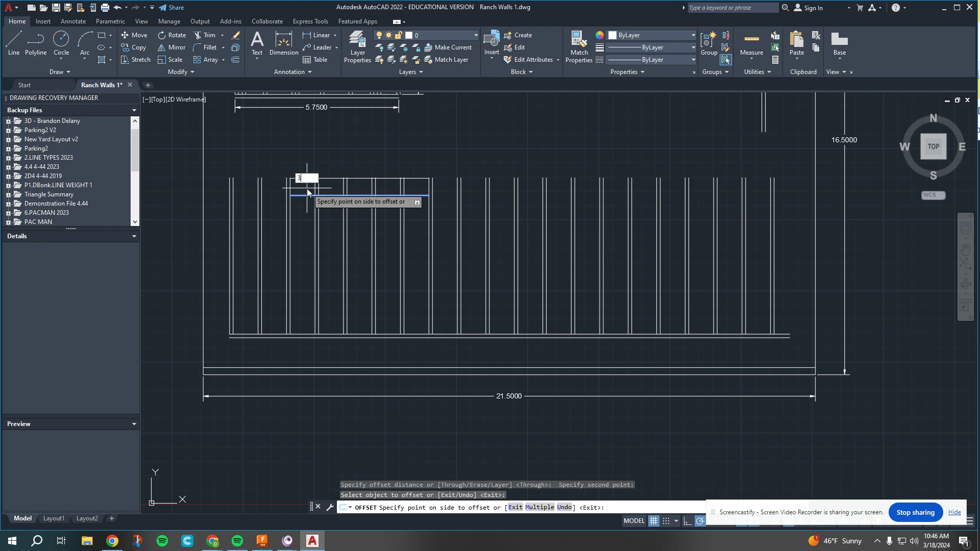
key(Return)
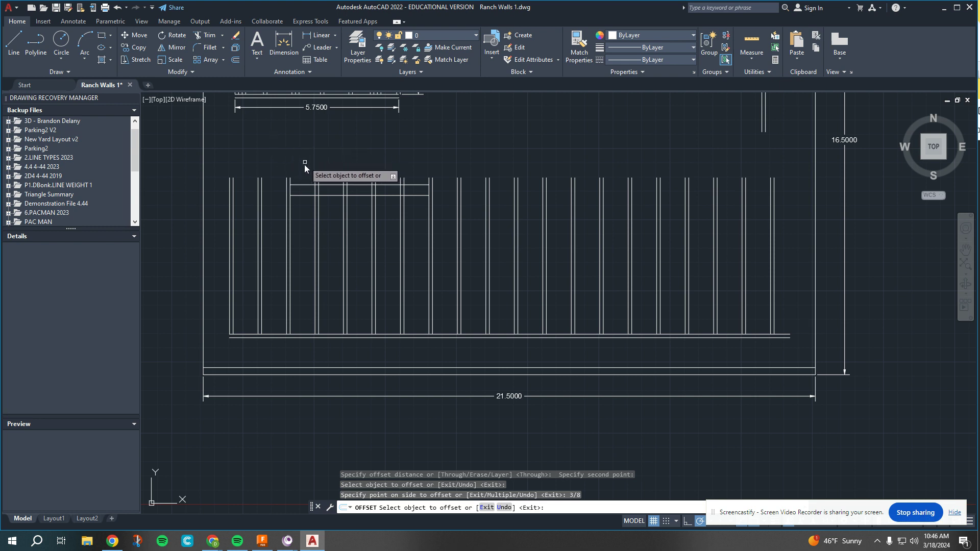
Step: Trim the four studs below and inside the header, keeping only their short cripple pieces above it
click(200, 37)
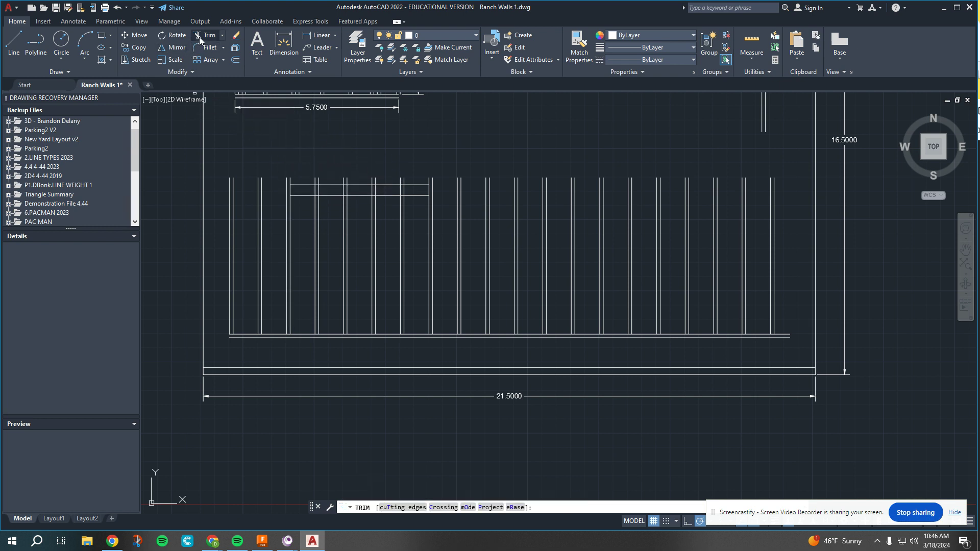
drag(303, 215, 403, 225)
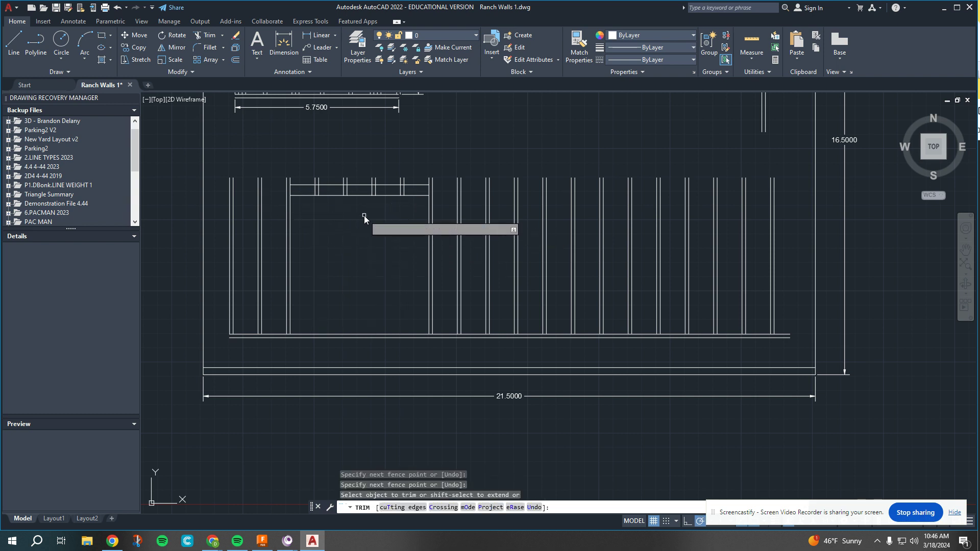
drag(310, 188, 326, 190)
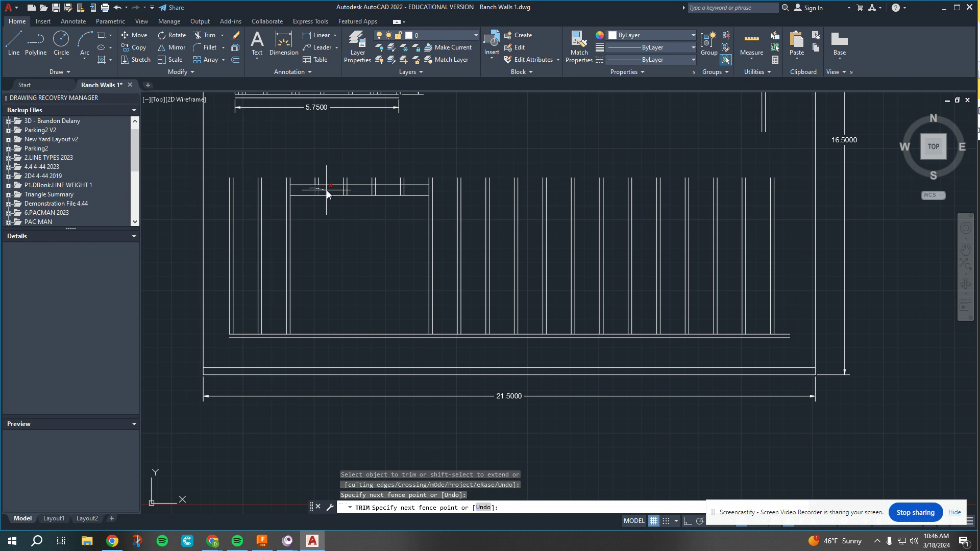
drag(404, 191, 407, 191)
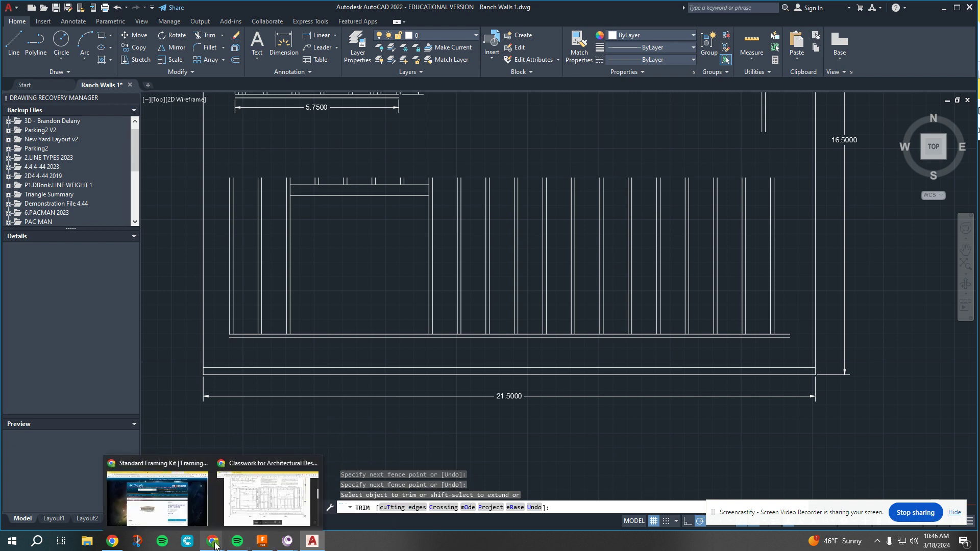
Step: Check the Wall 1b reference sheet, and draw a vertical trimmer line 1/8 right of the third stud, from the sole plate up to the header
click(257, 497)
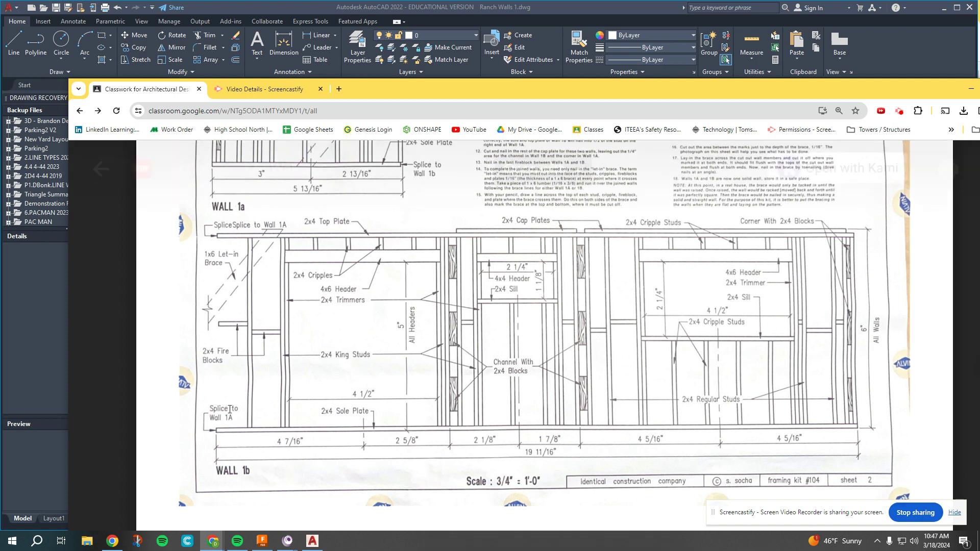
click(41, 364)
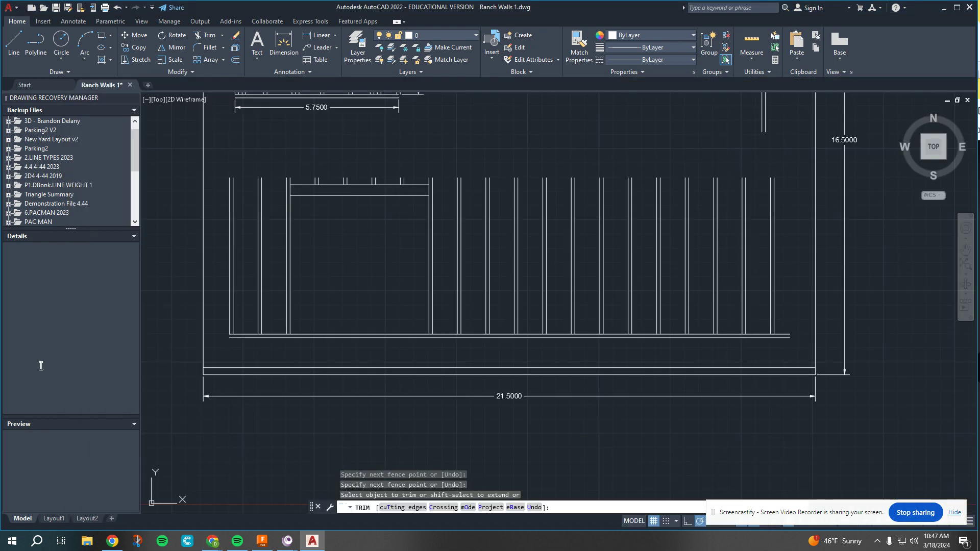
click(19, 42)
scroll(291, 338, up, 5)
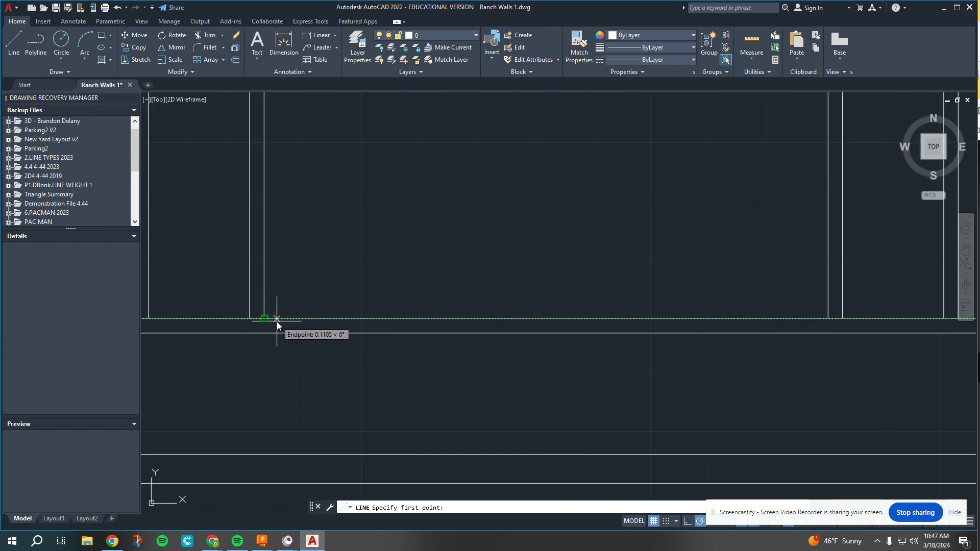
text(1/8)
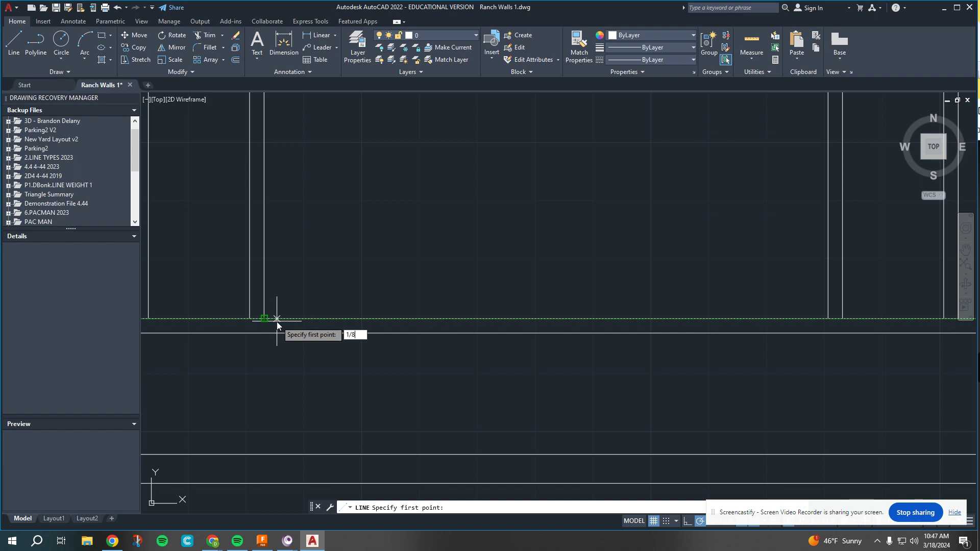
key(Return)
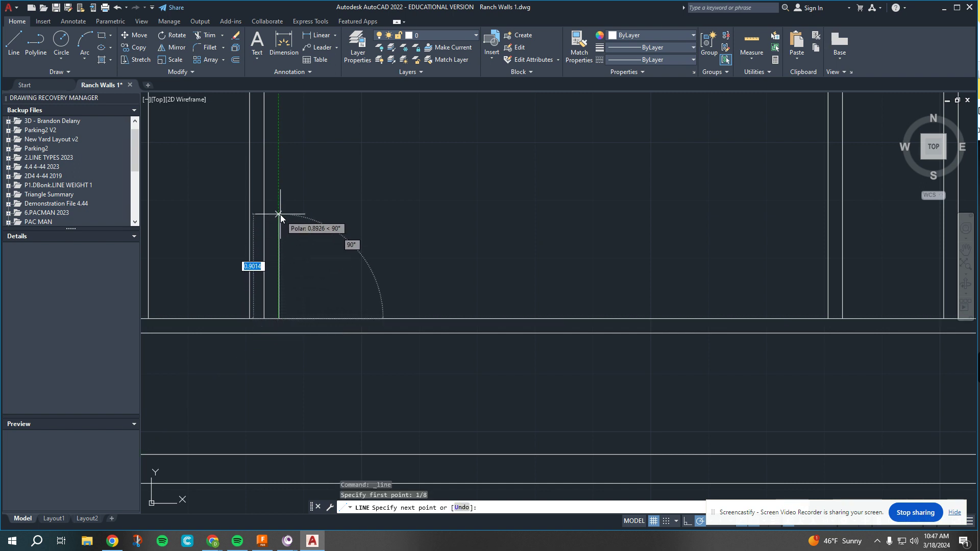
scroll(280, 214, down, 2)
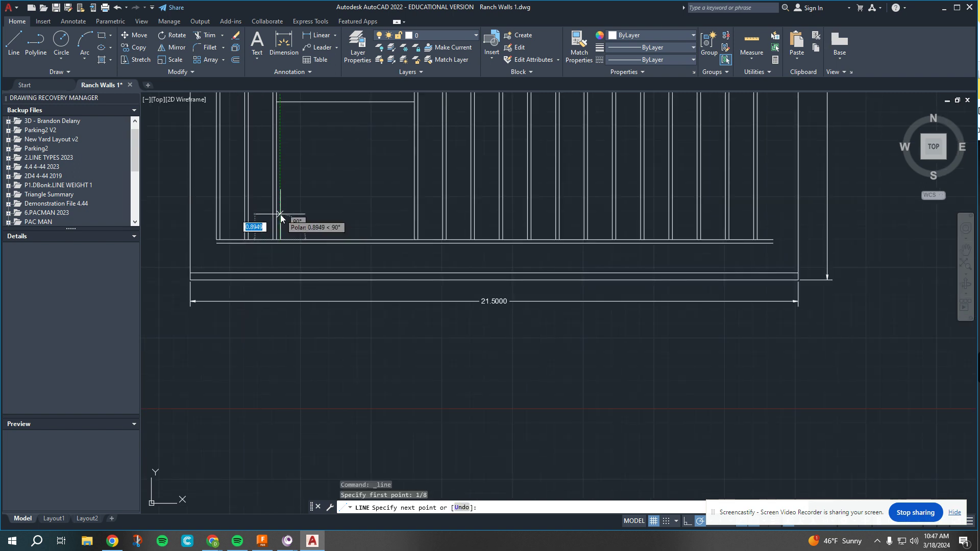
click(278, 103)
key(Escape)
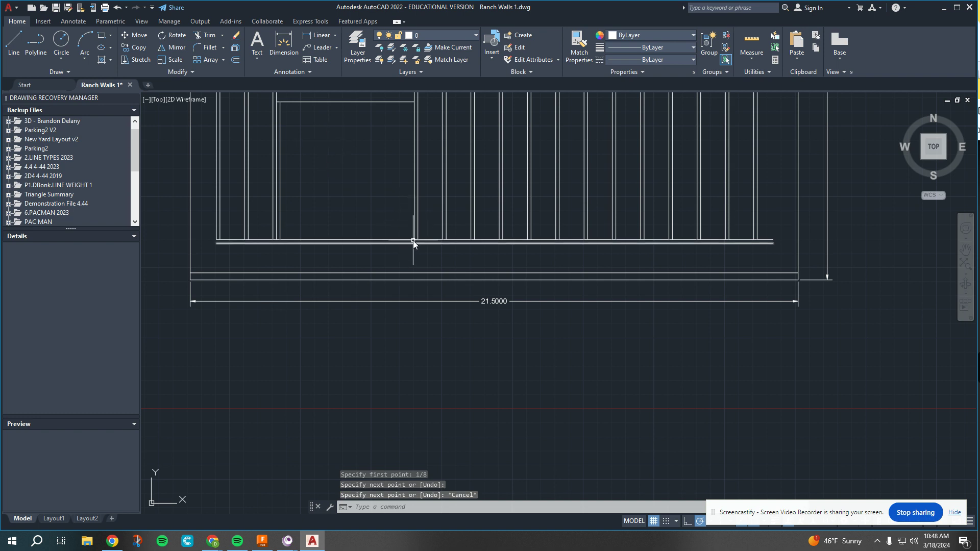
Step: Draw a matching vertical trimmer line 1/8 left of the eighth stud, from the sole plate up to the header's underside
scroll(412, 240, up, 5)
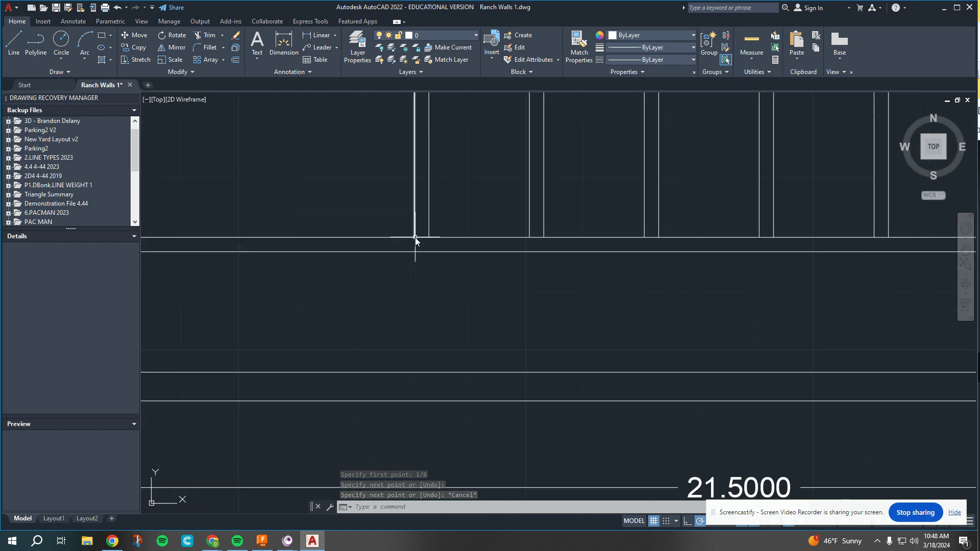
click(14, 43)
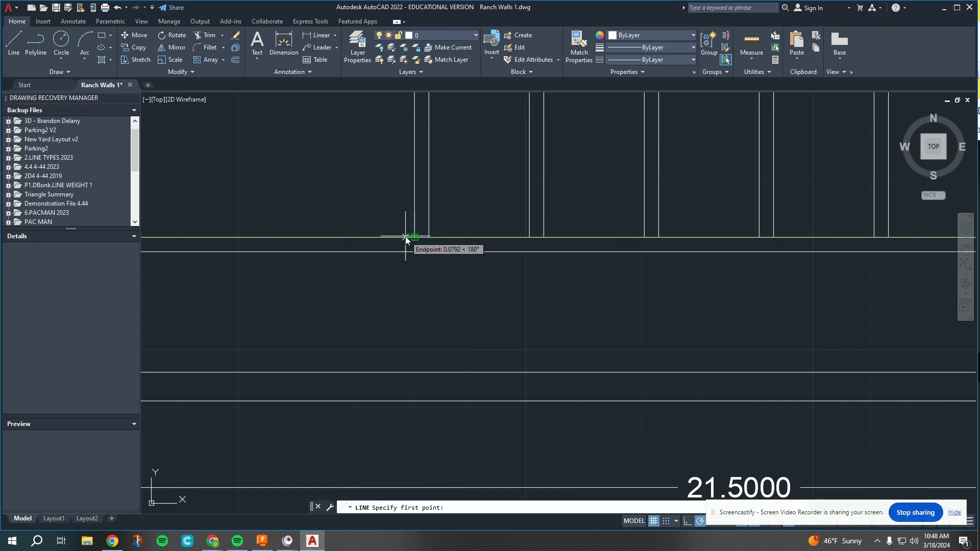
text(1/8)
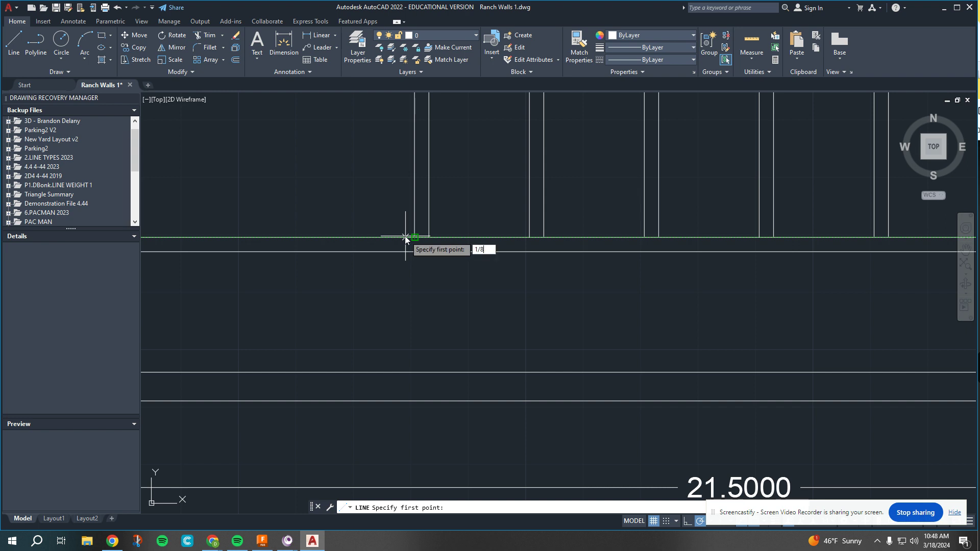
key(Return)
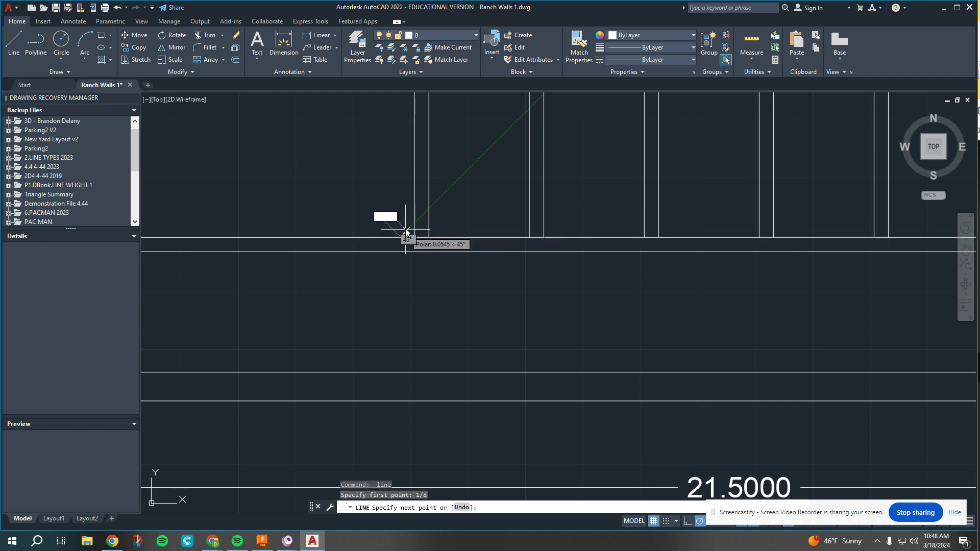
scroll(398, 177, down, 1)
mouse_move(398, 176)
middle_down()
mouse_move(373, 314)
mouse_move(372, 432)
middle_up()
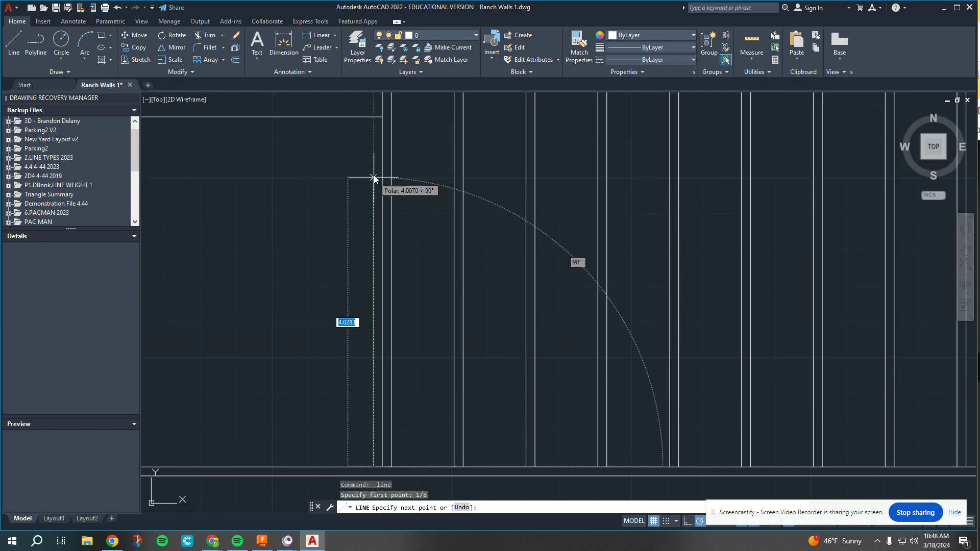
click(375, 121)
key(Escape)
Step: Draw a horizontal top plate line 19-11/16 long across the stud tops, starting at the first stud's upper left corner
scroll(344, 146, down, 1)
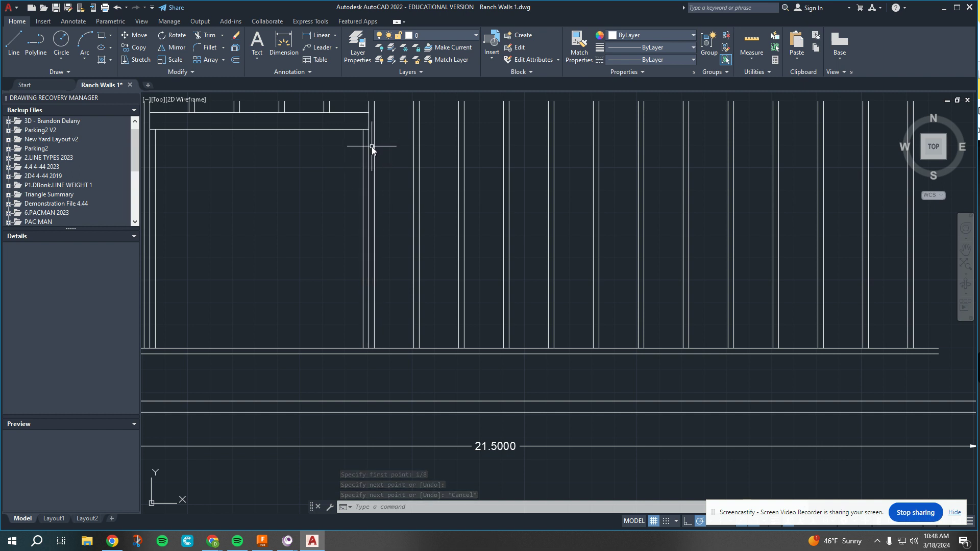
middle_drag(322, 133, 333, 197)
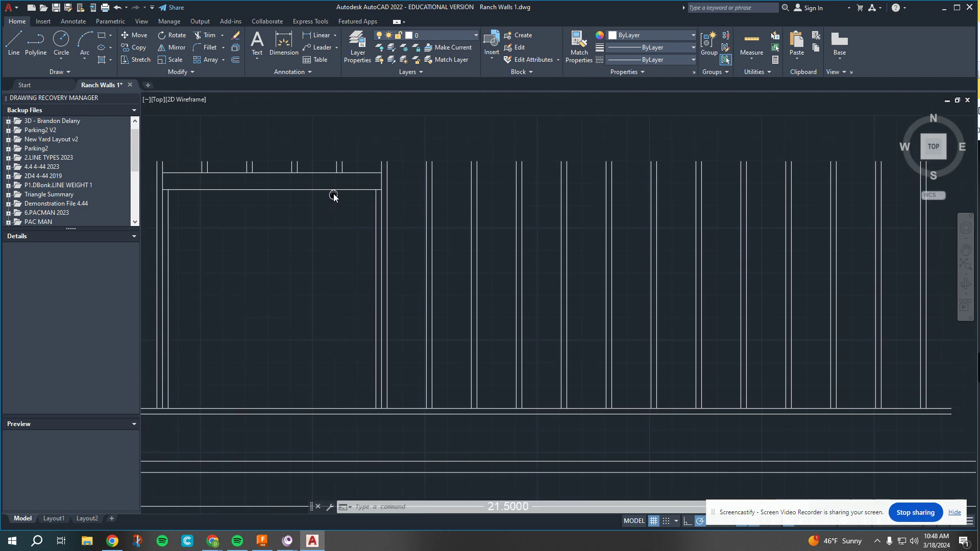
scroll(337, 166, down, 2)
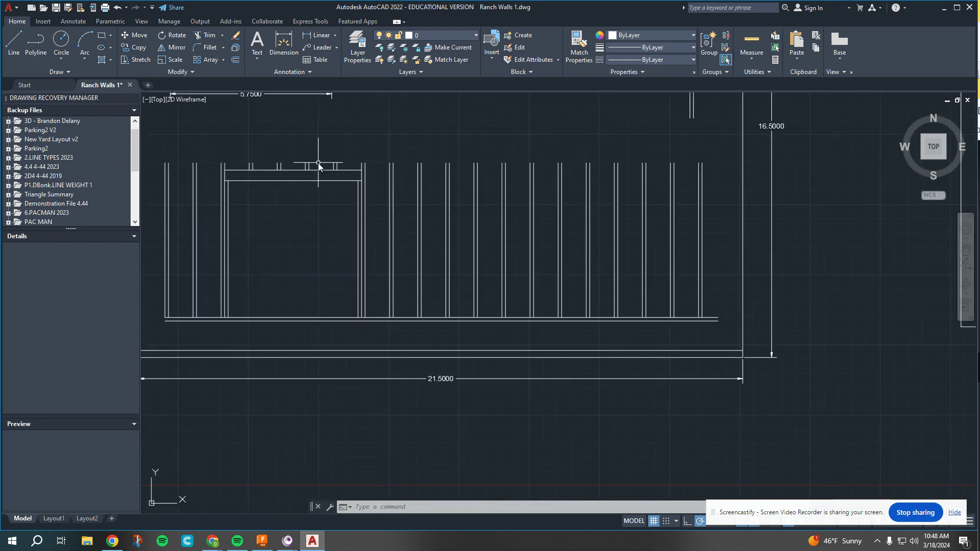
click(11, 45)
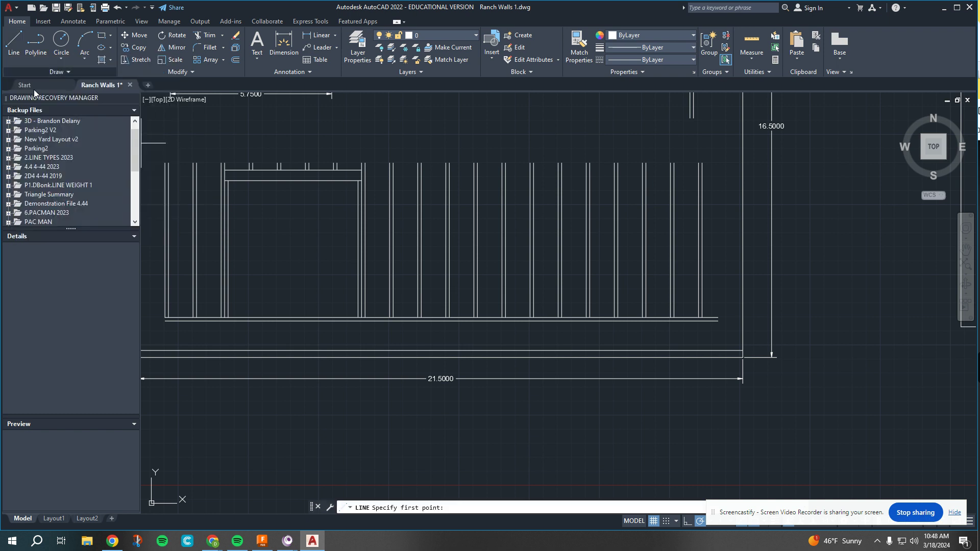
click(165, 163)
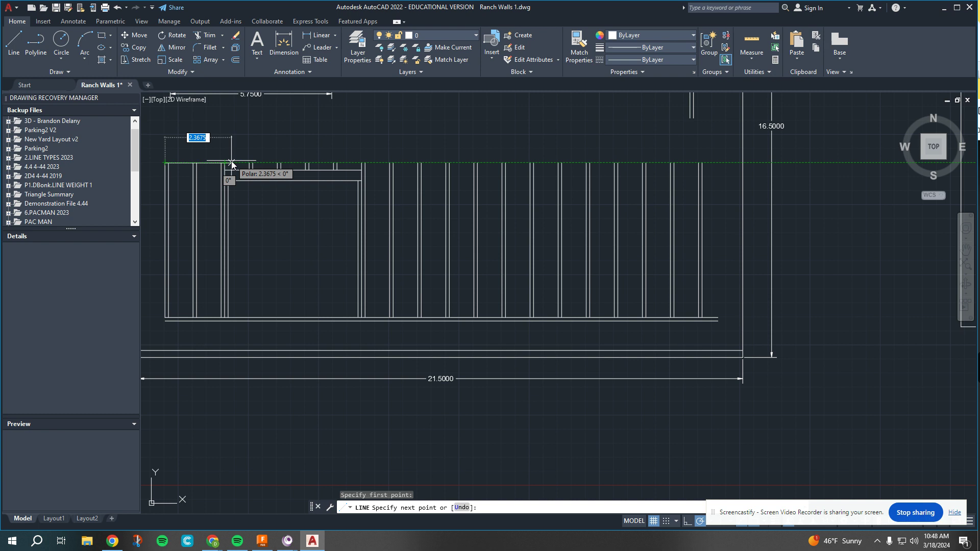
text(19)
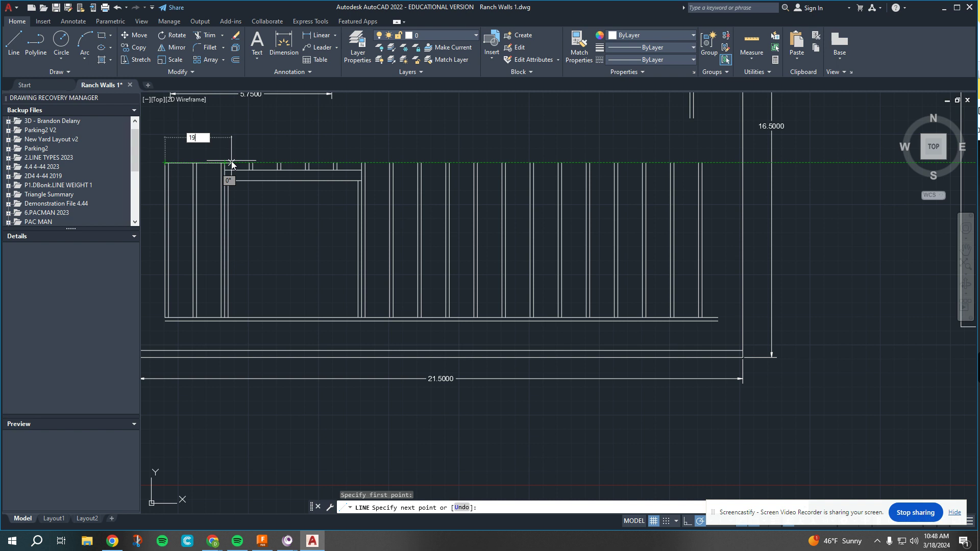
text(-11/16)
key(Return)
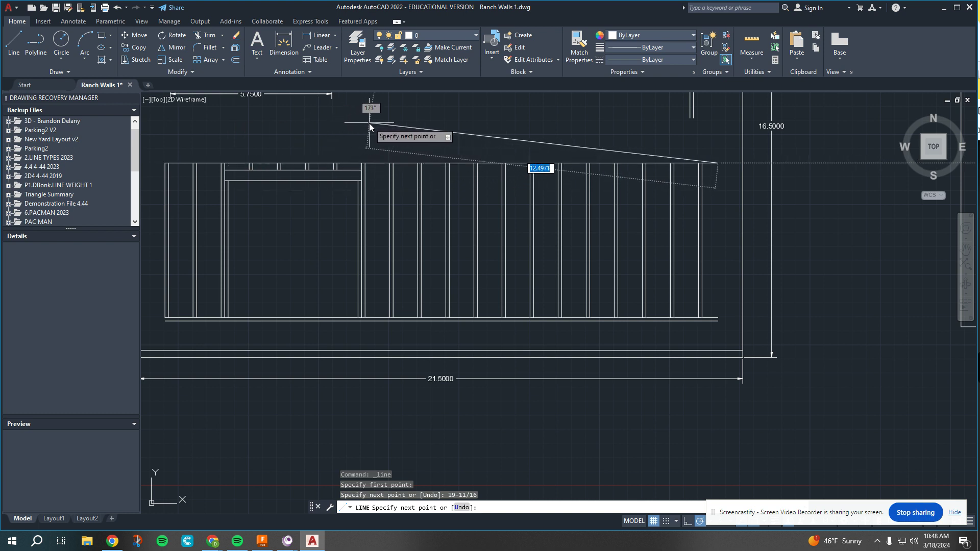
key(Escape)
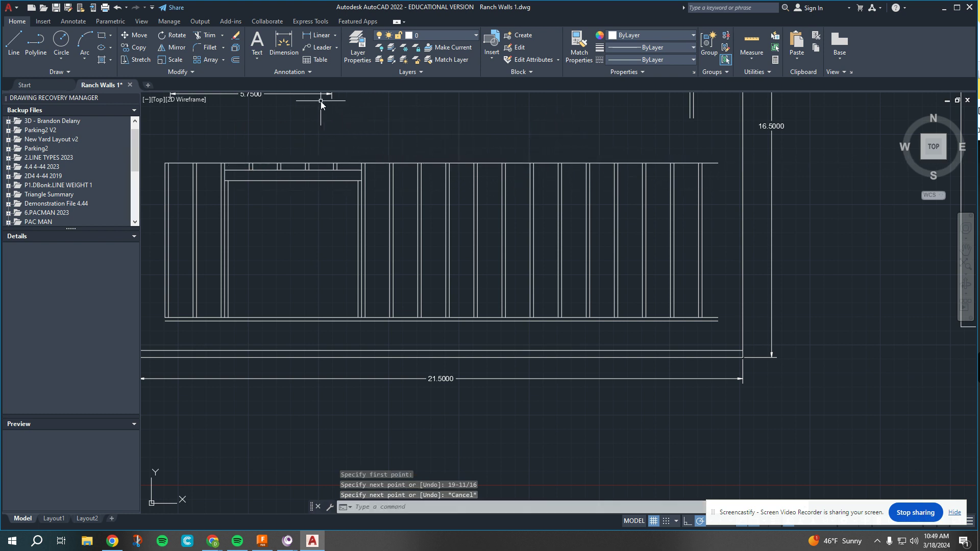
Step: Offset the top plate line 1/8 upward to give the plate its thickness
click(235, 47)
click(164, 163)
click(214, 163)
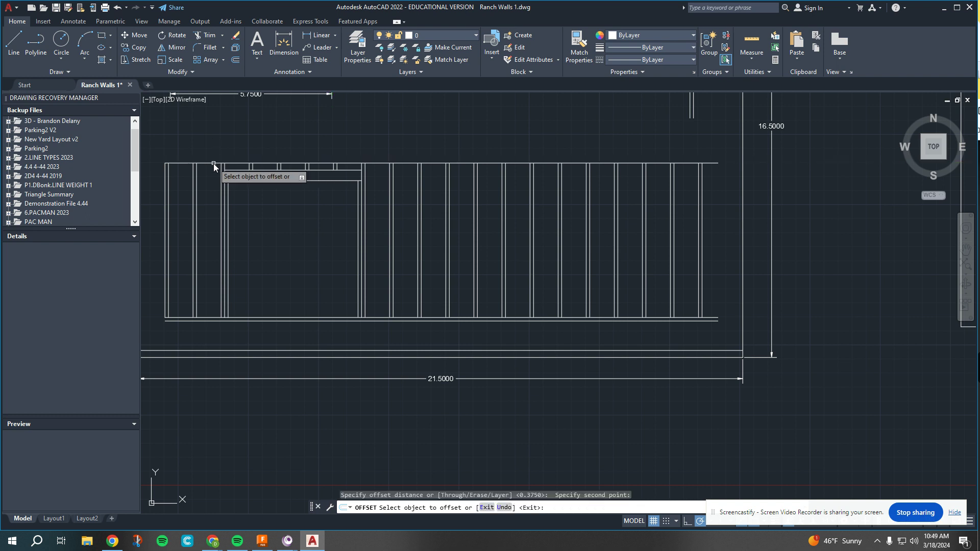
click(214, 163)
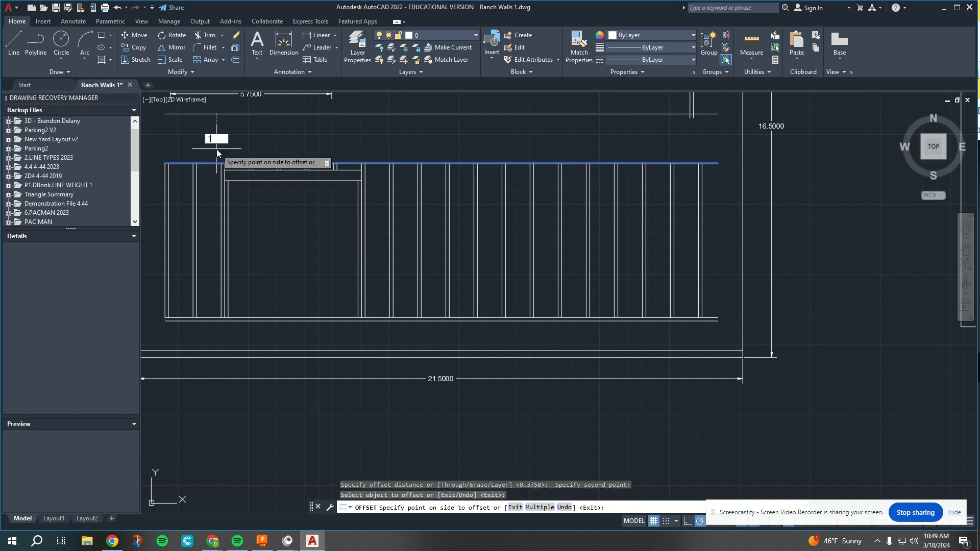
key(Return)
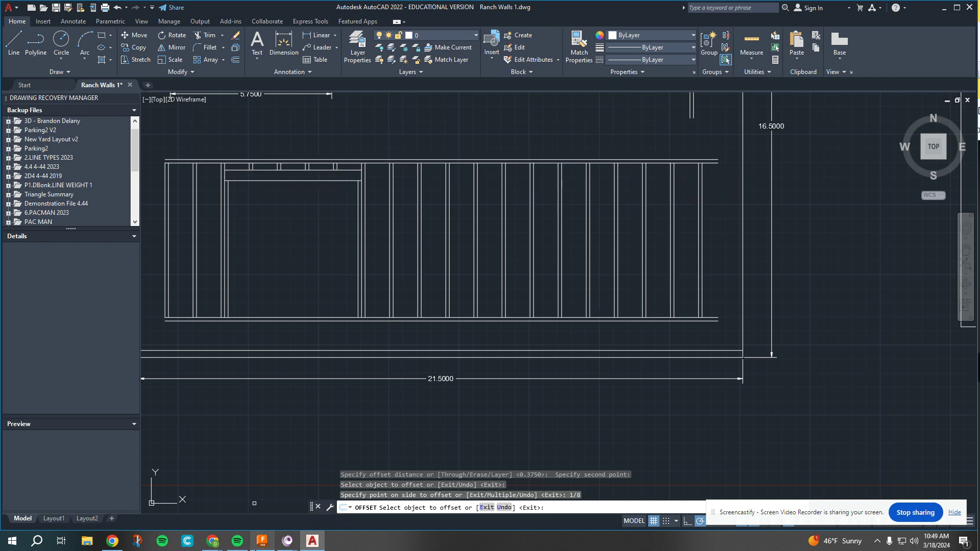
Step: Consult the reference sheet, and draw a horizontal sill line 3-5/8 above the sole plate, from the ninth stud's right line to the twelfth stud's left line
mouse_move(220, 542)
click(286, 491)
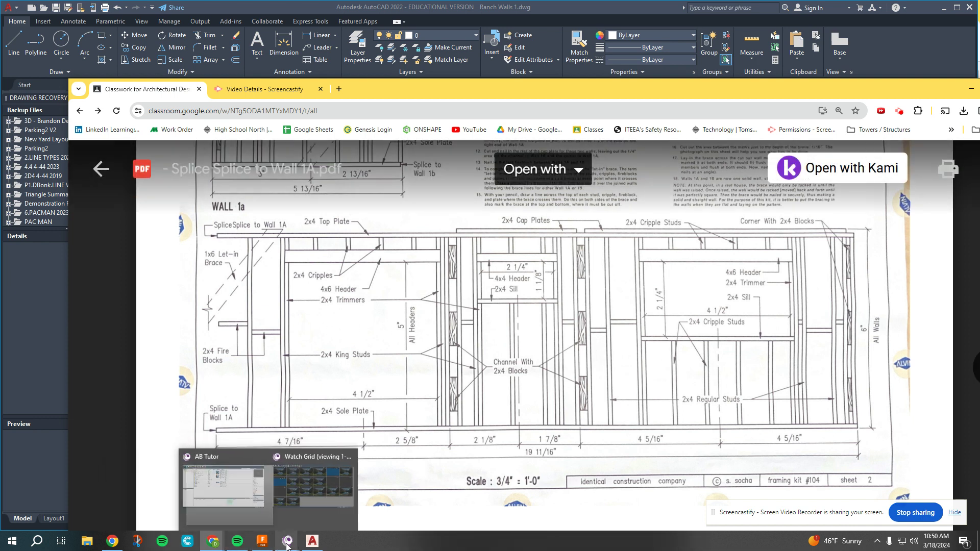
click(312, 541)
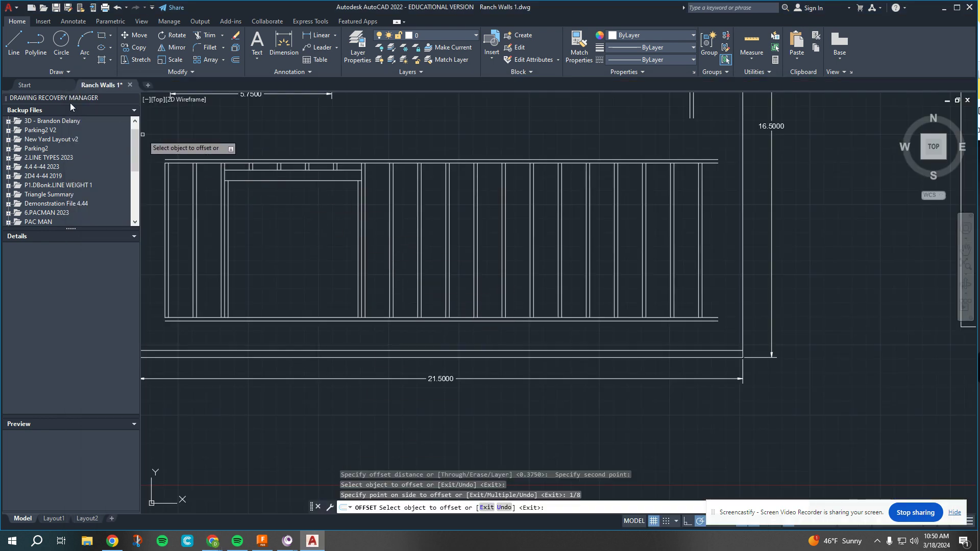
click(14, 43)
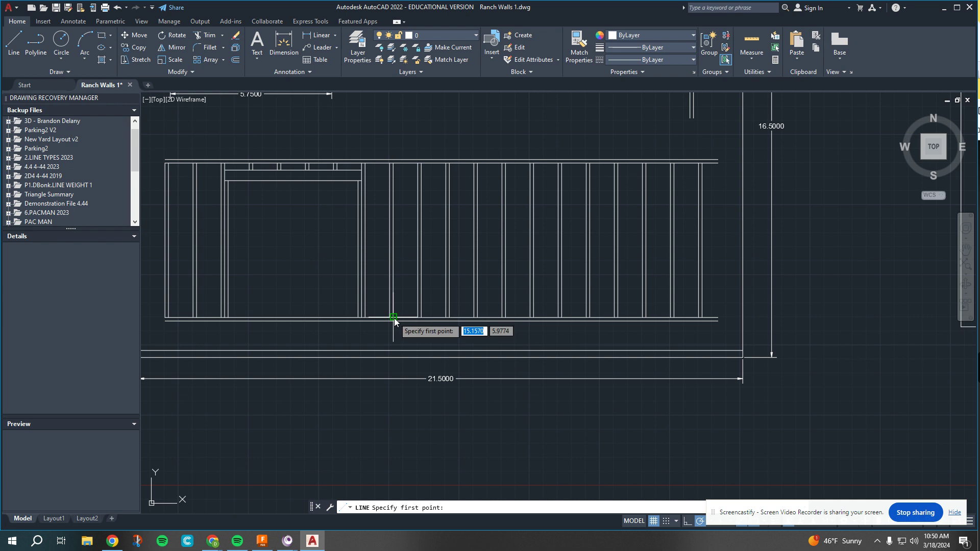
scroll(394, 319, up, 3)
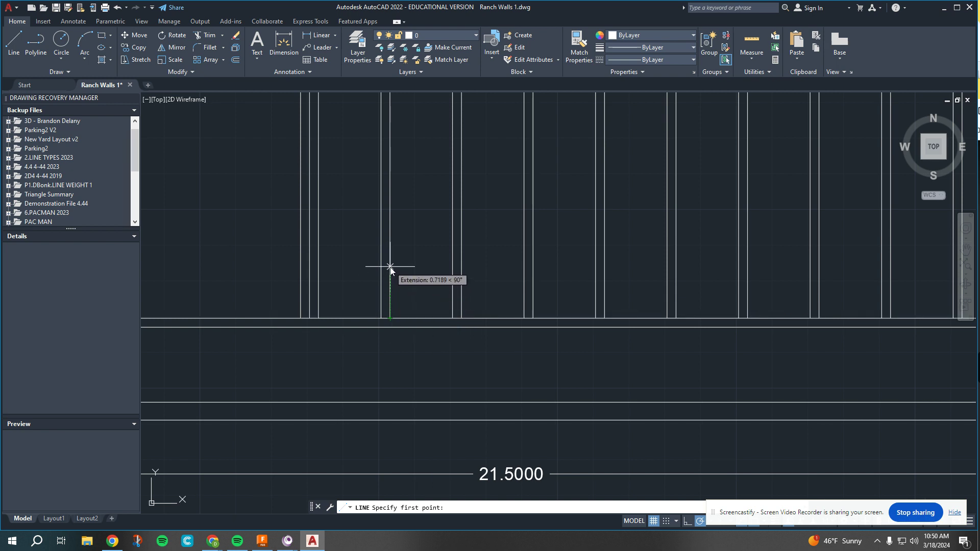
text(3-5)
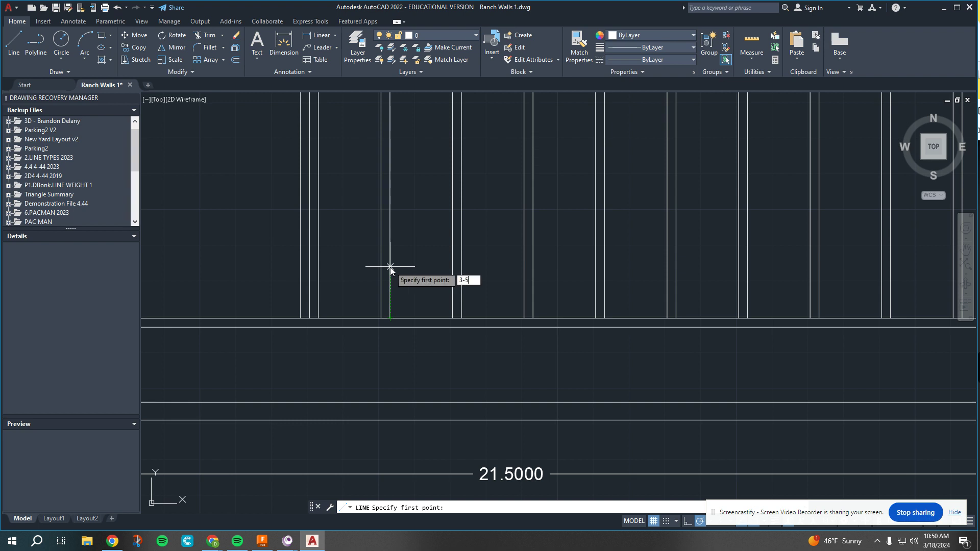
text(/8)
key(Return)
middle_drag(397, 228, 272, 405)
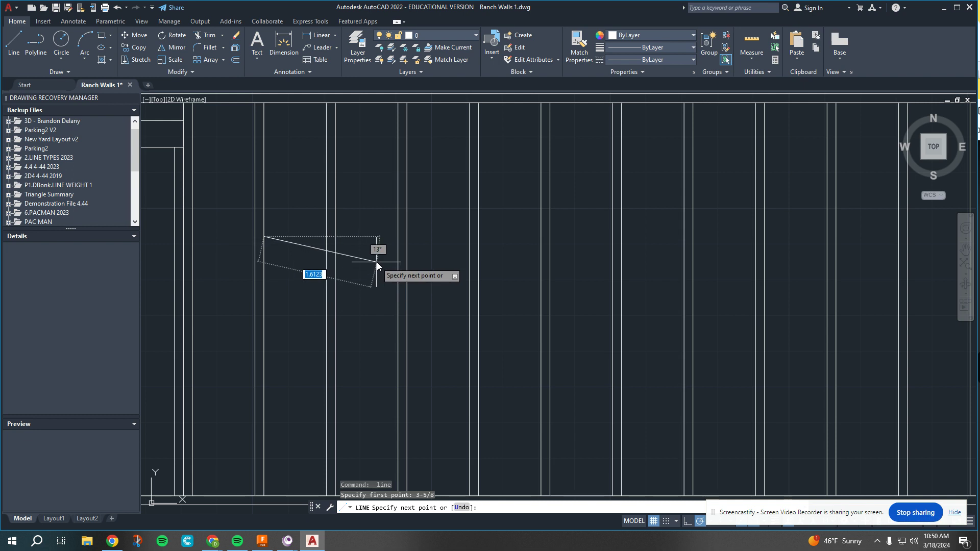
click(467, 235)
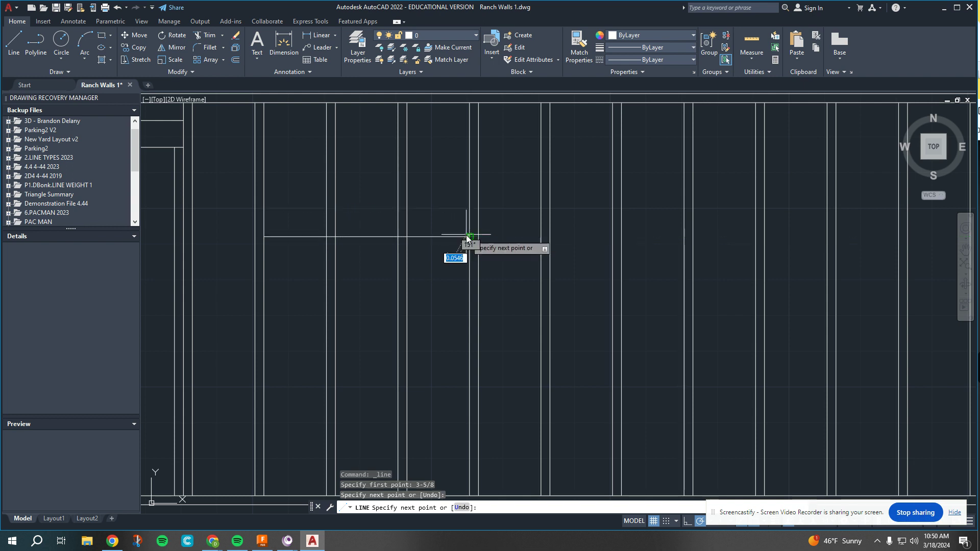
key(Escape)
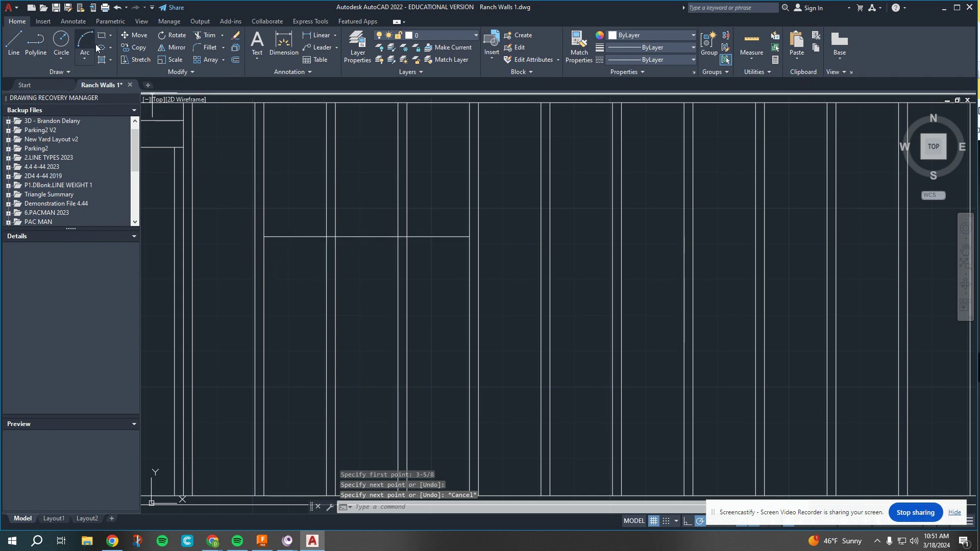
Step: Offset the sill line between the ninth and twelfth studs 1/8 upward to give the sill its thickness
click(235, 60)
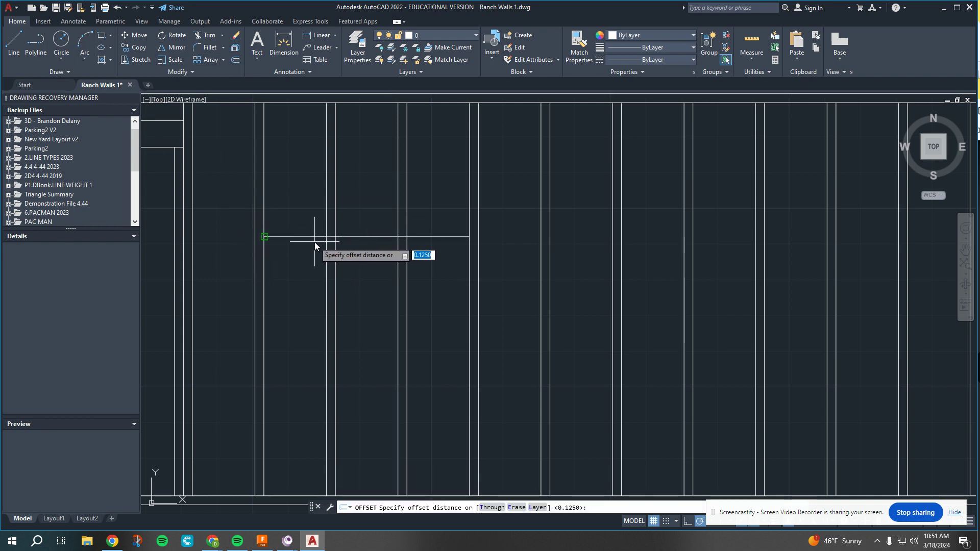
click(314, 237)
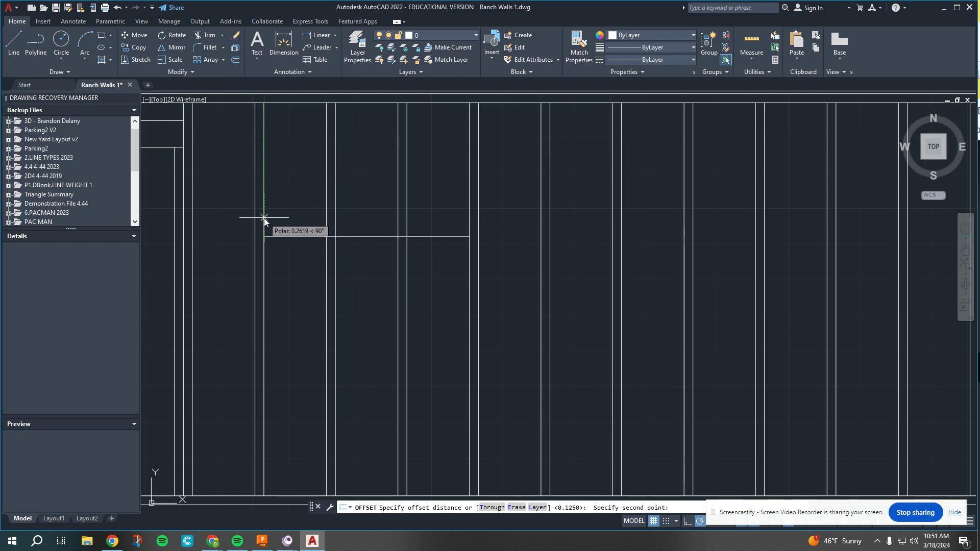
text(1/8)
key(Return)
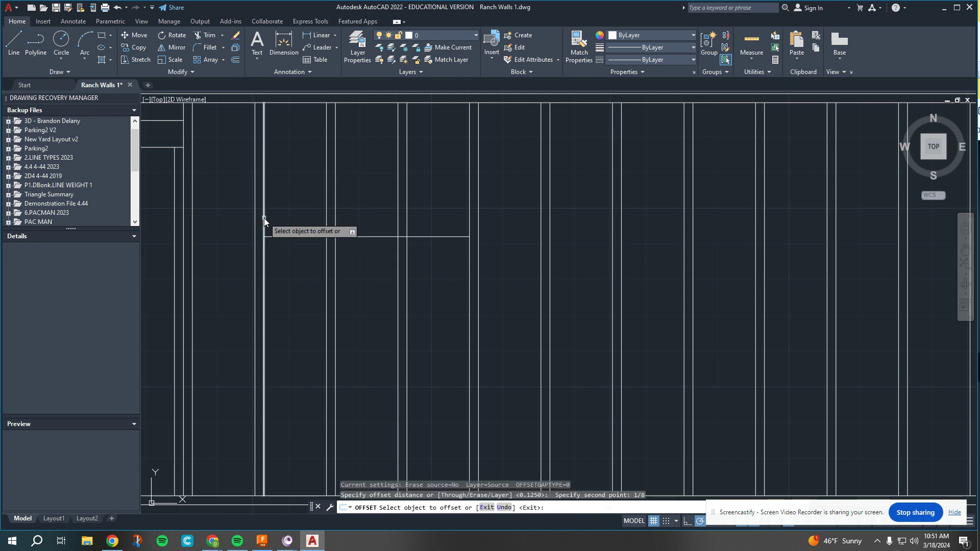
click(283, 238)
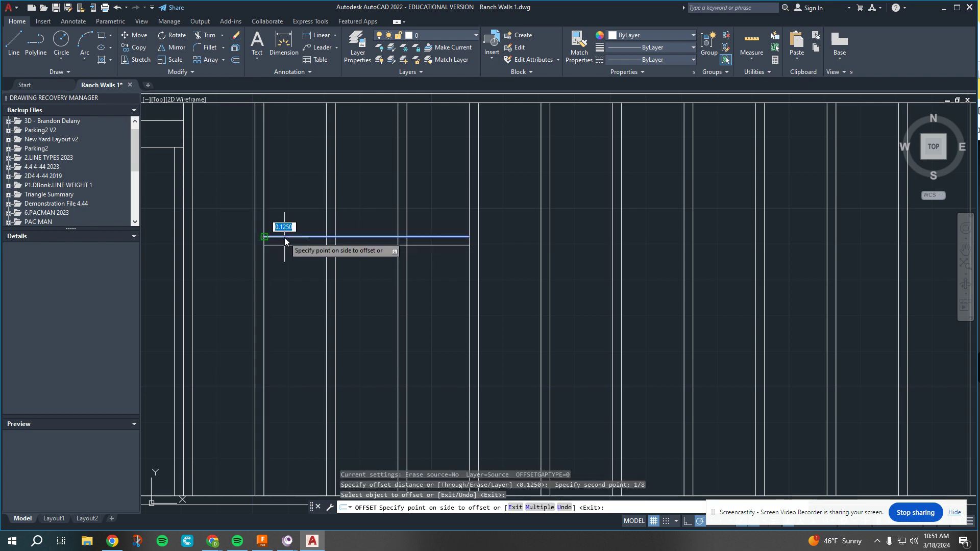
text(1/8)
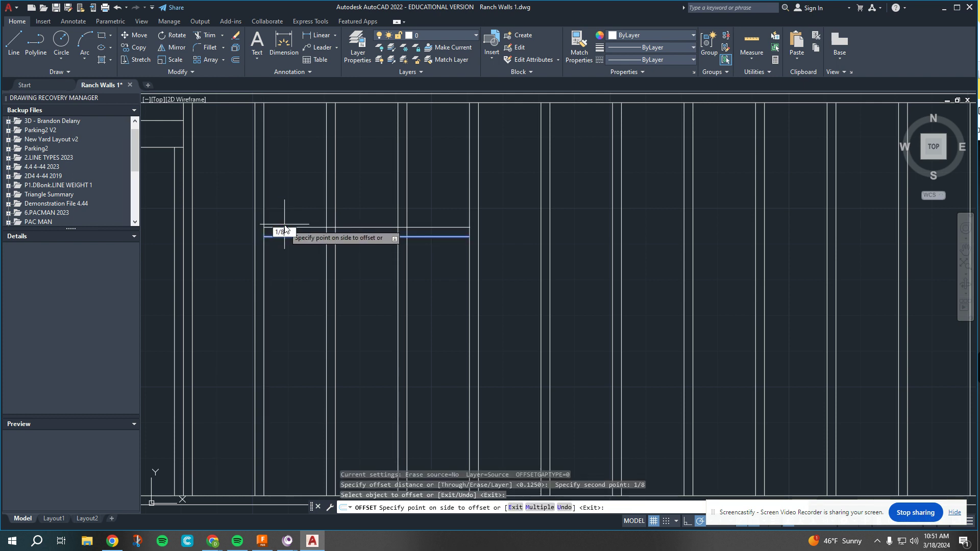
key(Return)
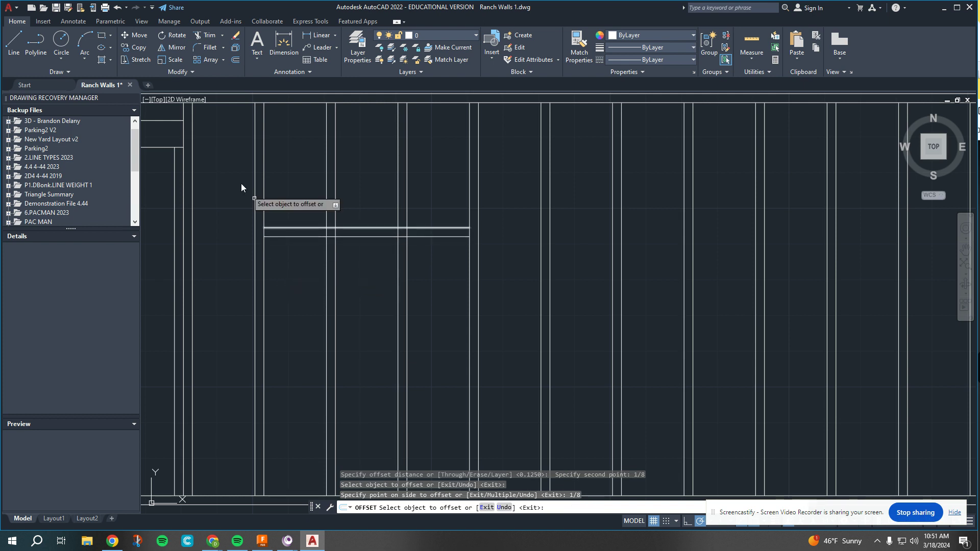
Step: Trim away the tenth and eleventh stud lines below the sill and within the sill's thickness
click(204, 35)
drag(308, 265, 427, 345)
drag(320, 234, 412, 233)
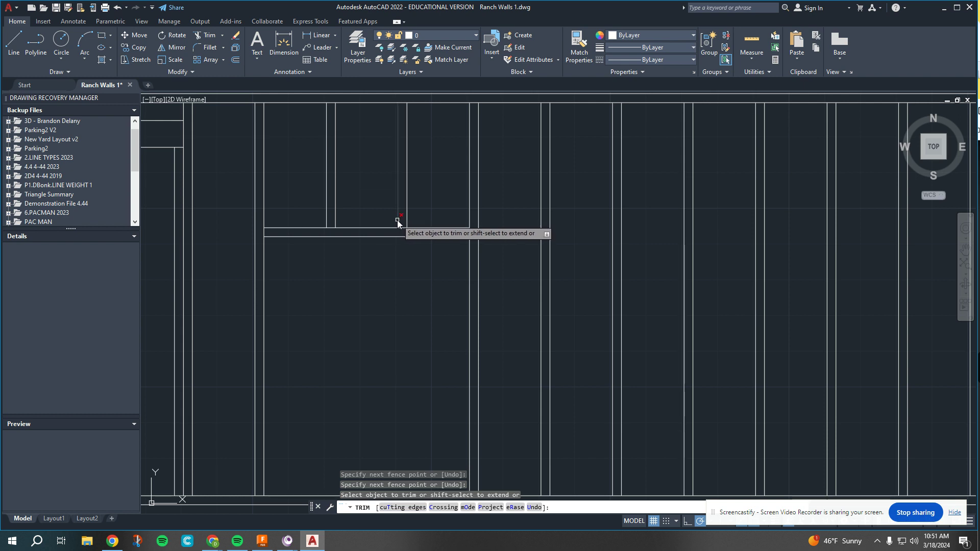
Step: Offset the sill's upper line 1-1/8 upward to form the header's underside
click(235, 60)
click(264, 228)
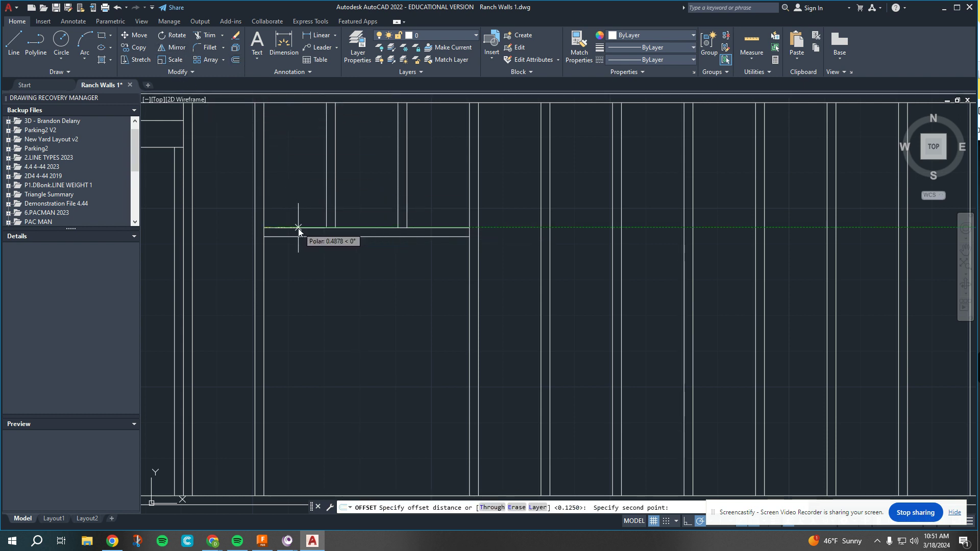
click(298, 228)
click(298, 227)
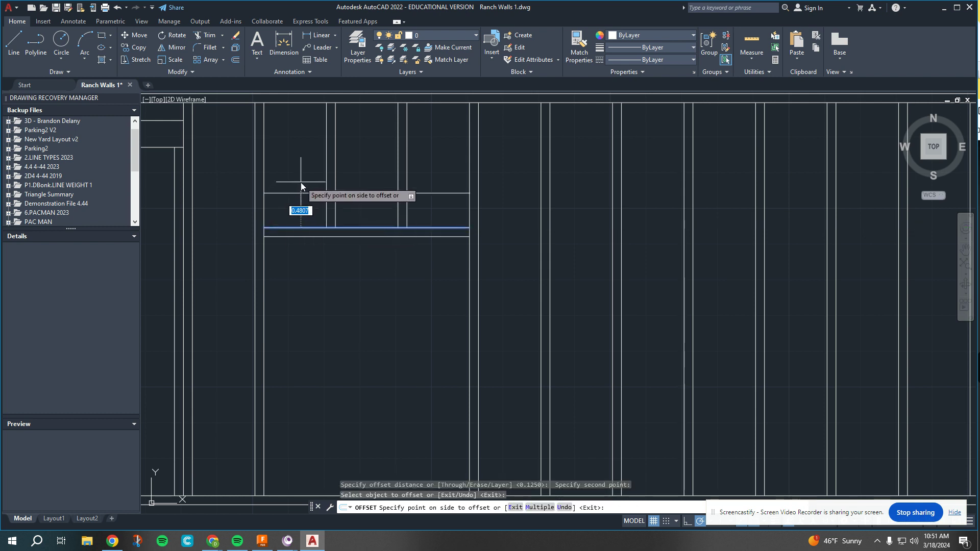
text(1-1/8)
key(Return)
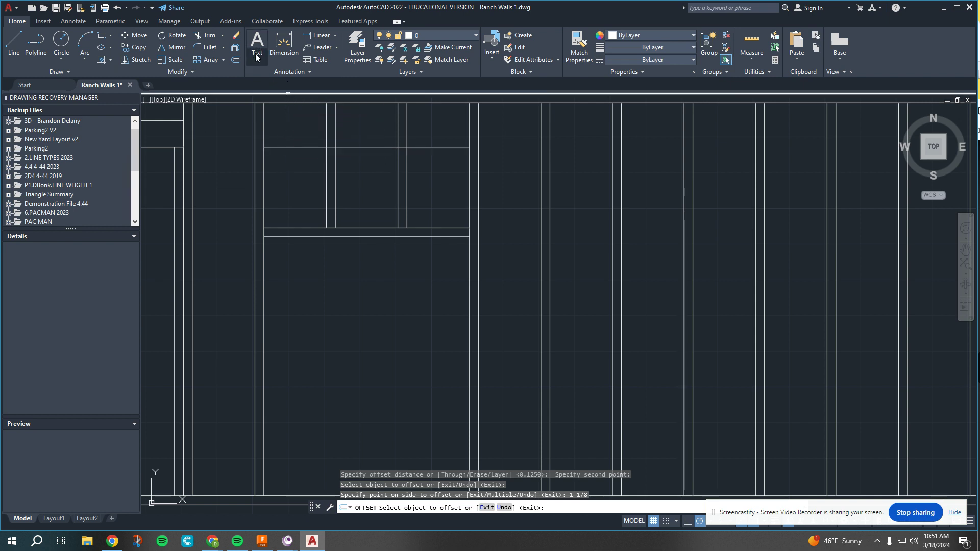
Step: Offset the header's underside line 1/4 upward to form the header's top edge
click(235, 60)
click(291, 147)
click(291, 148)
click(291, 148)
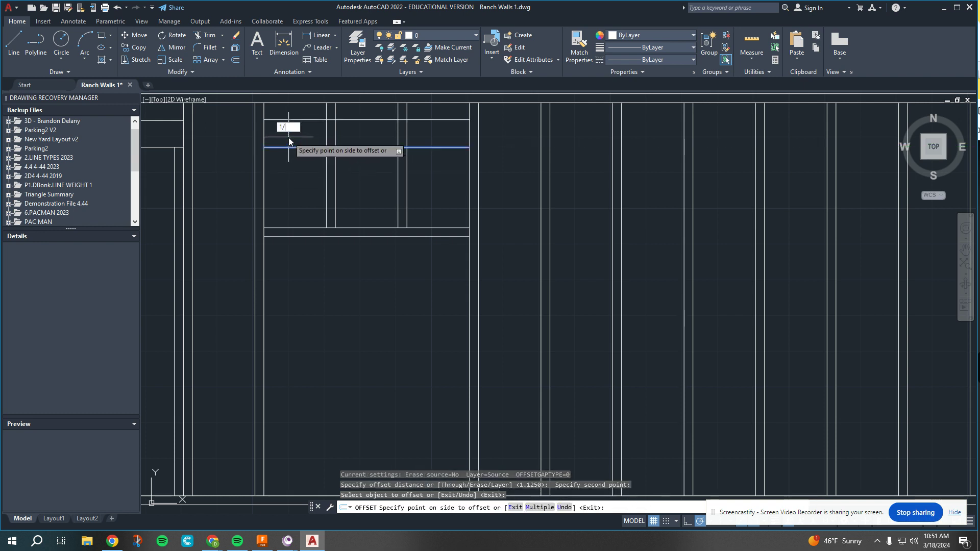
key(Return)
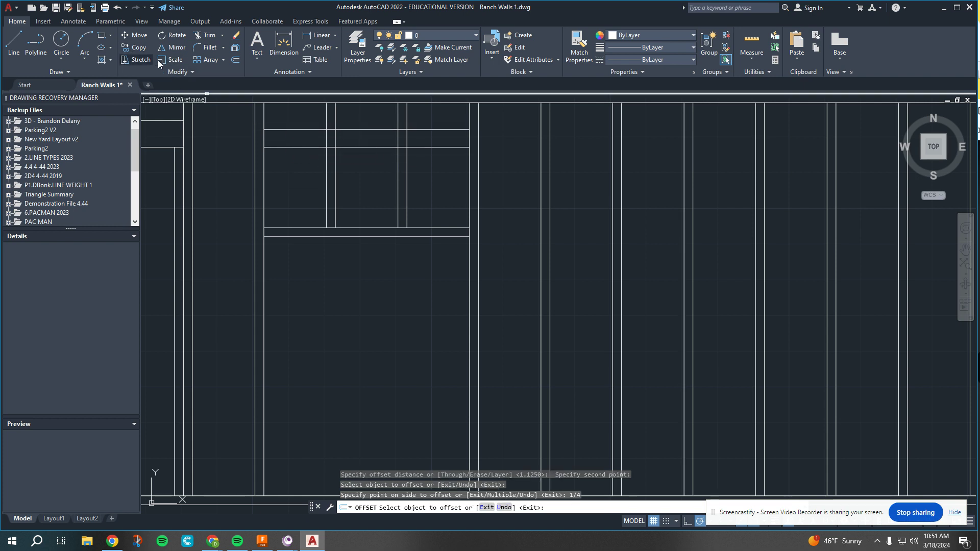
Step: Trim the tenth and eleventh stud lines out of the window opening and header, leaving only the cripples above the header
click(205, 36)
drag(319, 178, 418, 180)
drag(317, 137, 410, 139)
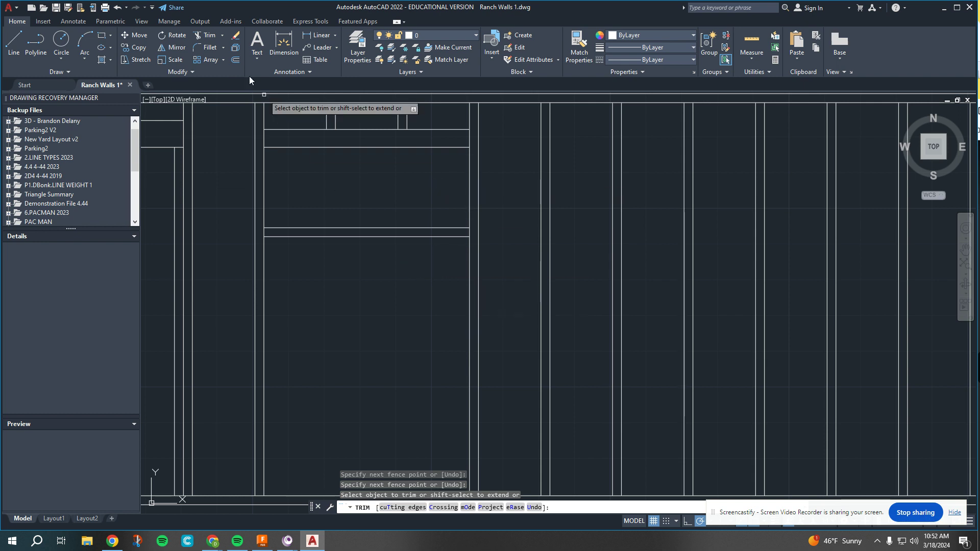
Step: Offset the twelfth stud's left line 1/8 to the left to form the window's right trimmer
click(237, 60)
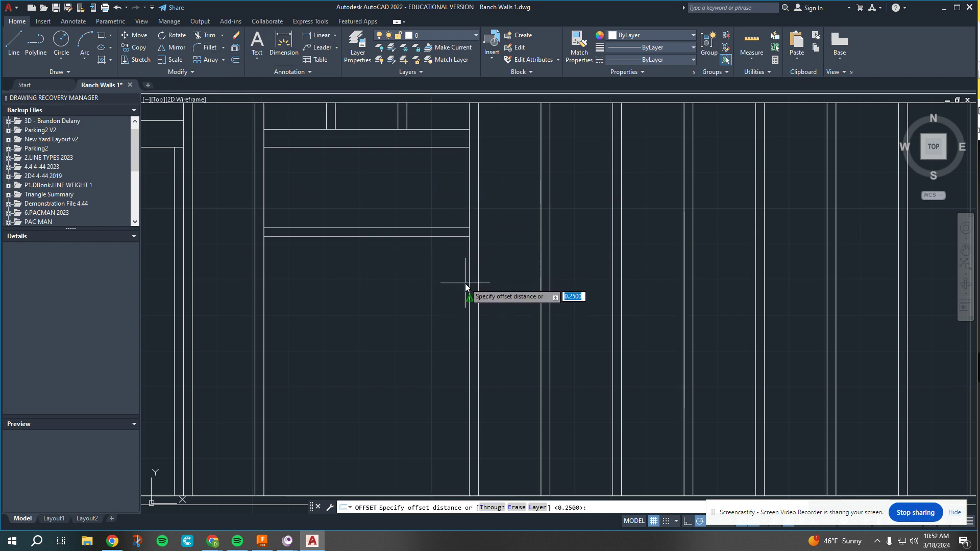
click(469, 283)
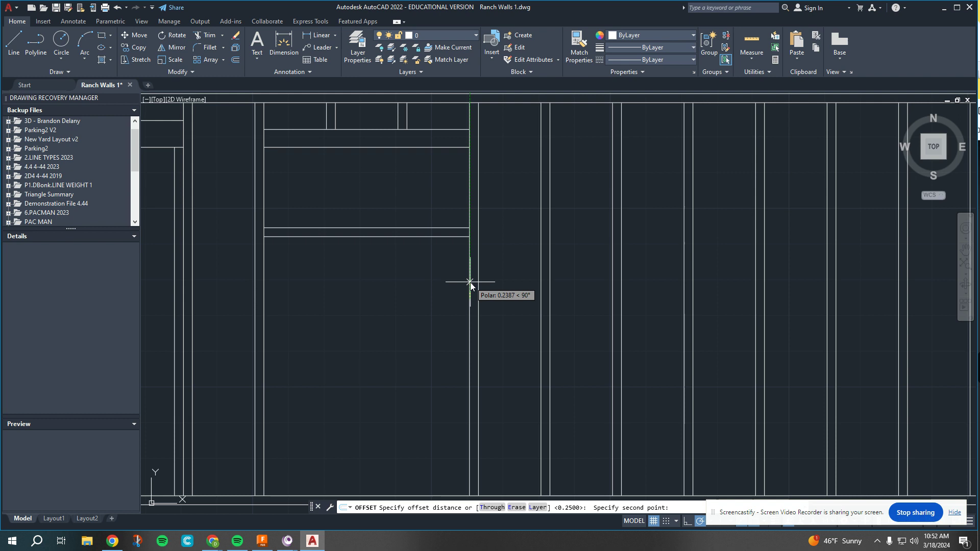
click(470, 281)
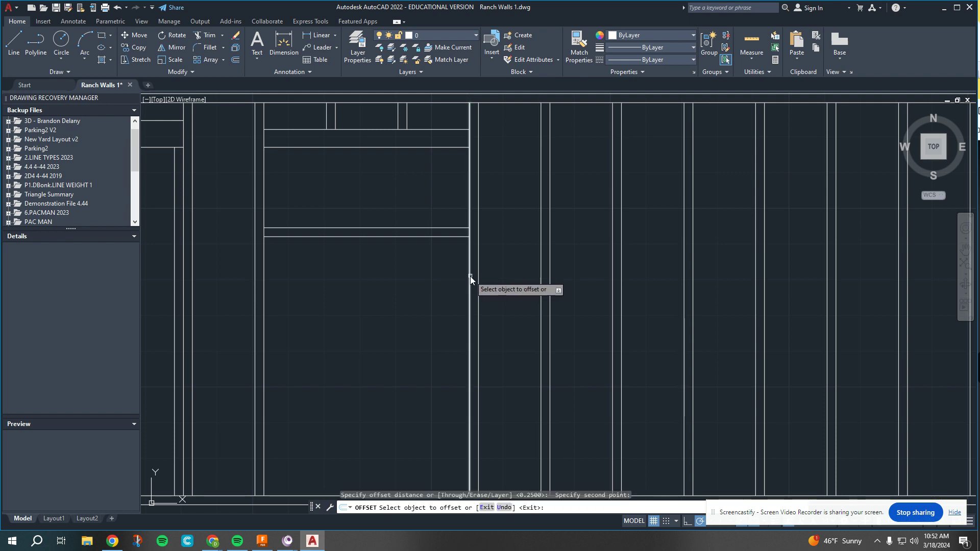
click(470, 277)
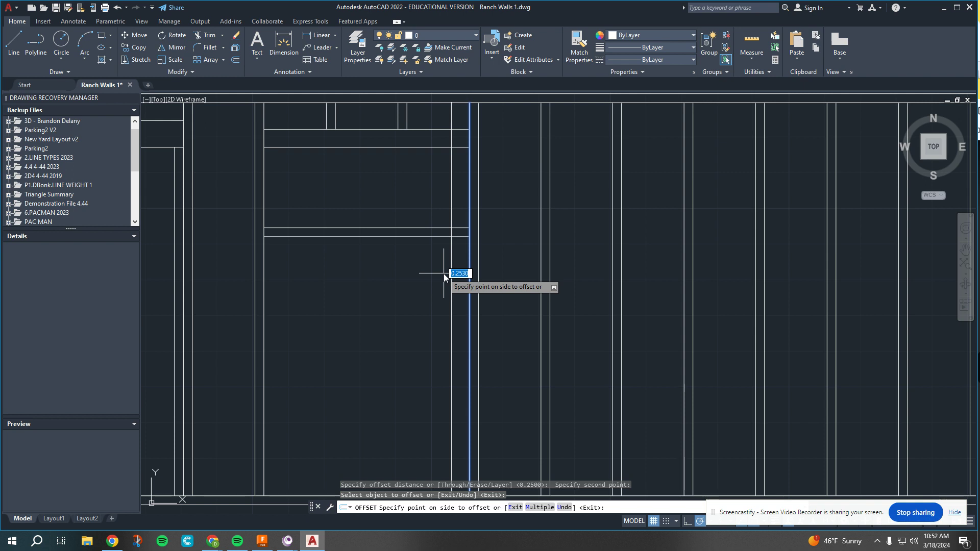
text(1/8)
key(Return)
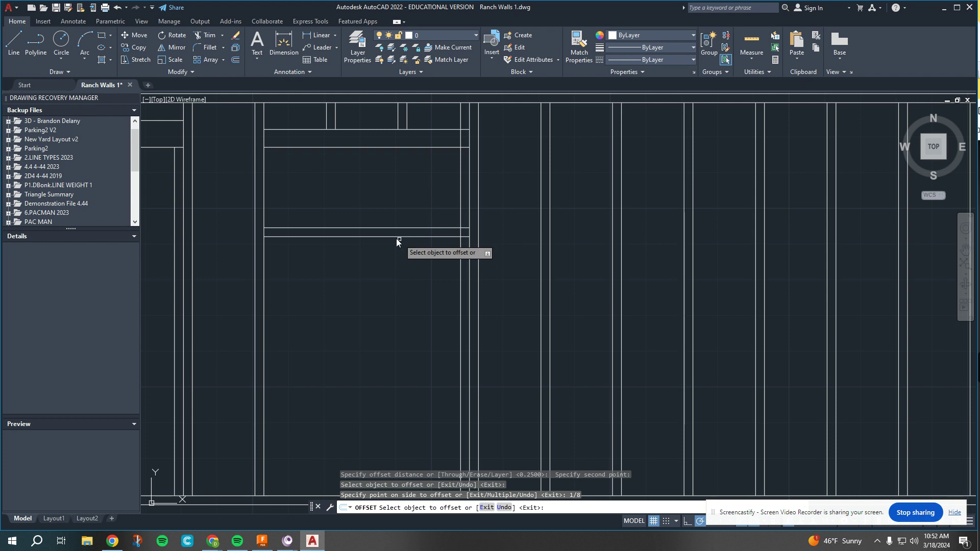
Step: Trim the right trimmer line where it crosses the sill and the header
scroll(396, 238, down, 3)
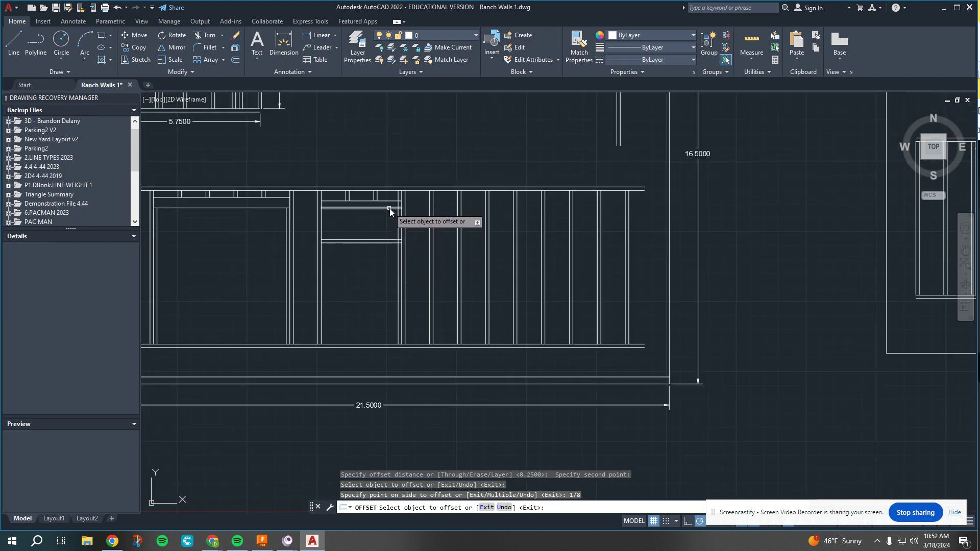
scroll(401, 205, up, 4)
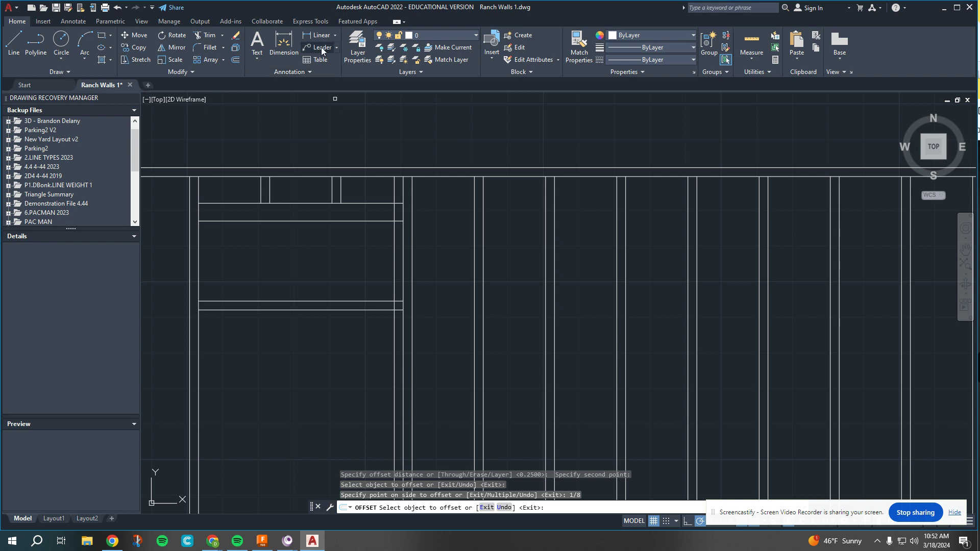
click(209, 37)
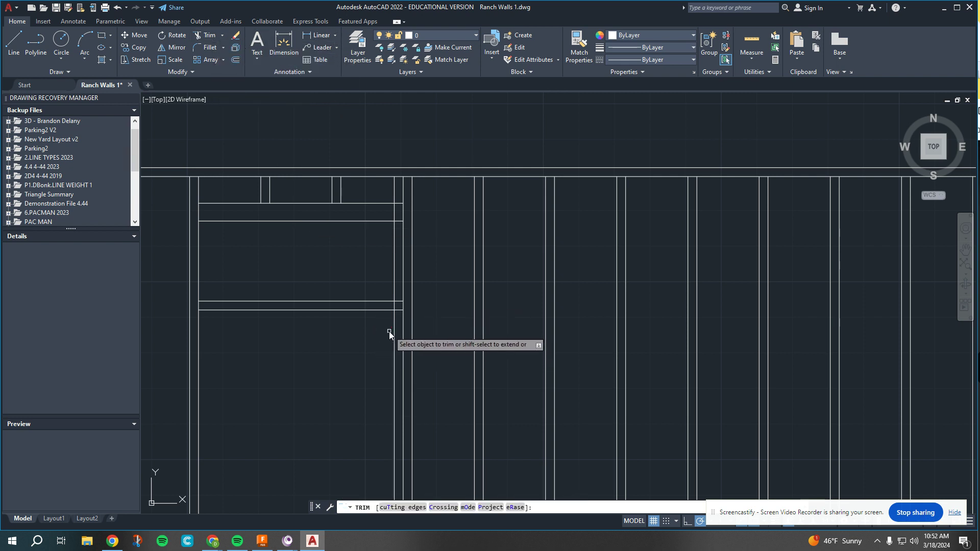
scroll(393, 308, up, 2)
click(385, 307)
click(399, 307)
key(Return)
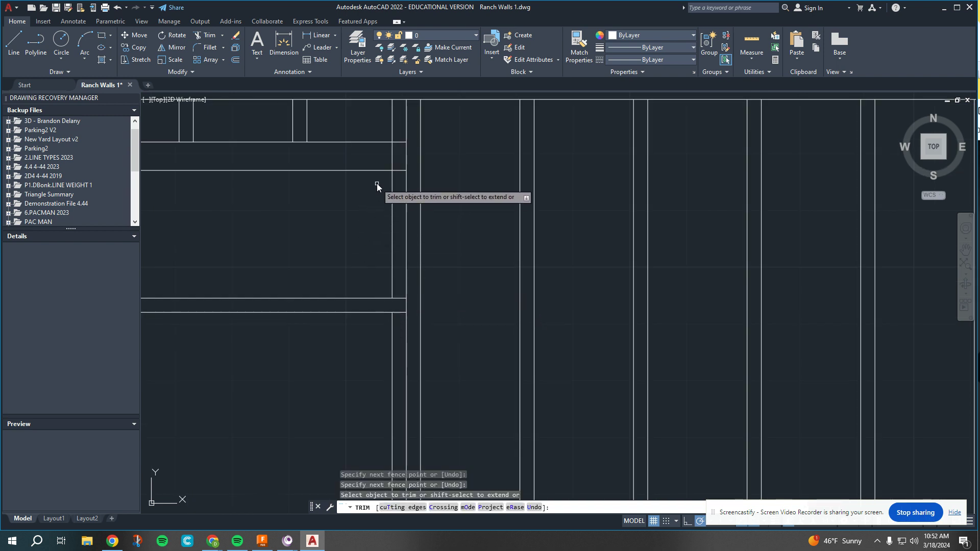
click(392, 156)
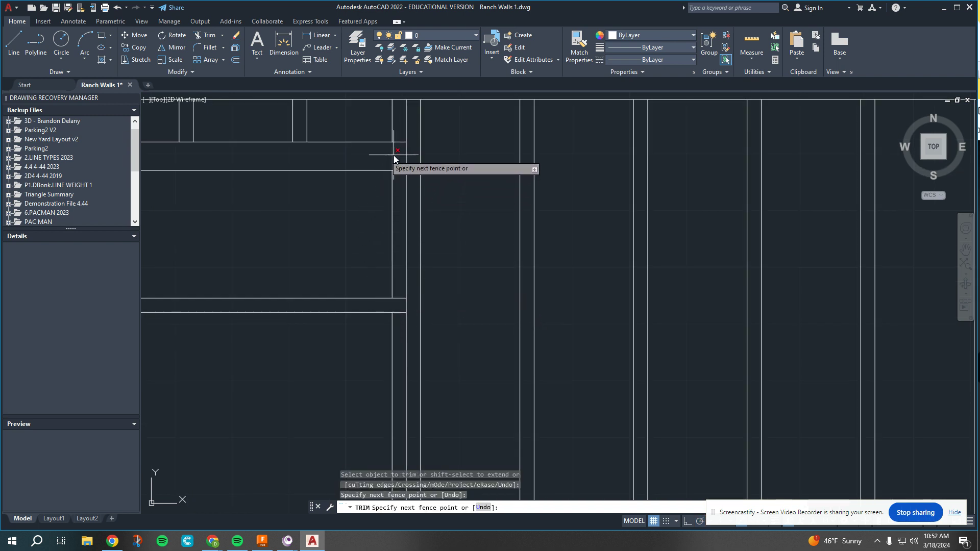
click(394, 155)
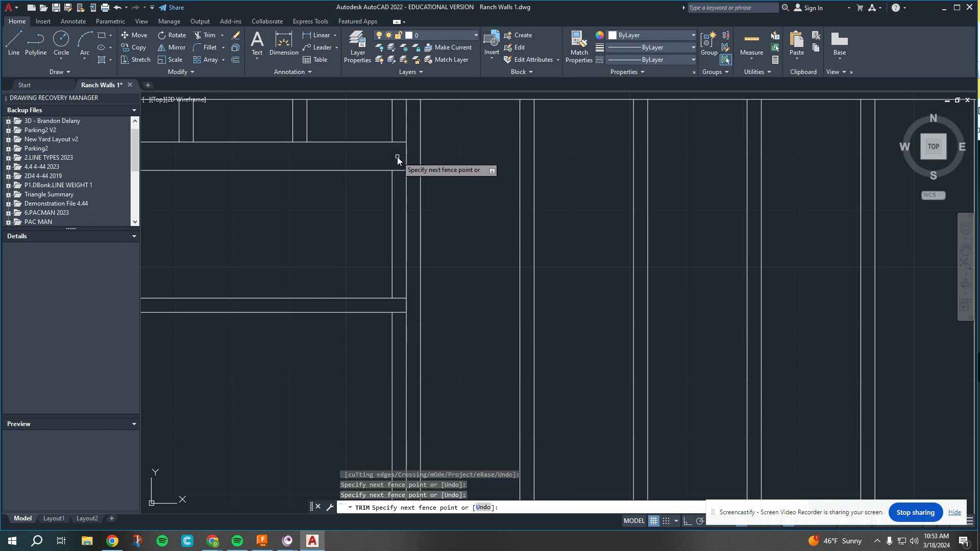
key(Return)
scroll(347, 162, down, 4)
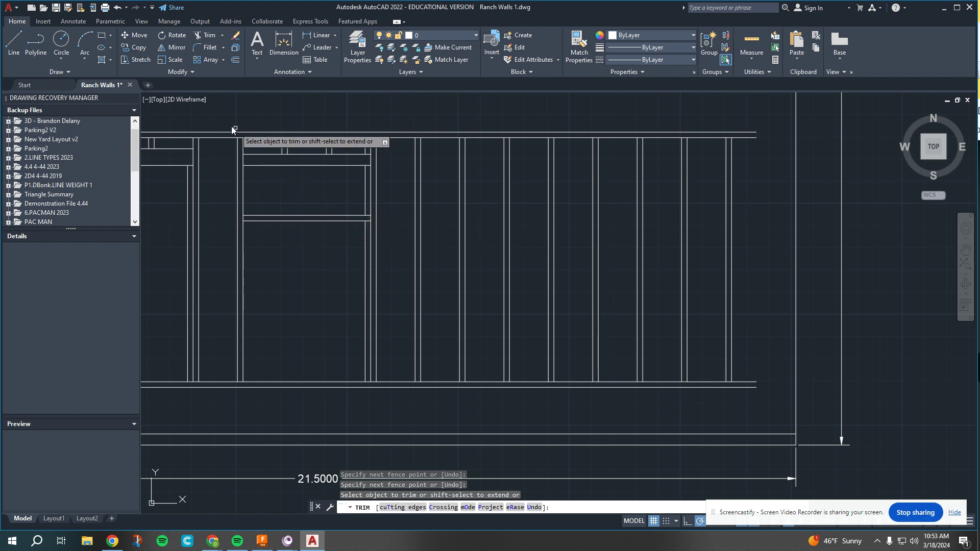
Step: Offset the ninth stud's right line 1/8 to the right to form the window's left trimmer
click(235, 60)
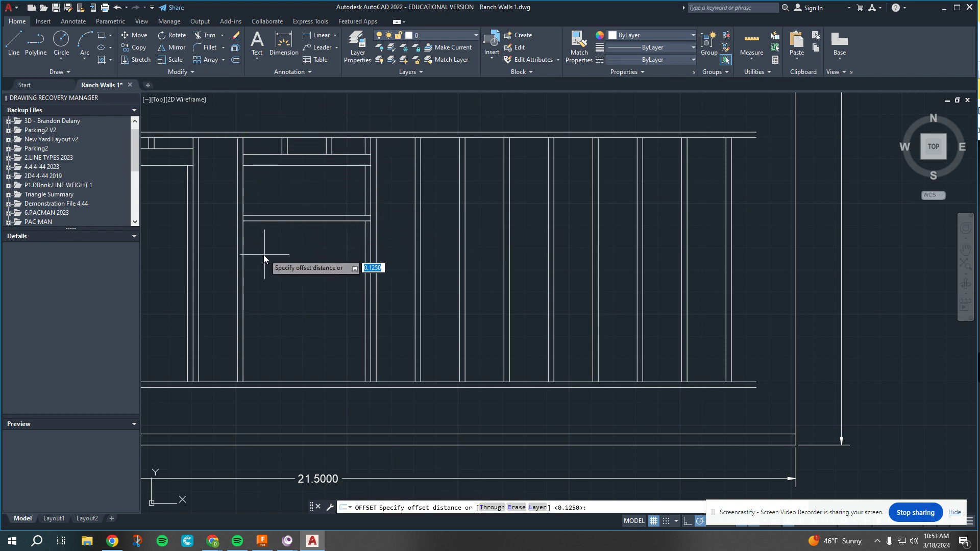
click(243, 246)
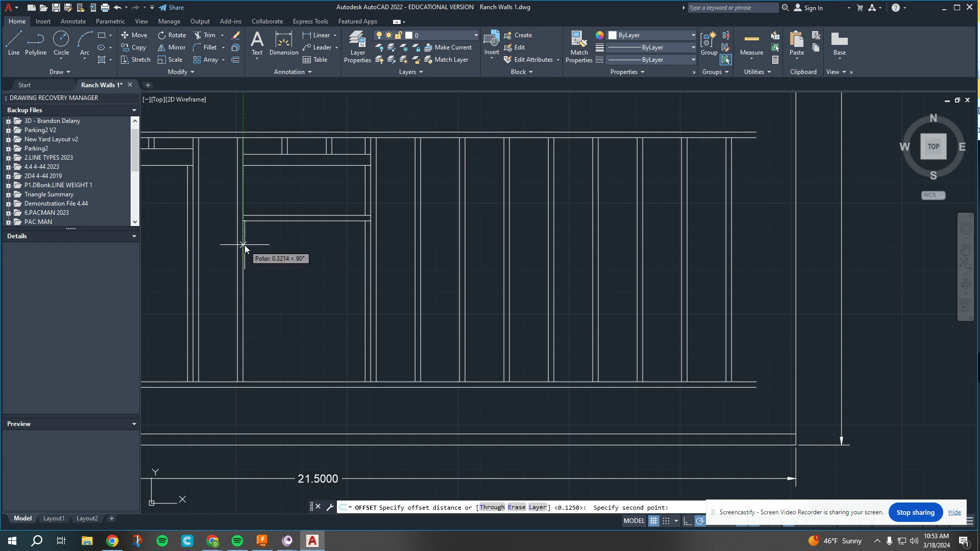
click(244, 244)
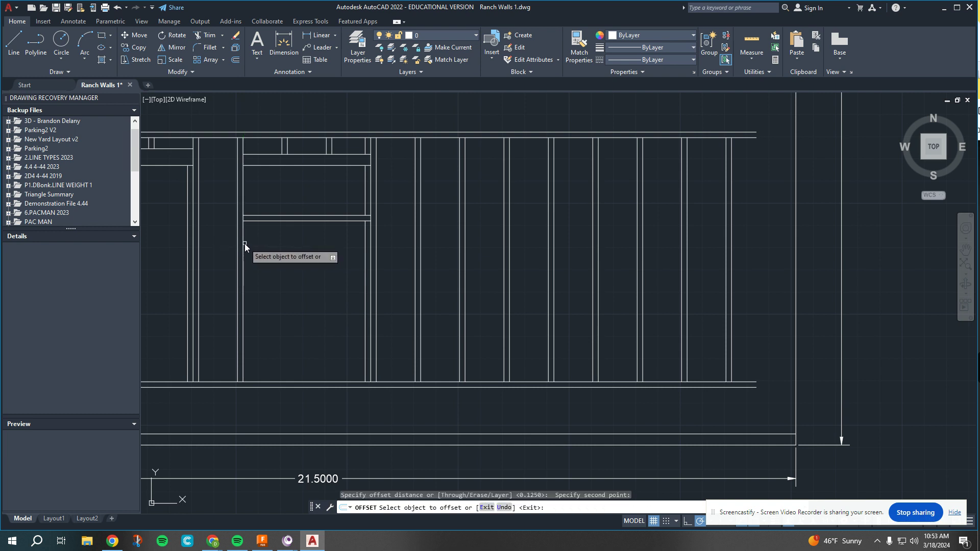
click(243, 243)
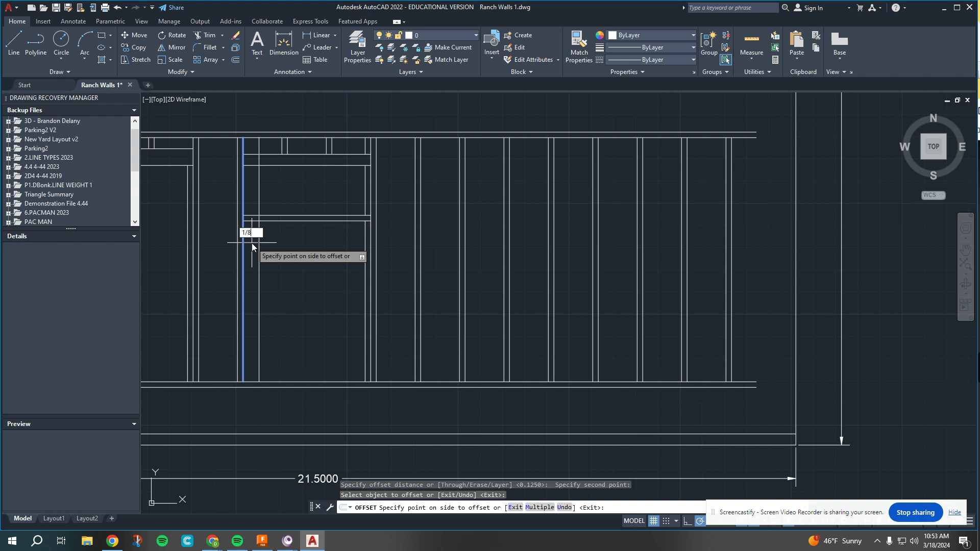
key(Return)
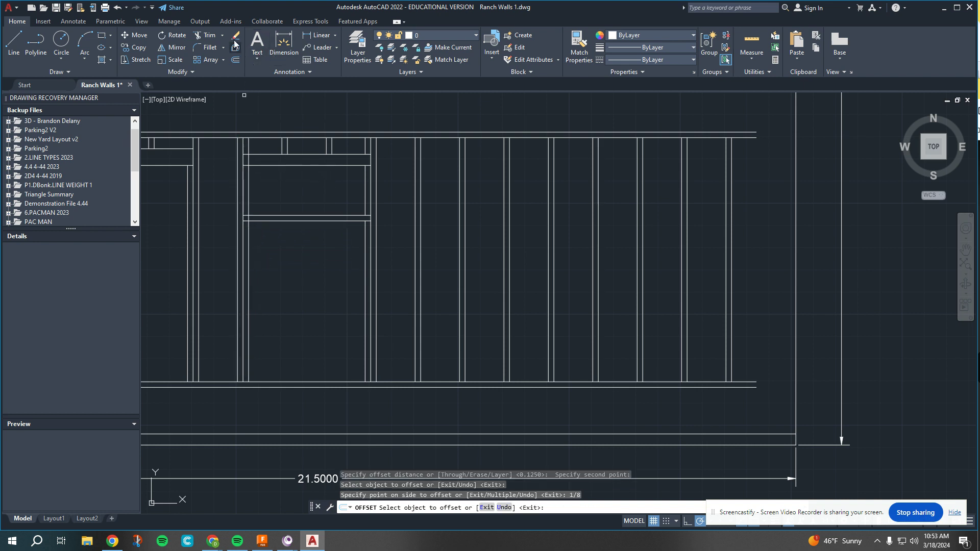
Step: Trim the first window's left trimmer line out of the header, the window opening and the sill
click(198, 37)
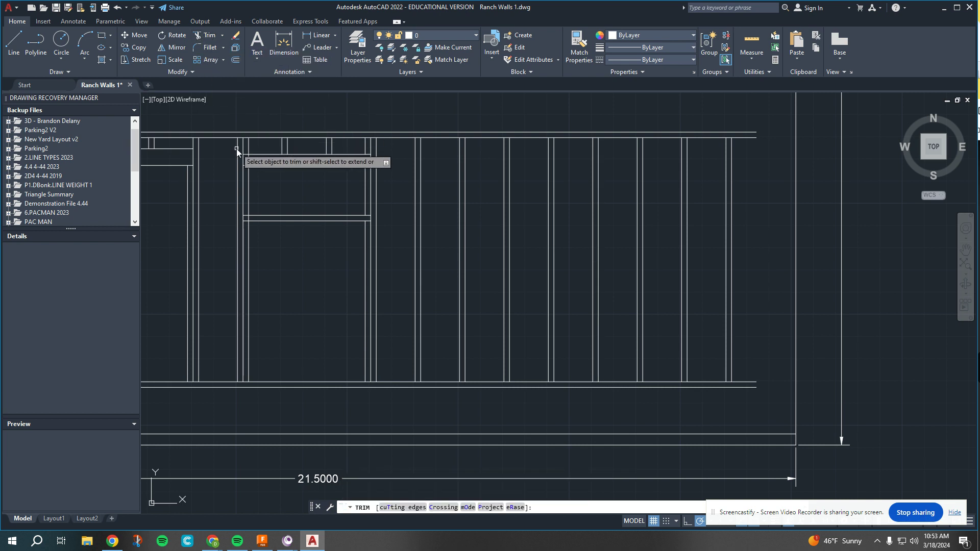
click(254, 161)
click(247, 180)
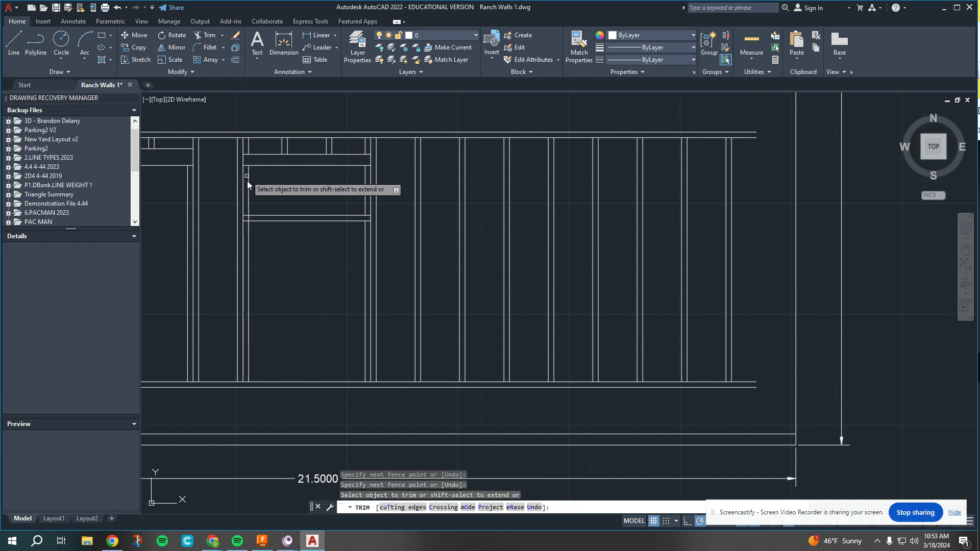
click(253, 197)
click(247, 197)
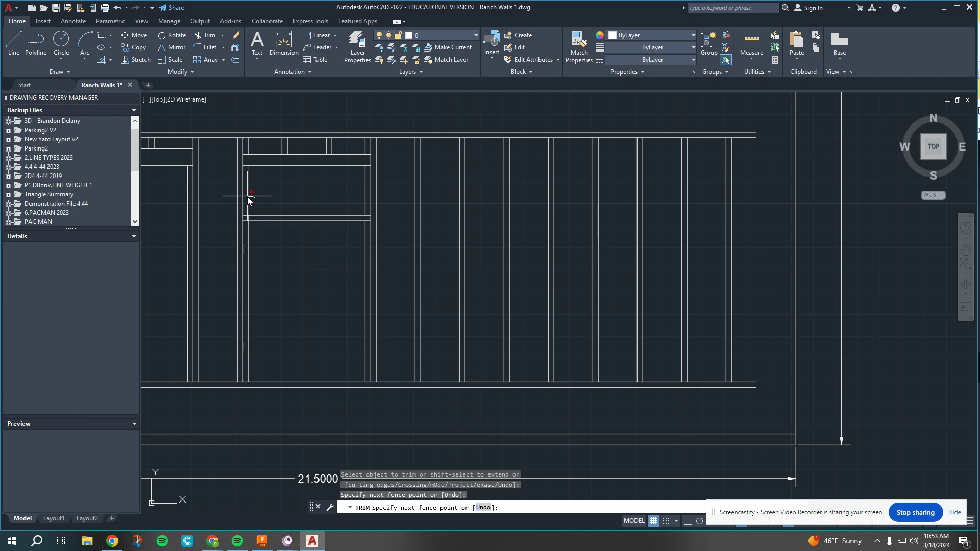
key(Return)
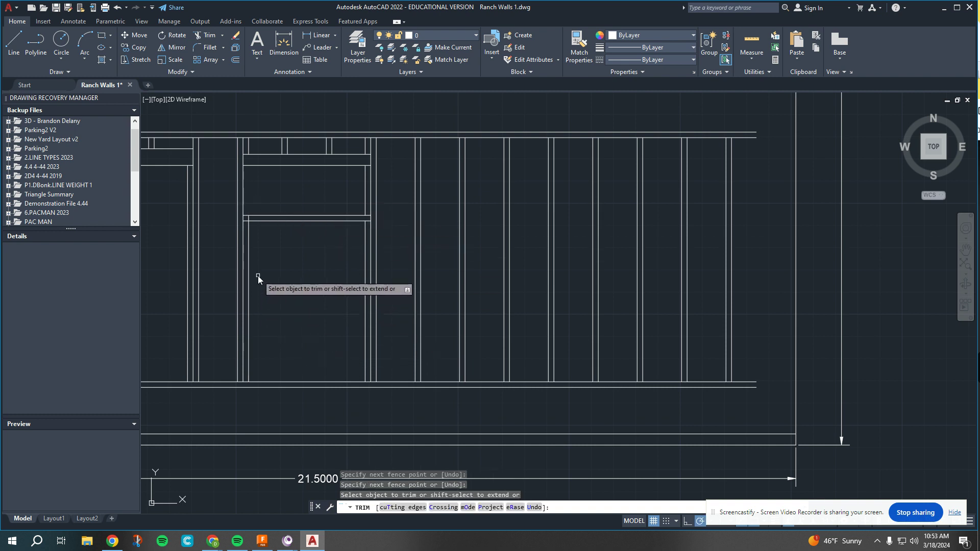
scroll(245, 227, up, 2)
scroll(243, 224, up, 2)
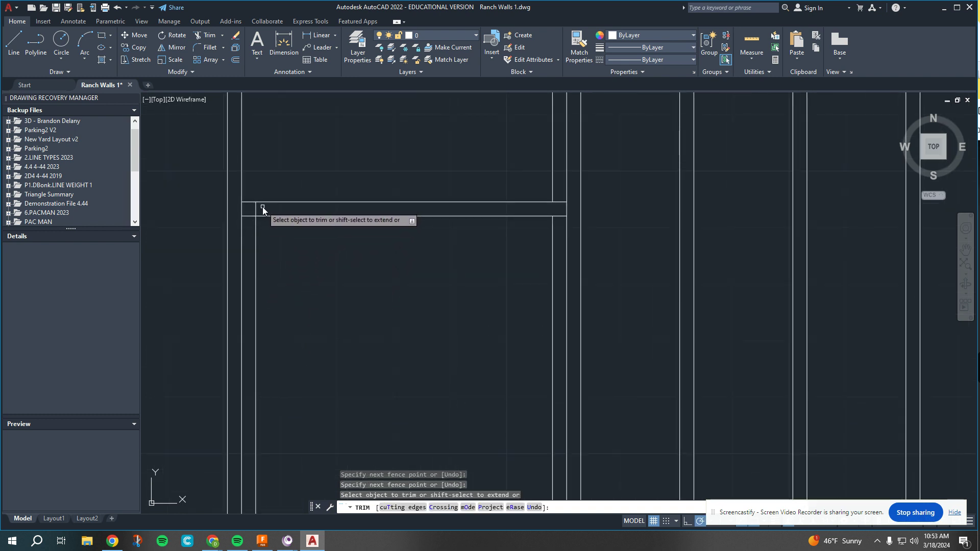
click(261, 207)
click(253, 210)
key(Return)
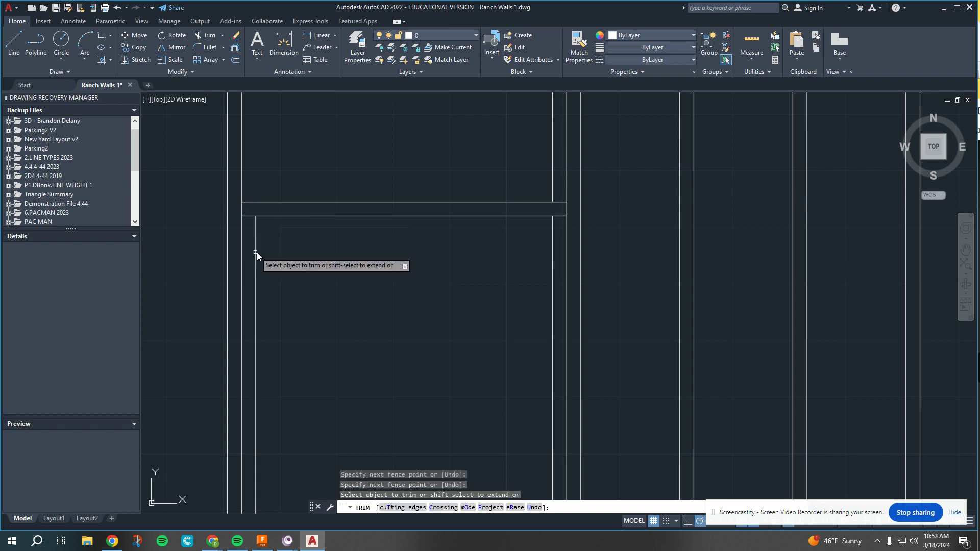
Step: Draw a horizontal line 2.5 above the bottom plate from the fourteenth stud's right line to the nineteenth stud's left line
scroll(253, 253, down, 4)
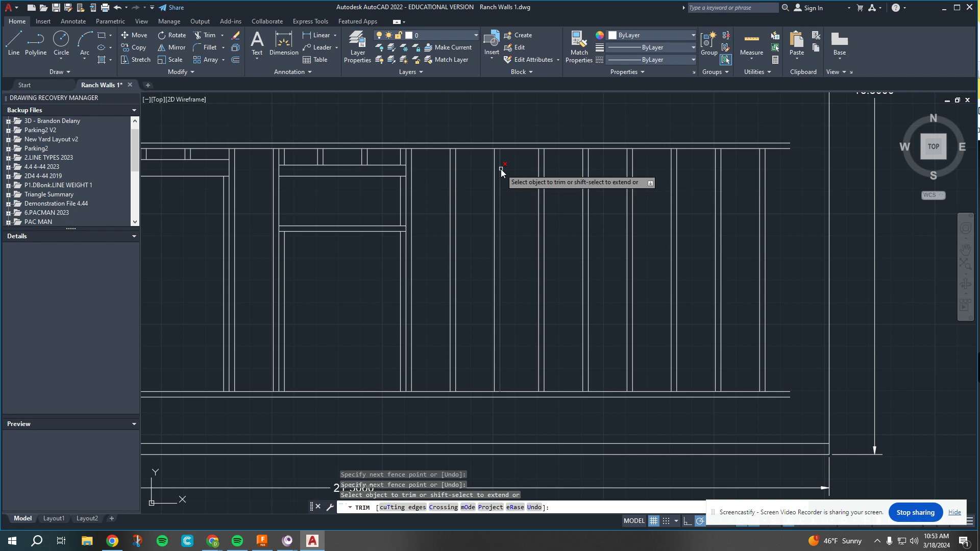
click(12, 45)
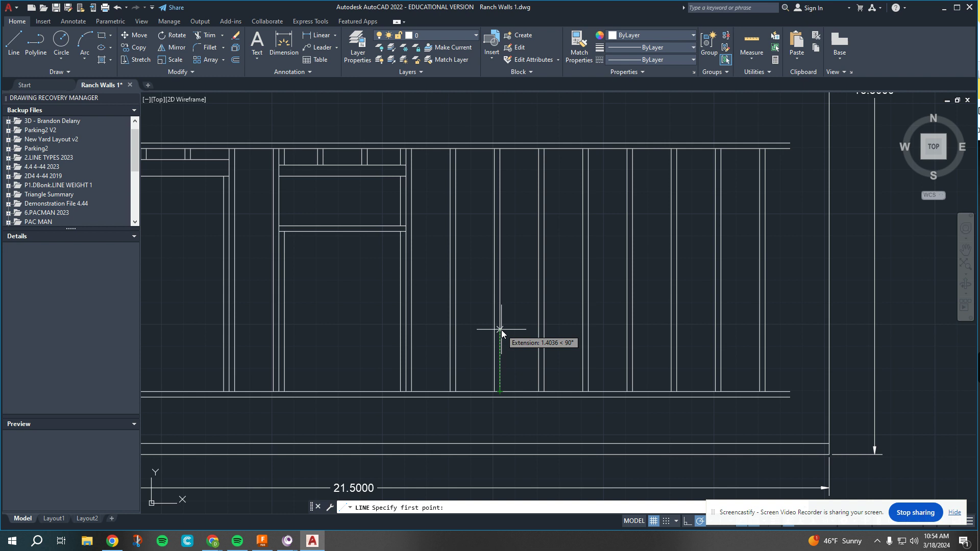
text(2)
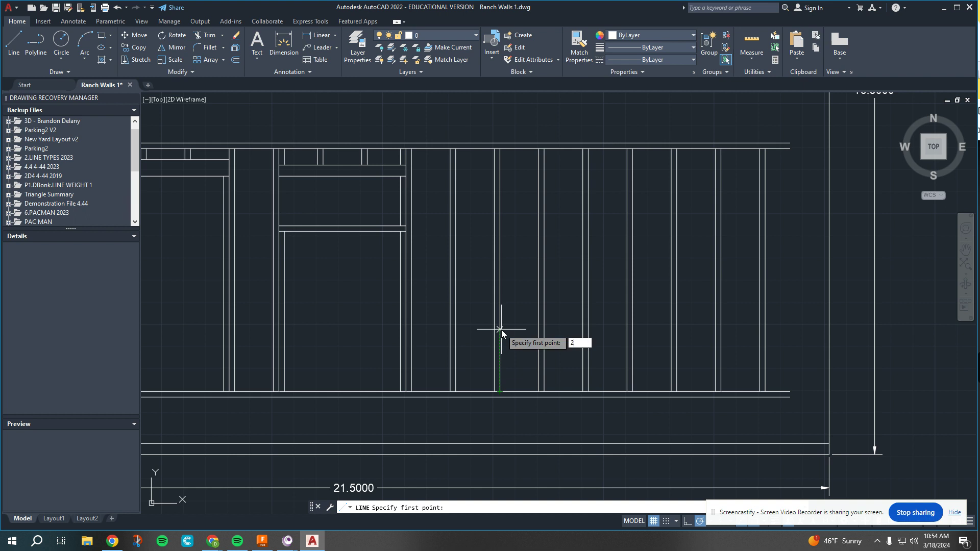
text(.5)
key(Return)
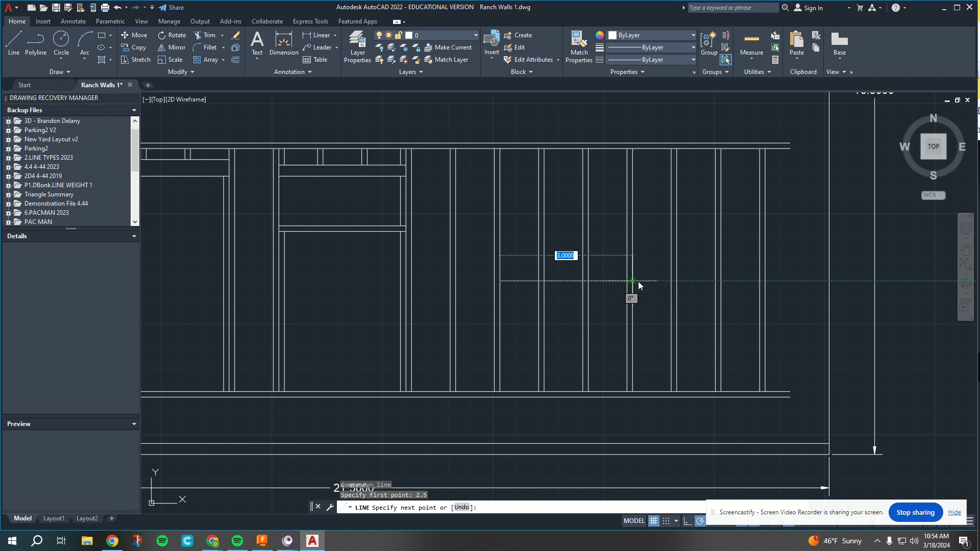
click(713, 284)
key(Escape)
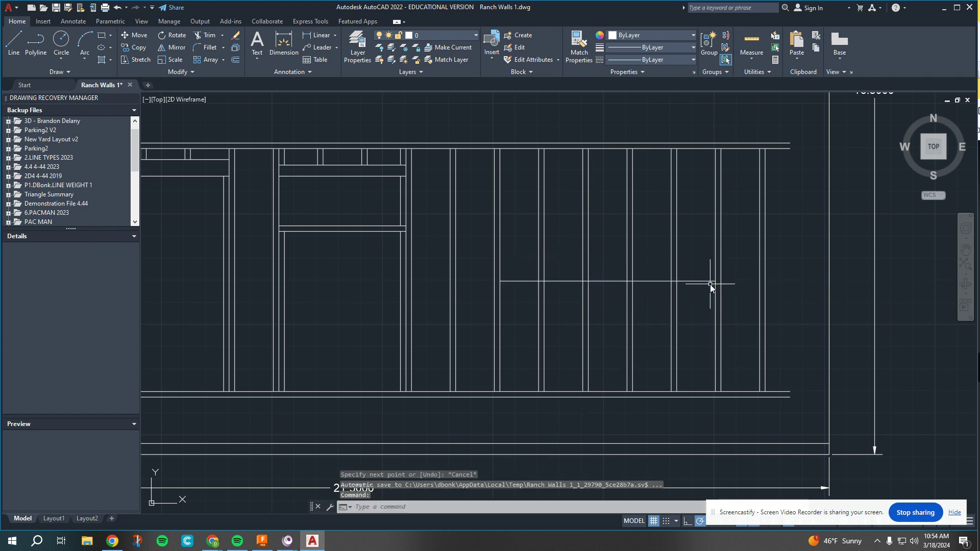
Step: Offset the new horizontal line 1/8 upward to form the second window's sill
click(235, 62)
click(556, 281)
click(556, 280)
click(556, 280)
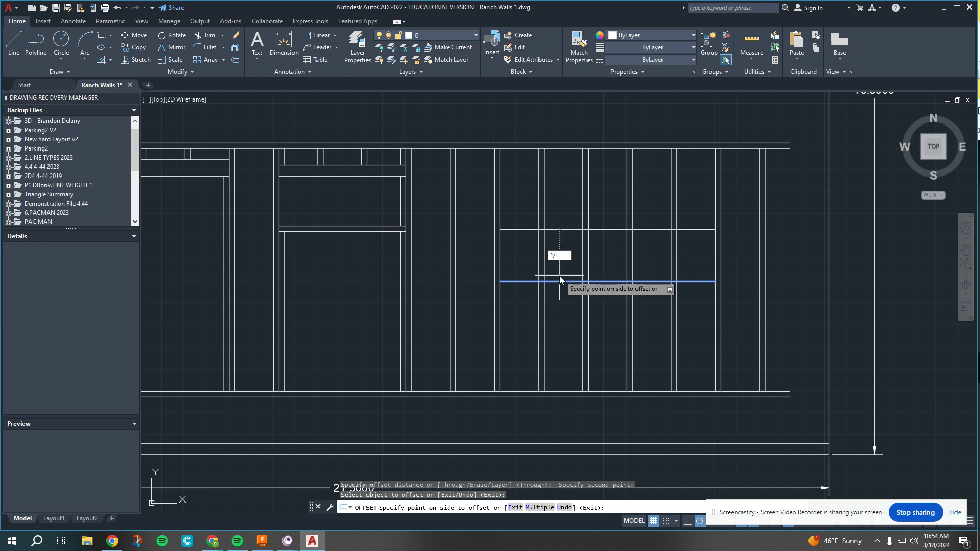
key(Return)
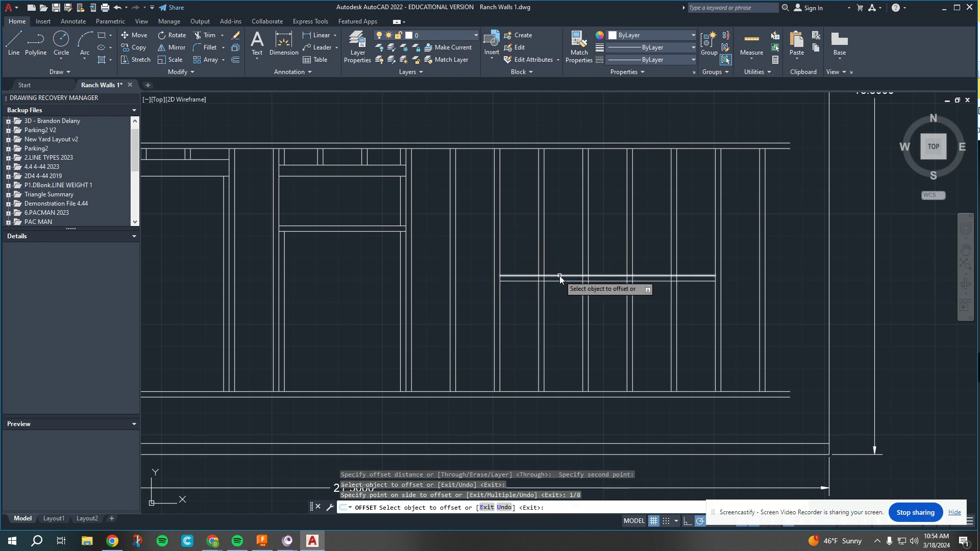
Step: Offset the sill's upper line 2.25 upward and offset the resulting line 3/8 upward to form the second window's header
click(528, 275)
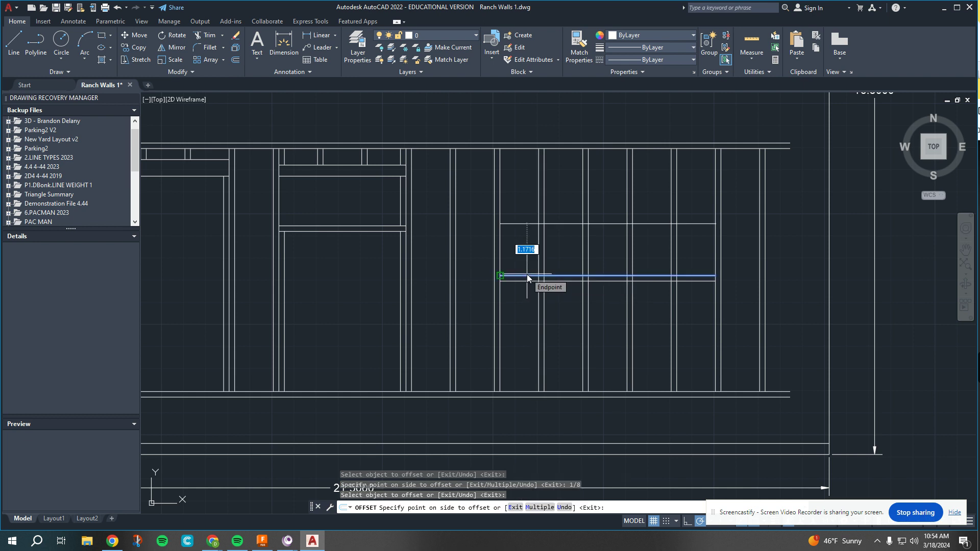
text(2.25)
key(Return)
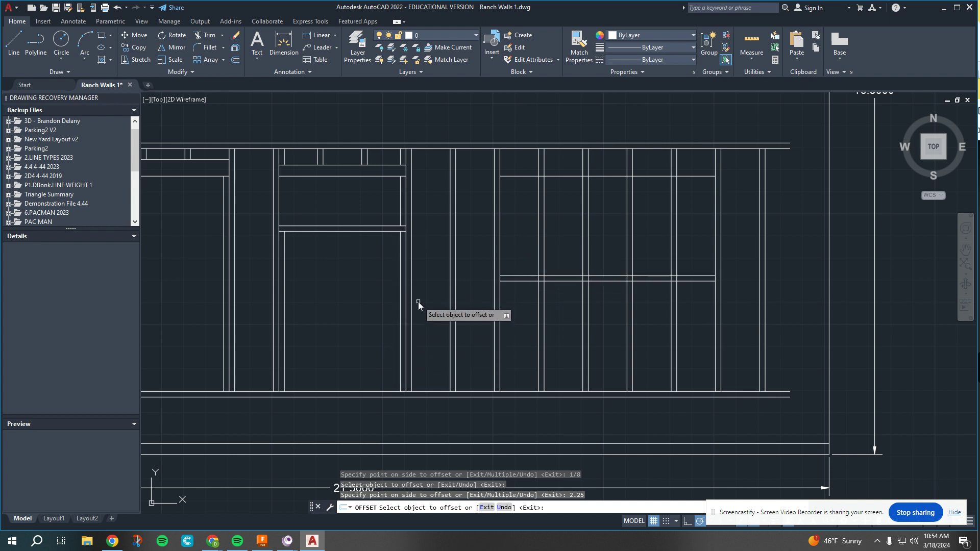
click(513, 177)
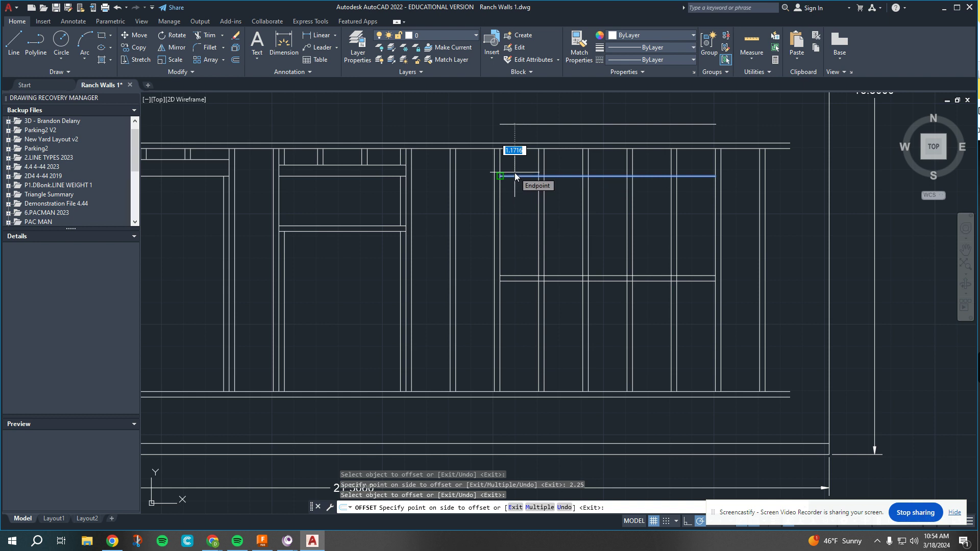
text(3/8)
key(Return)
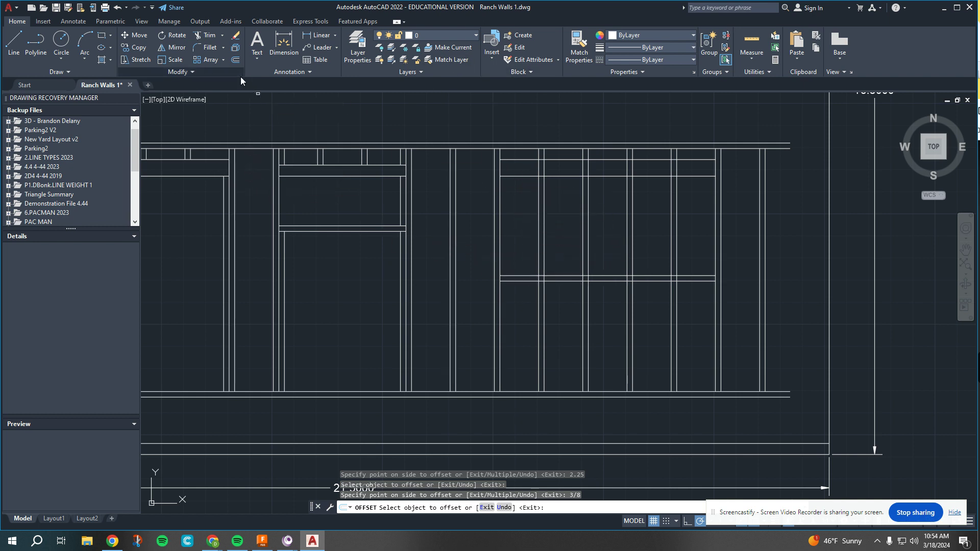
Step: Trim the fifteenth to eighteenth stud lines out of the second window's opening and sill
click(207, 35)
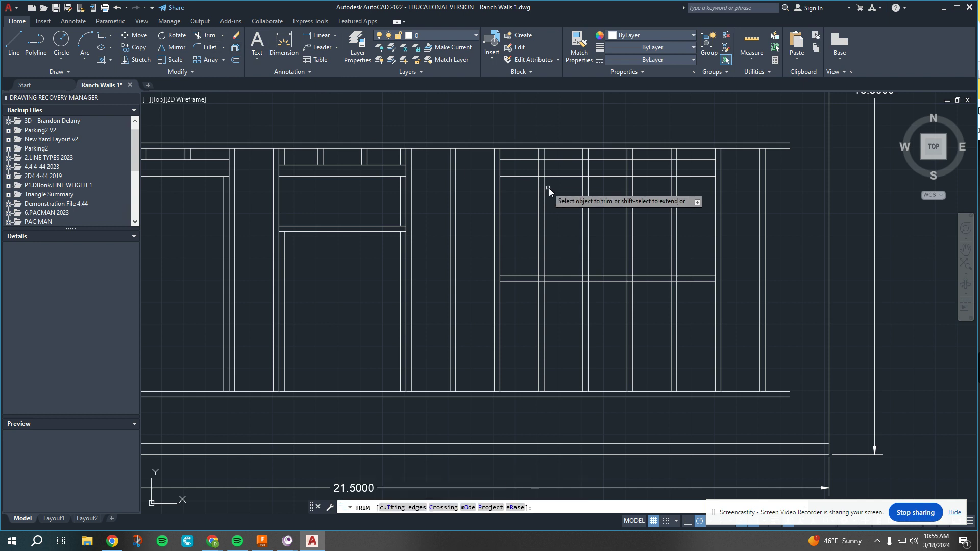
drag(523, 201, 690, 208)
scroll(541, 280, up, 3)
mouse_move(670, 278)
middle_down()
mouse_move(576, 264)
mouse_move(488, 268)
middle_up()
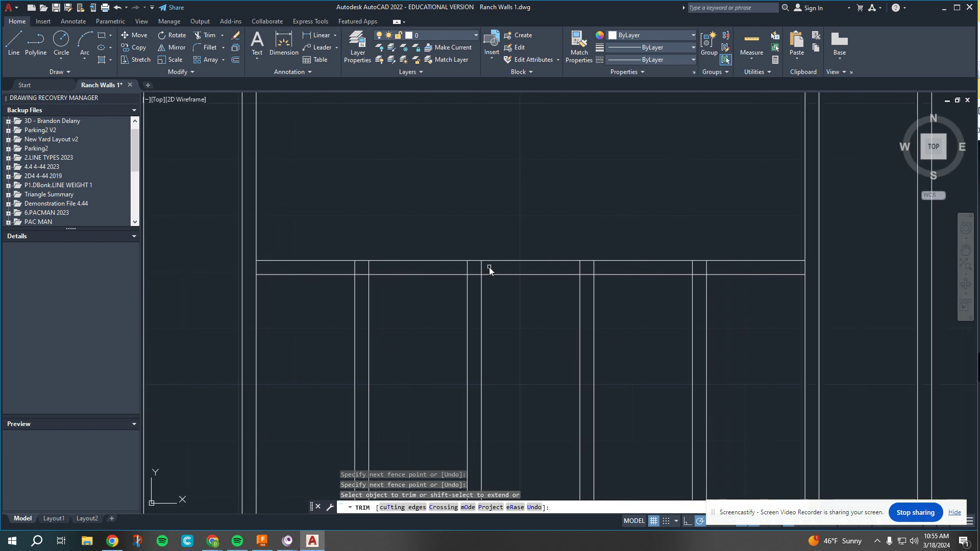
click(343, 266)
drag(397, 268, 492, 266)
drag(575, 268, 610, 267)
drag(680, 268, 710, 267)
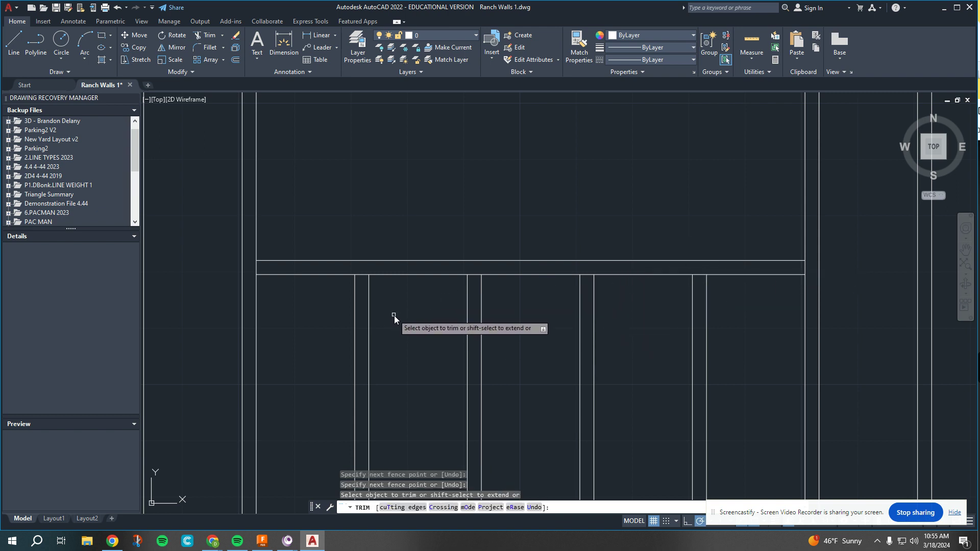
Step: Trim the fifteenth to eighteenth stud lines out of the second window's header, leaving the cripples above it
scroll(404, 308, down, 2)
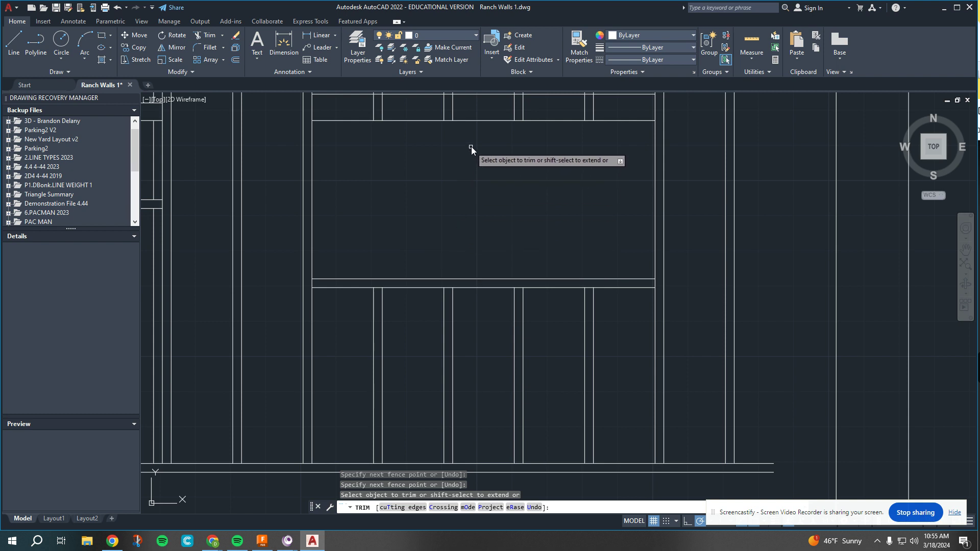
scroll(507, 168, down, 2)
middle_drag(495, 148, 515, 243)
scroll(515, 243, up, 2)
click(423, 215)
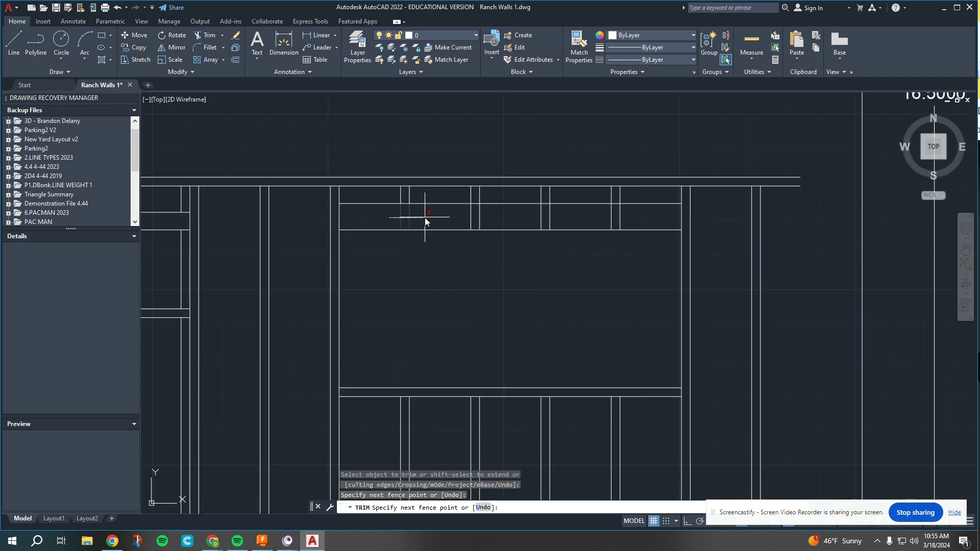
drag(517, 216, 633, 215)
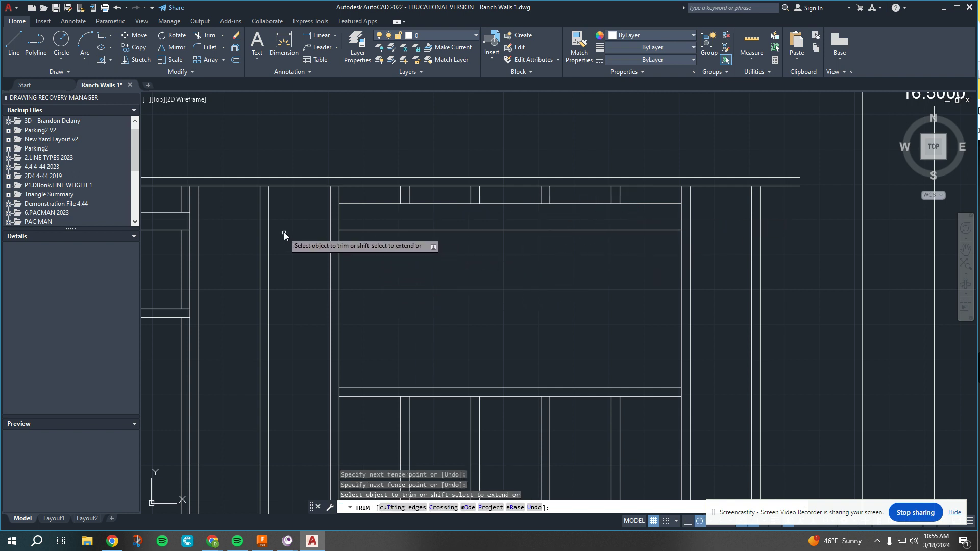
Step: Offset the fourteenth stud's right line 1/8 to the right to form the second window's left trimmer
click(236, 59)
click(340, 269)
click(339, 267)
click(339, 266)
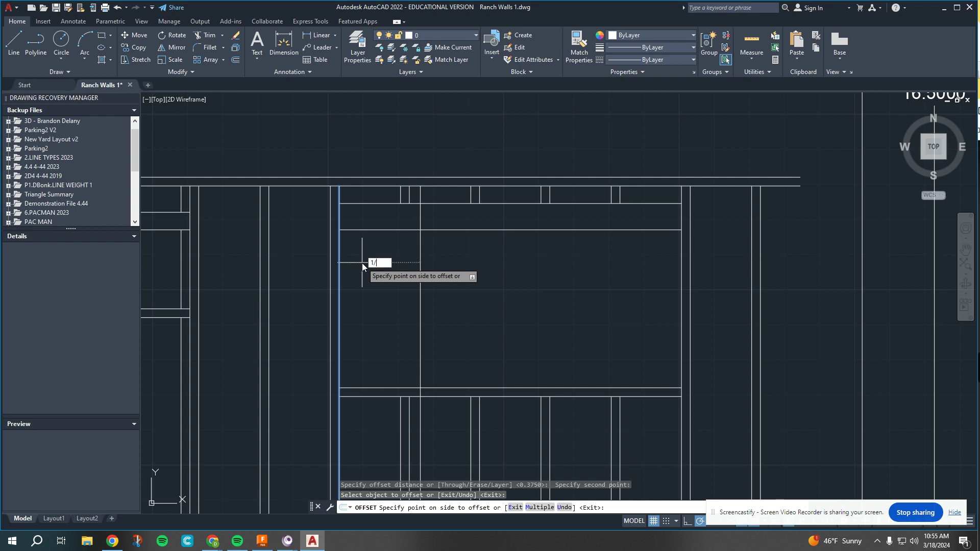
key(Return)
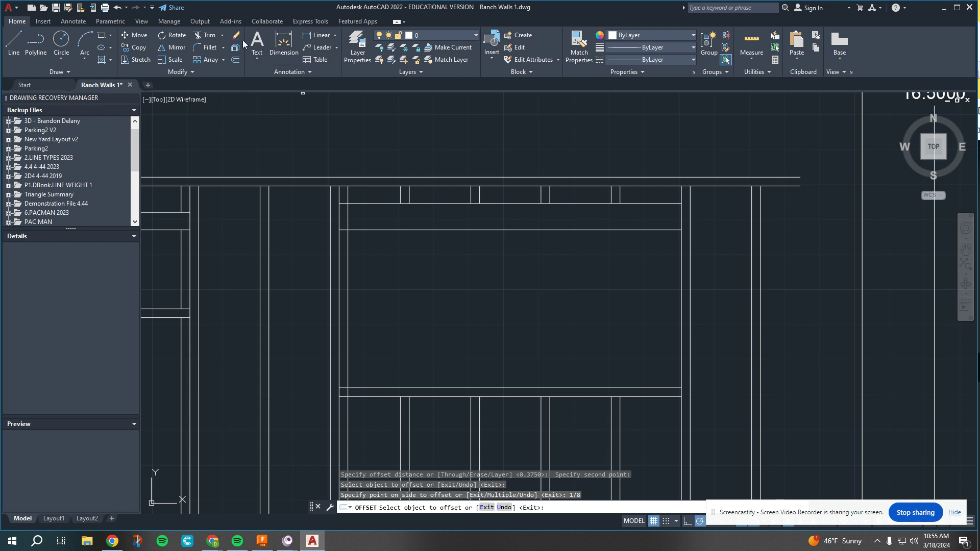
Step: Trim the second window's left trimmer line where it crosses the header and the sill
click(207, 35)
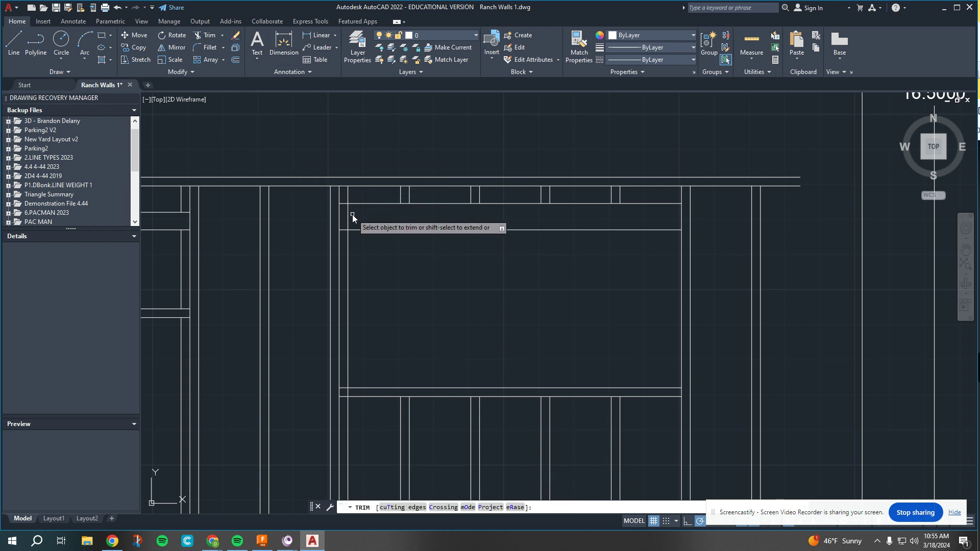
click(348, 215)
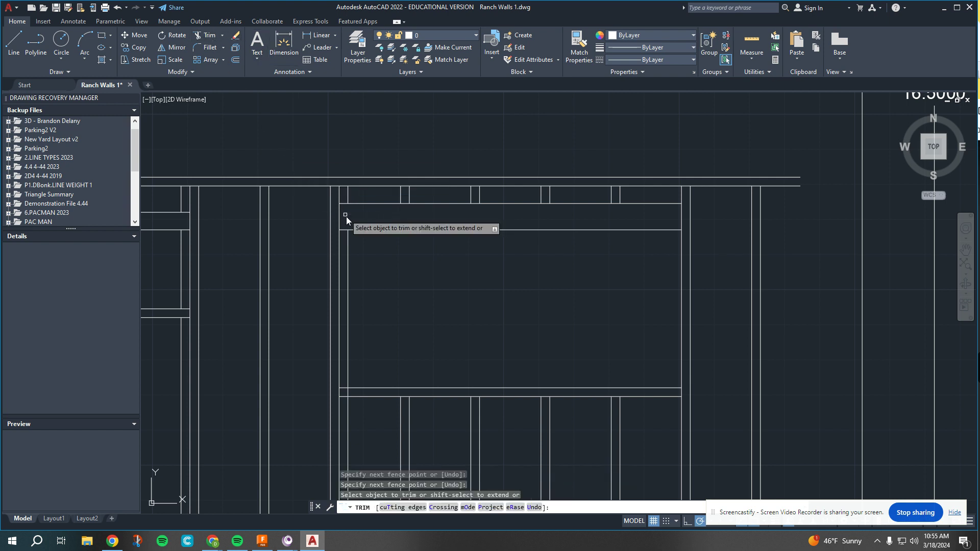
click(351, 397)
key(Return)
Step: Offset the nineteenth stud's left line 1/8 to the left to form the second window's right trimmer
mouse_move(475, 333)
middle_down()
mouse_move(434, 287)
mouse_move(354, 305)
middle_up()
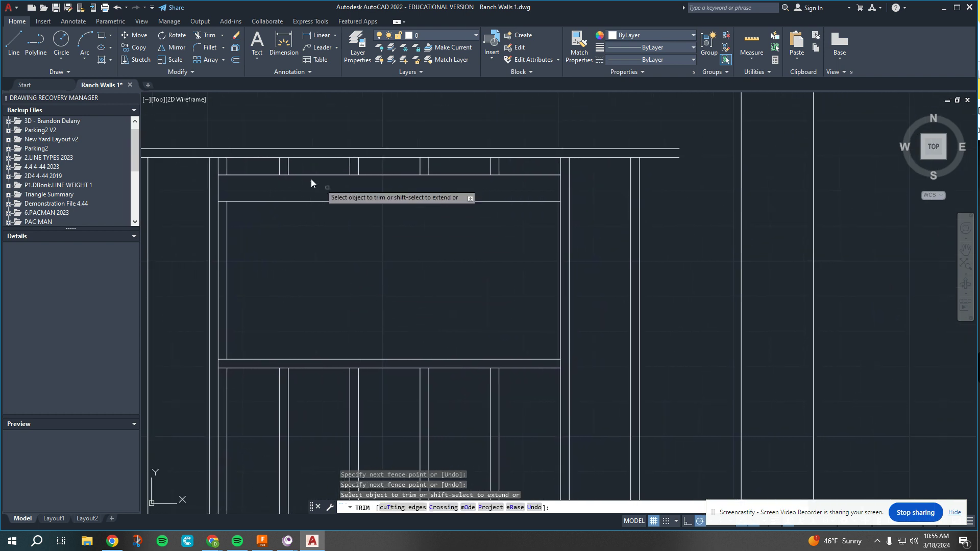
click(236, 60)
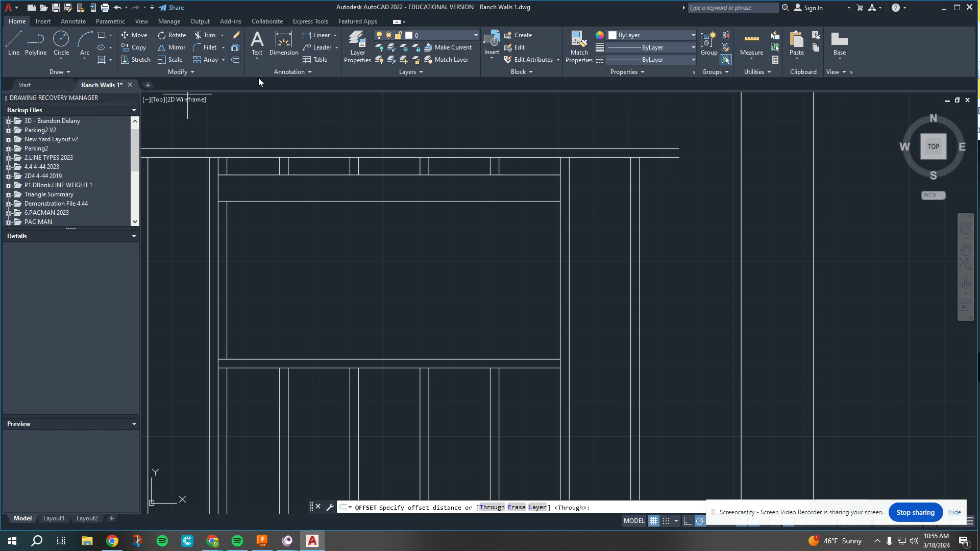
click(553, 252)
click(553, 252)
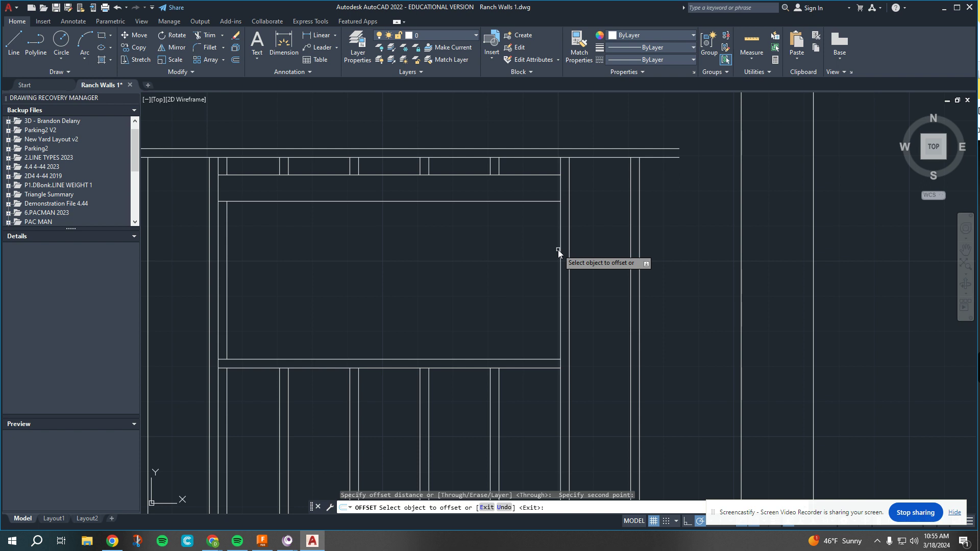
click(559, 249)
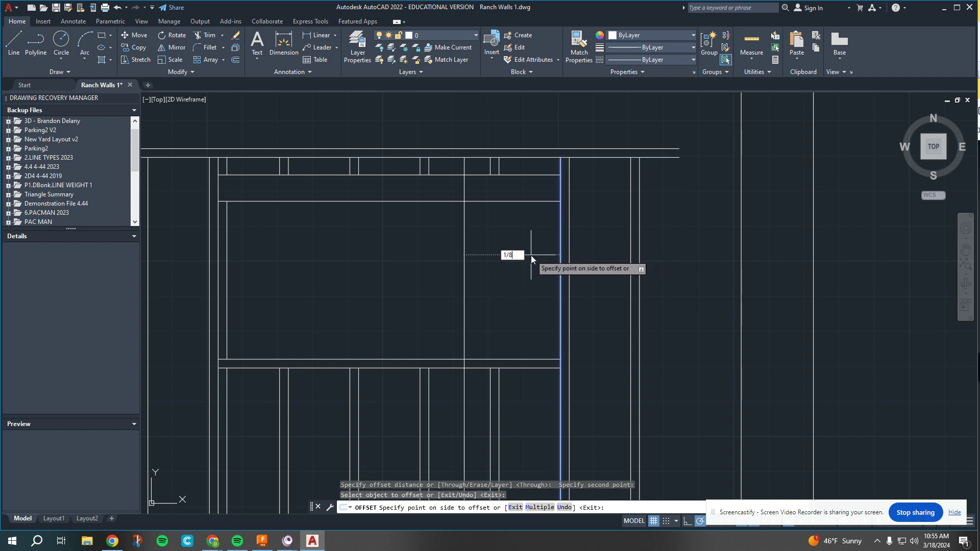
key(Return)
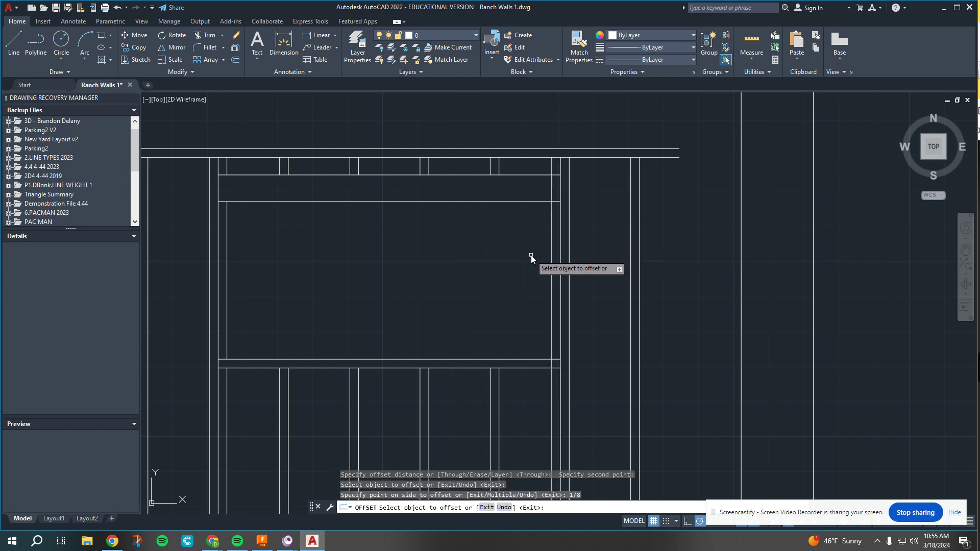
Step: Trim the second window's right trimmer line where it crosses the header and the sill
click(212, 40)
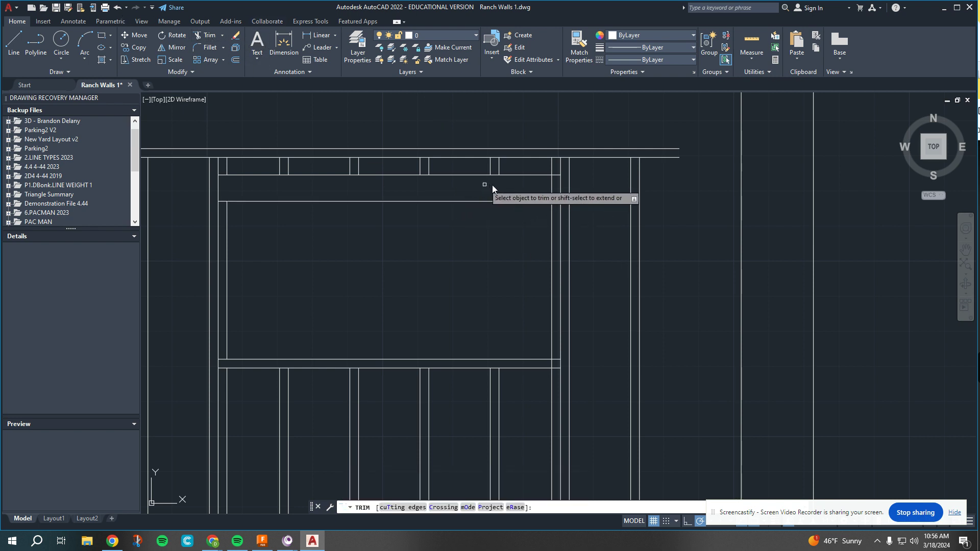
click(547, 189)
click(555, 189)
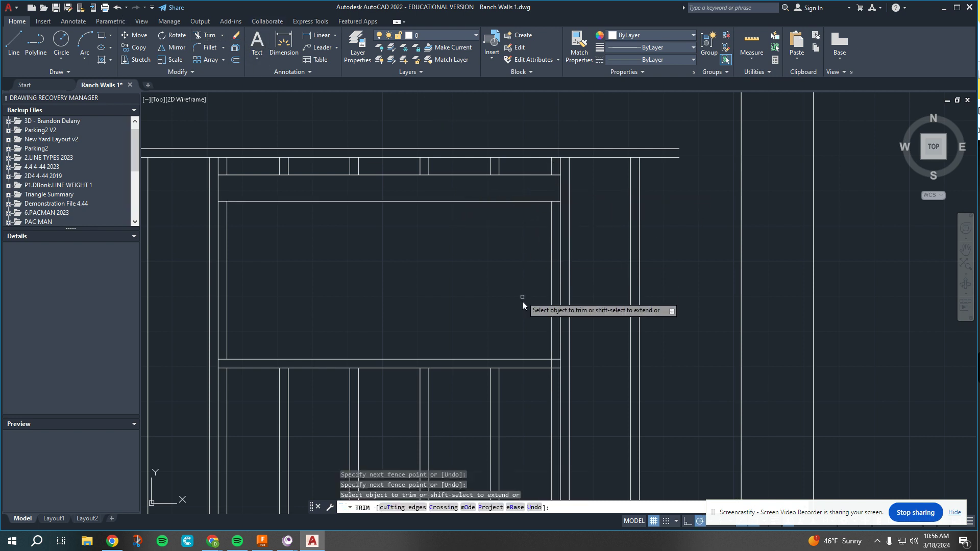
click(547, 363)
click(554, 363)
key(Return)
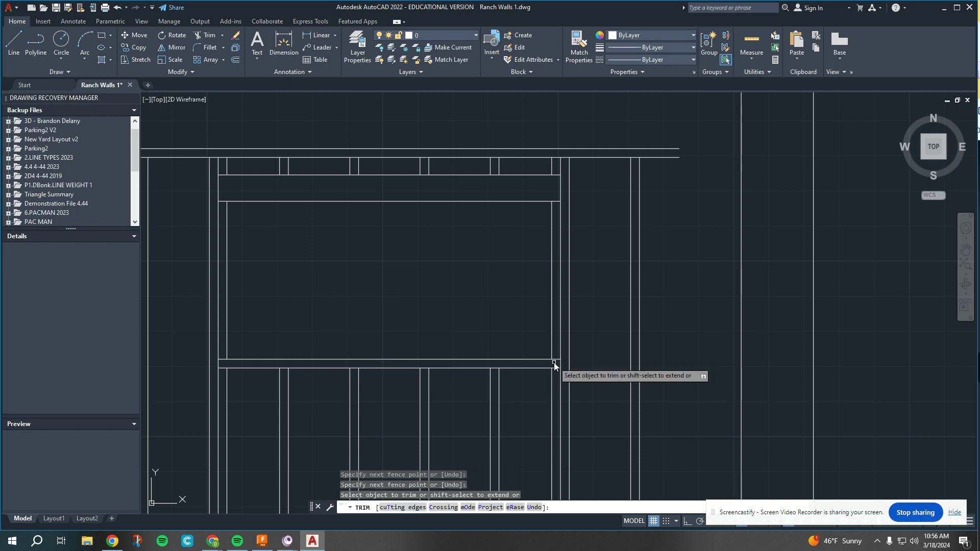
Step: Switch to the reference PDF in Chrome, examine the channel with 2x4 blocks in Wall 1b, and return to the AutoCAD drawing
scroll(471, 351, down, 3)
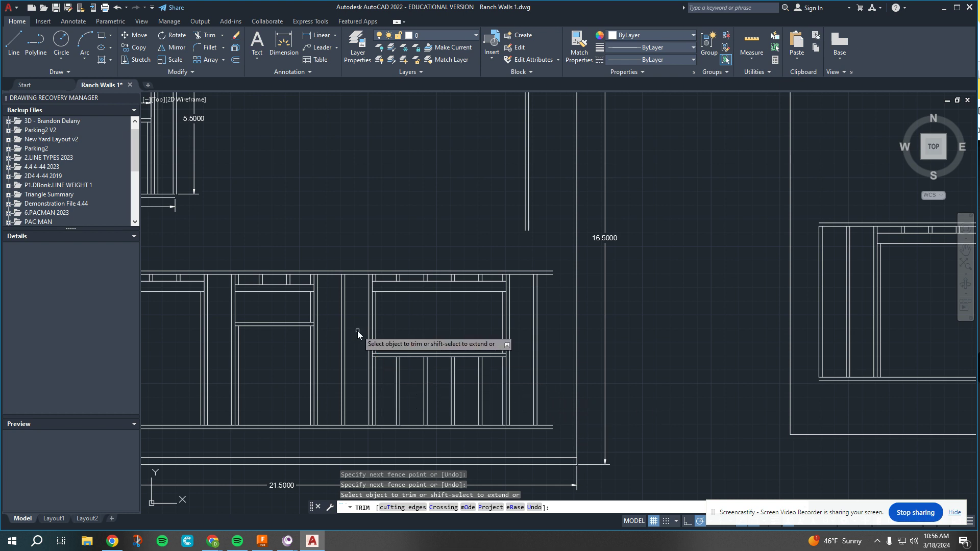
scroll(505, 331, down, 2)
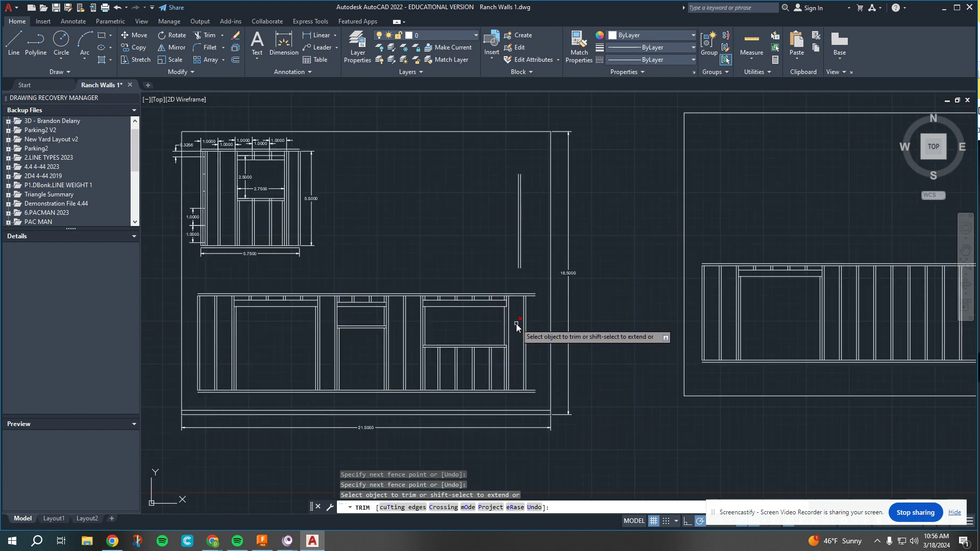
scroll(380, 384, up, 2)
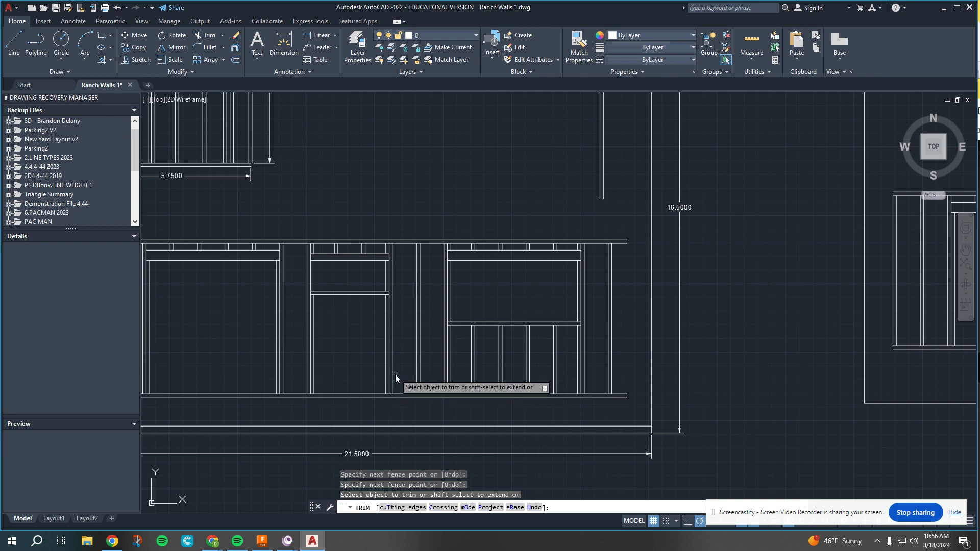
scroll(395, 375, down, 2)
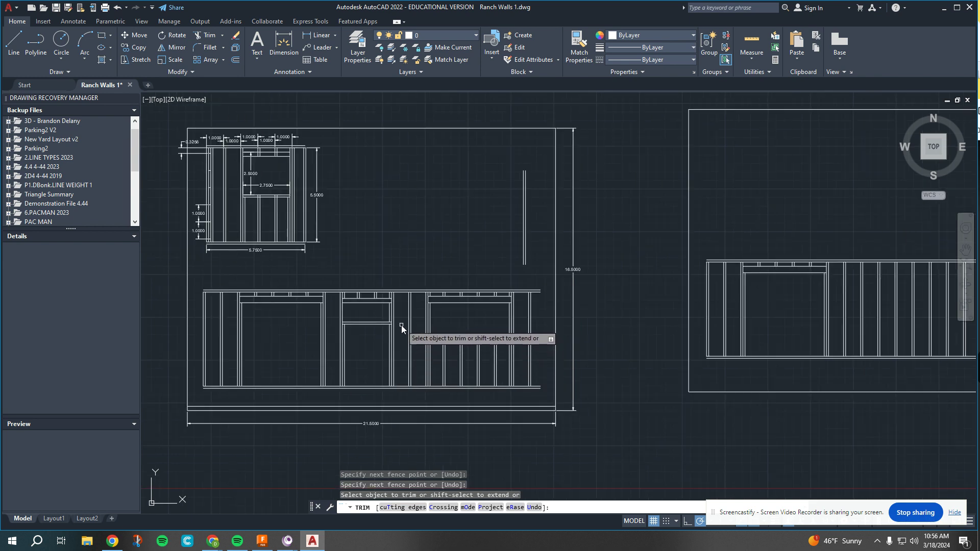
click(212, 541)
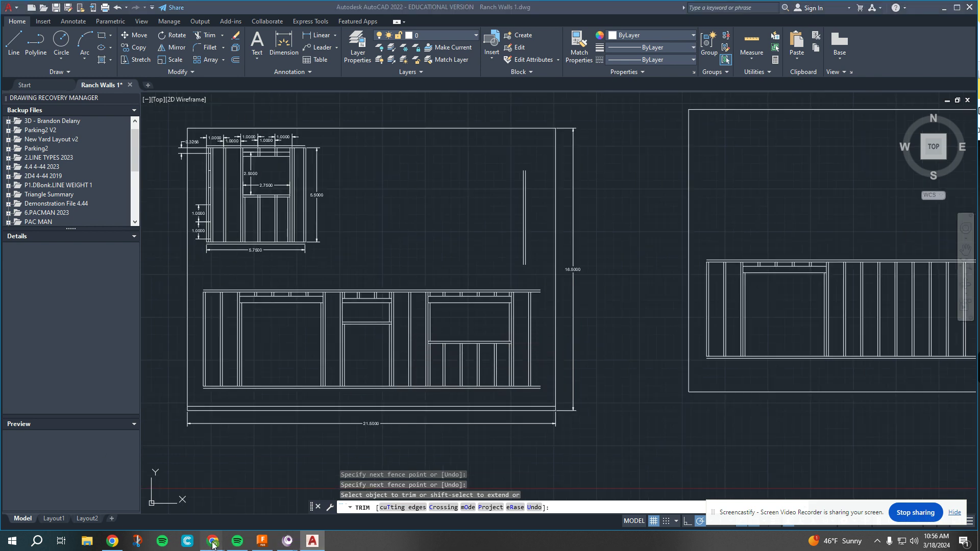
click(219, 508)
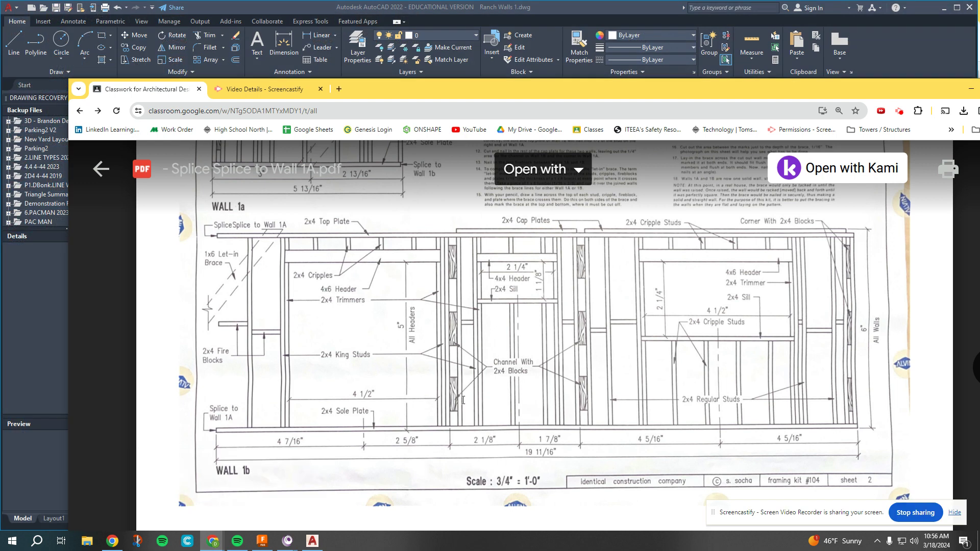
scroll(445, 411, up, 3)
scroll(449, 418, down, 3)
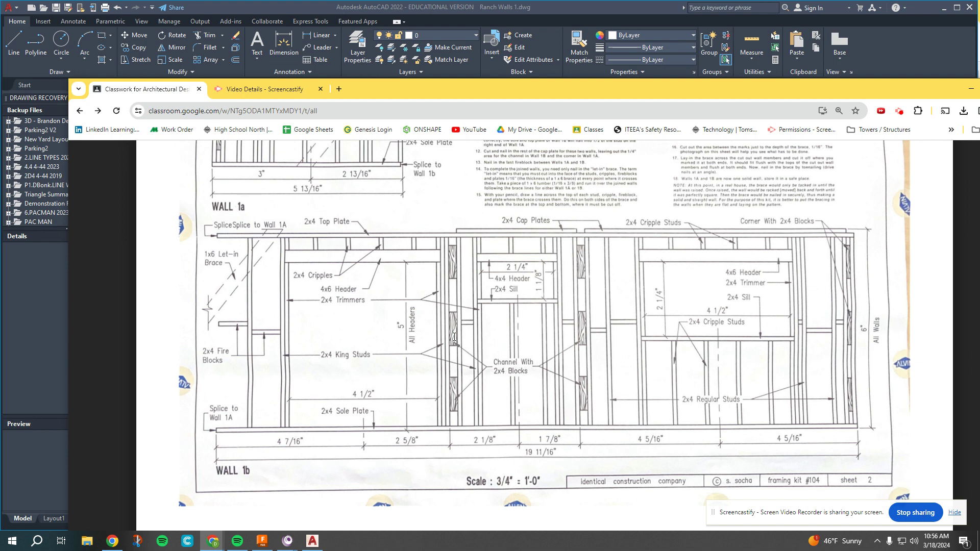
click(312, 541)
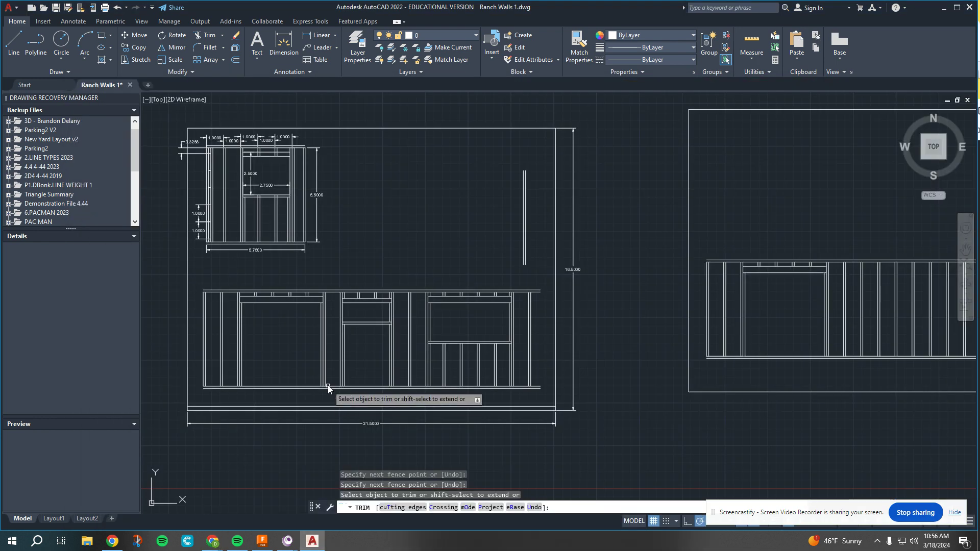
Step: Offset the right line of the first opening's right king stud 1/8 to the right to form the channel's left stud
scroll(326, 360, up, 6)
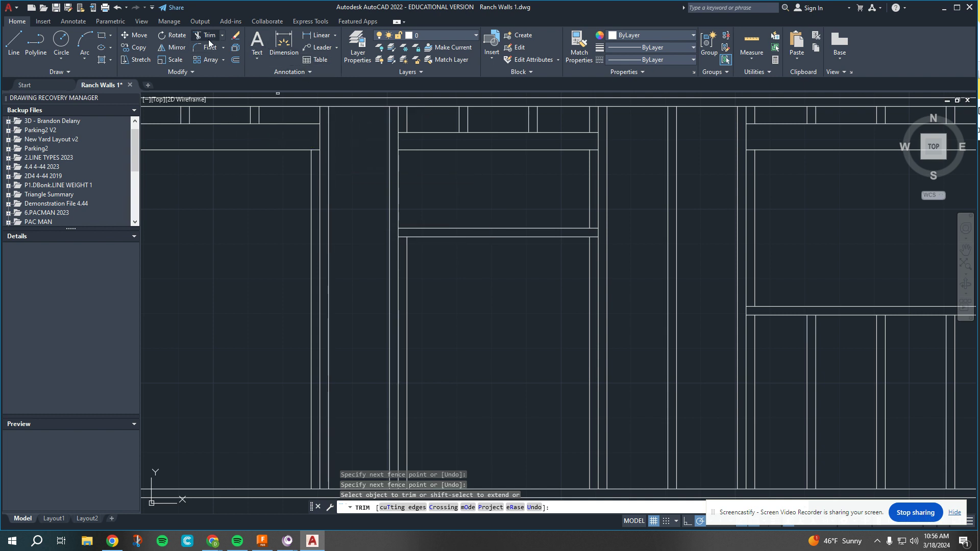
click(235, 60)
click(330, 148)
click(327, 146)
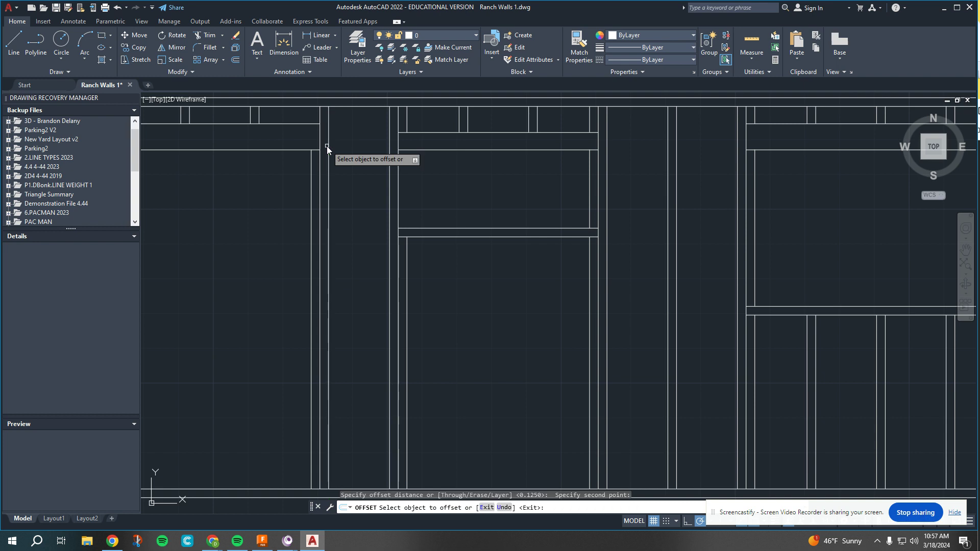
click(327, 146)
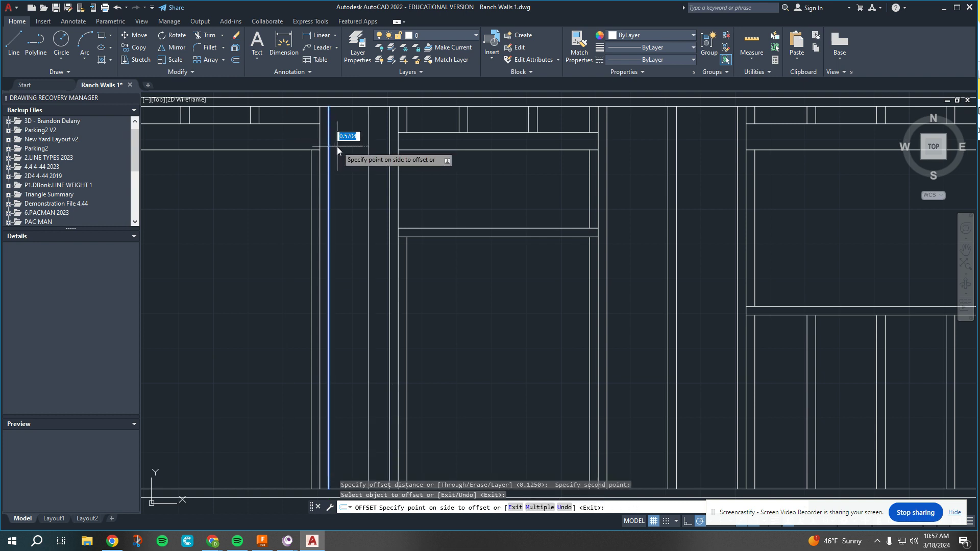
text(1/8)
key(Return)
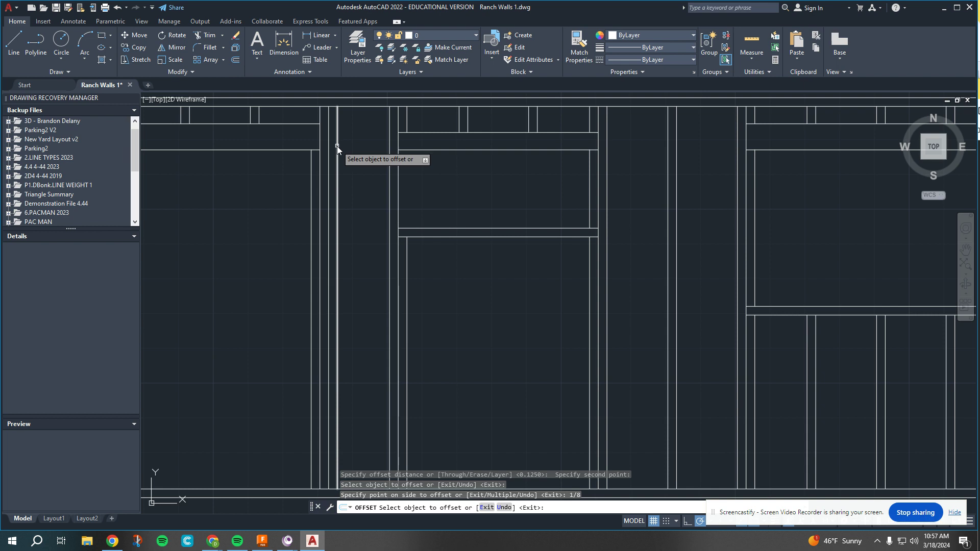
Step: Offset the channel's left stud line 1/4 to the right for the block gap, and that new line 1/8 right for the right stud
click(337, 146)
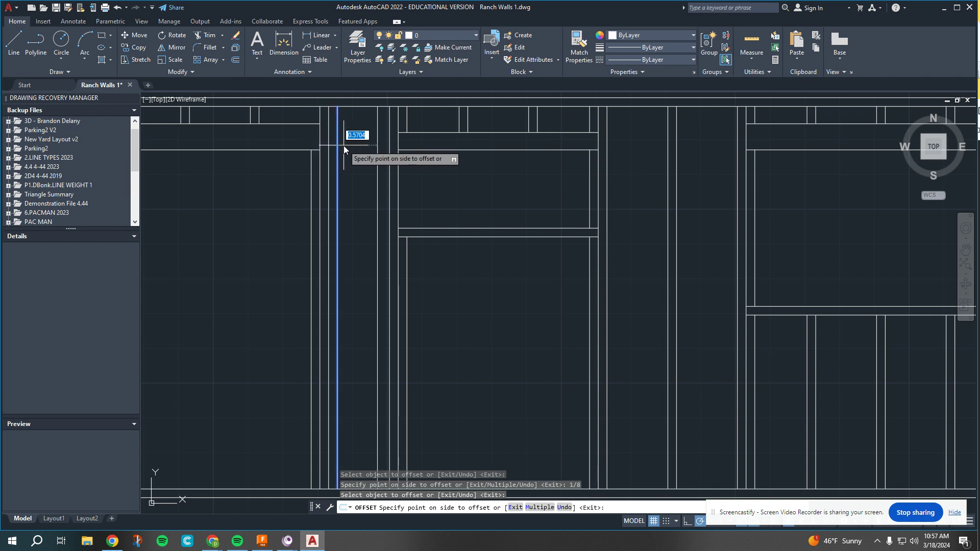
text(1/4)
key(Return)
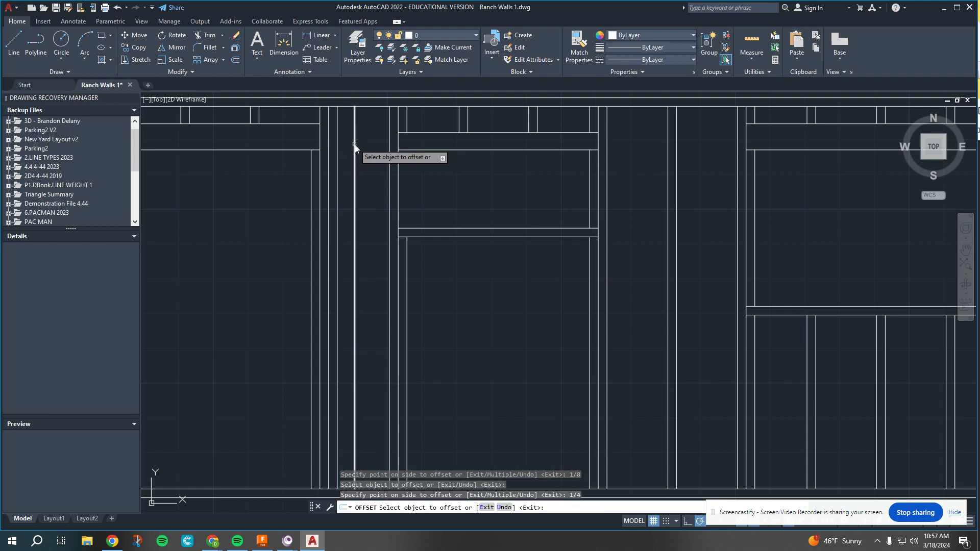
click(354, 144)
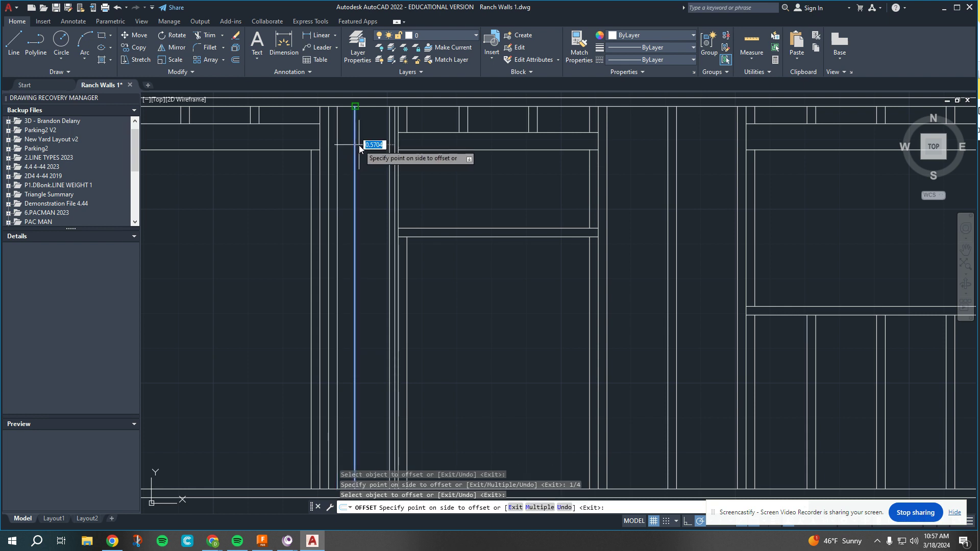
text(1/8)
key(Return)
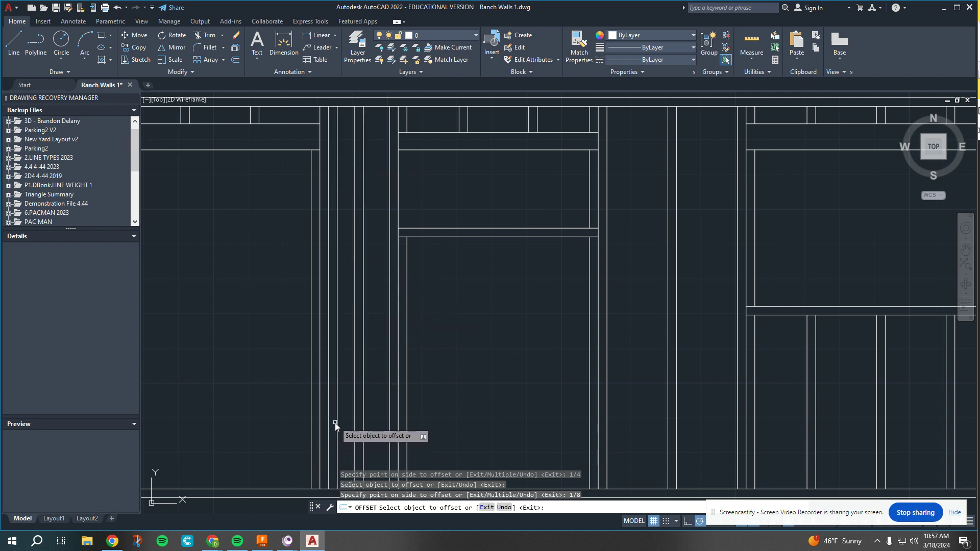
Step: Draw a horizontal line across the 1/4 channel gap, 3/8 above the sole plate, as the lowest block edge
middle_drag(345, 411, 341, 304)
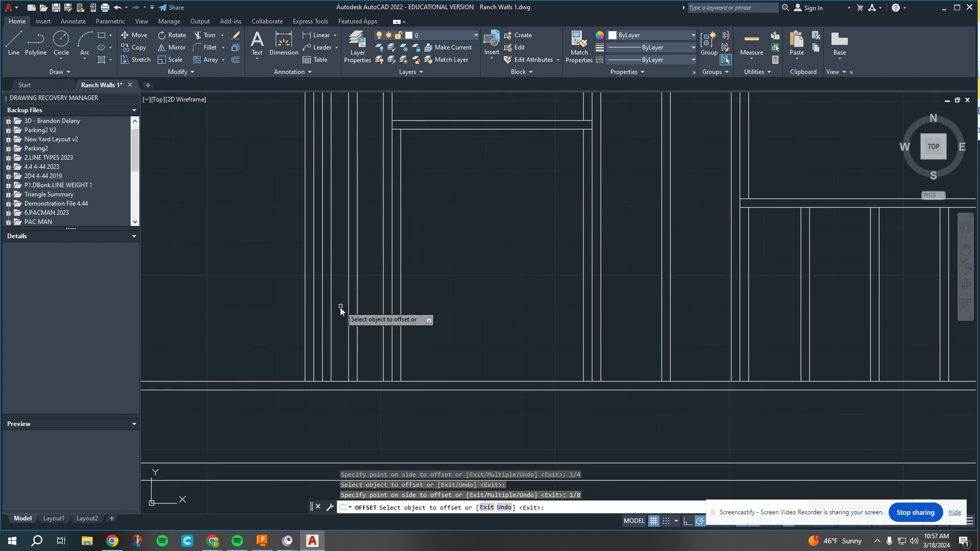
click(11, 49)
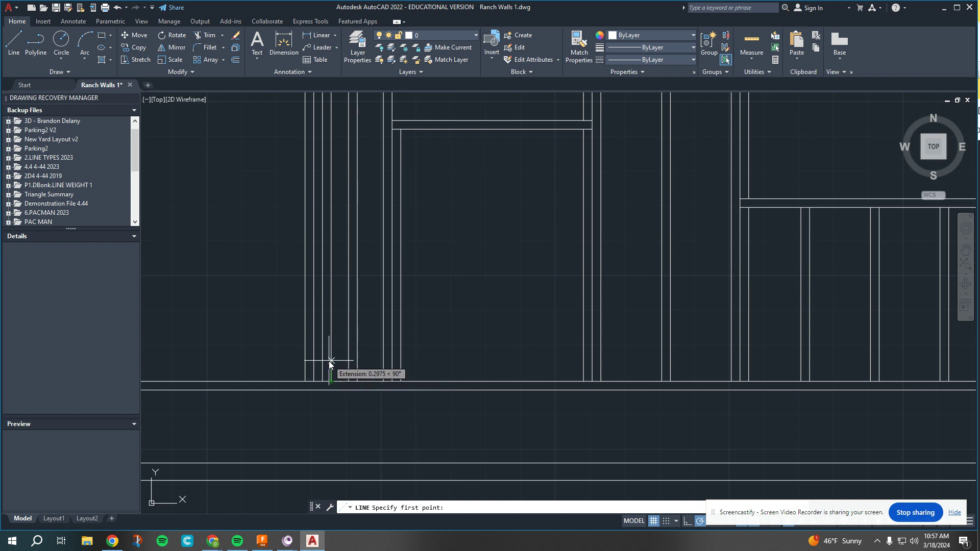
text(3/8)
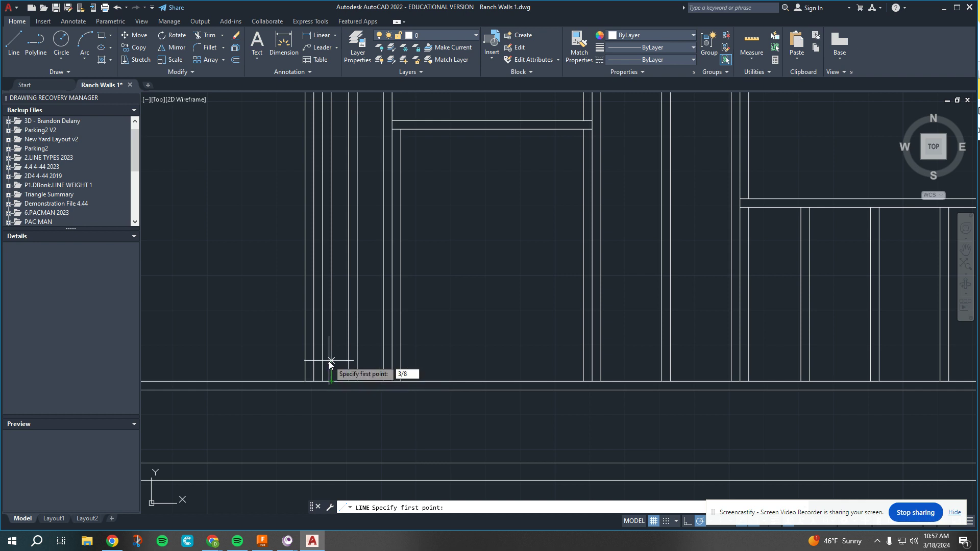
key(Return)
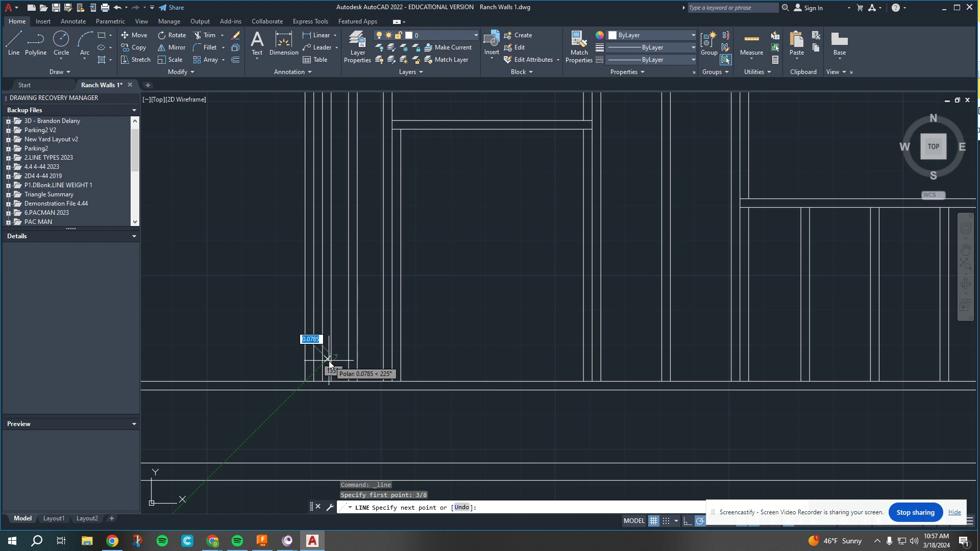
click(349, 355)
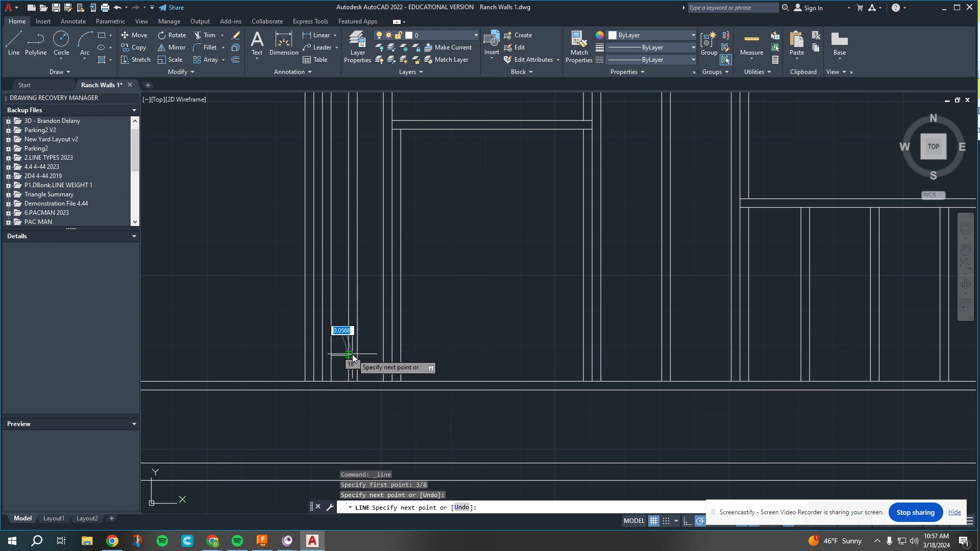
key(Escape)
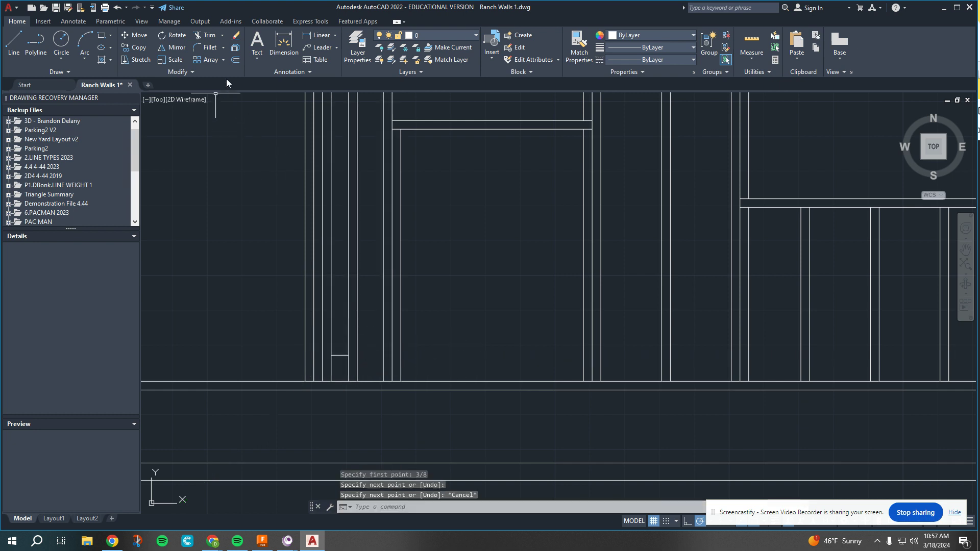
click(234, 60)
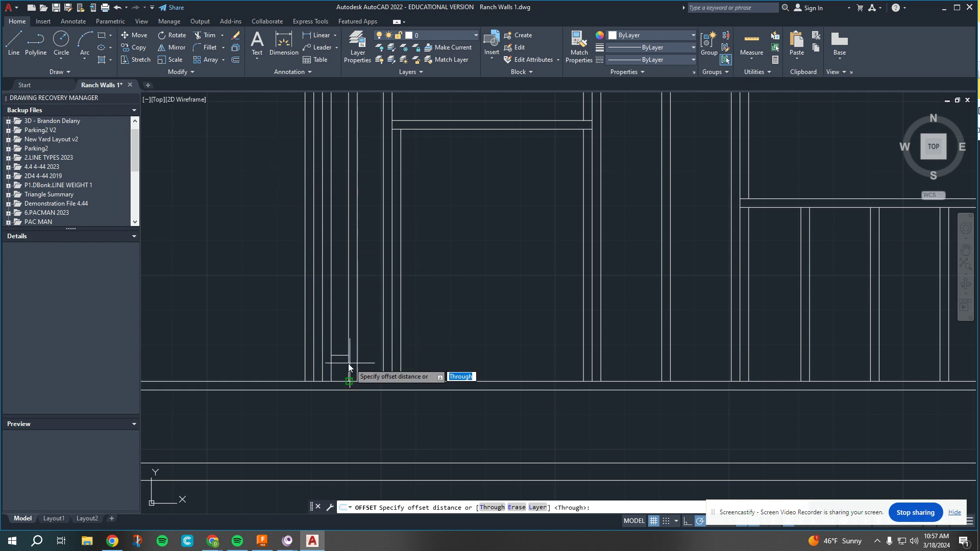
click(339, 353)
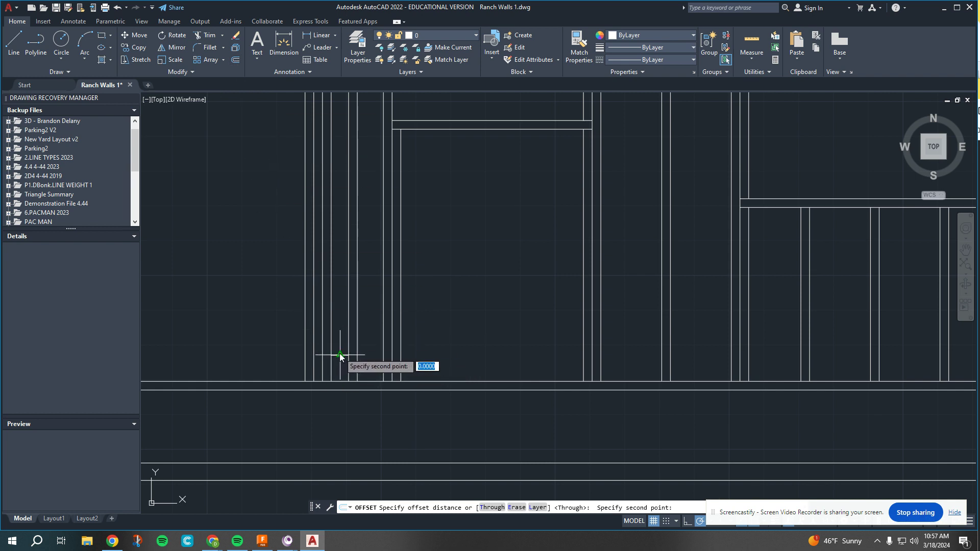
click(340, 353)
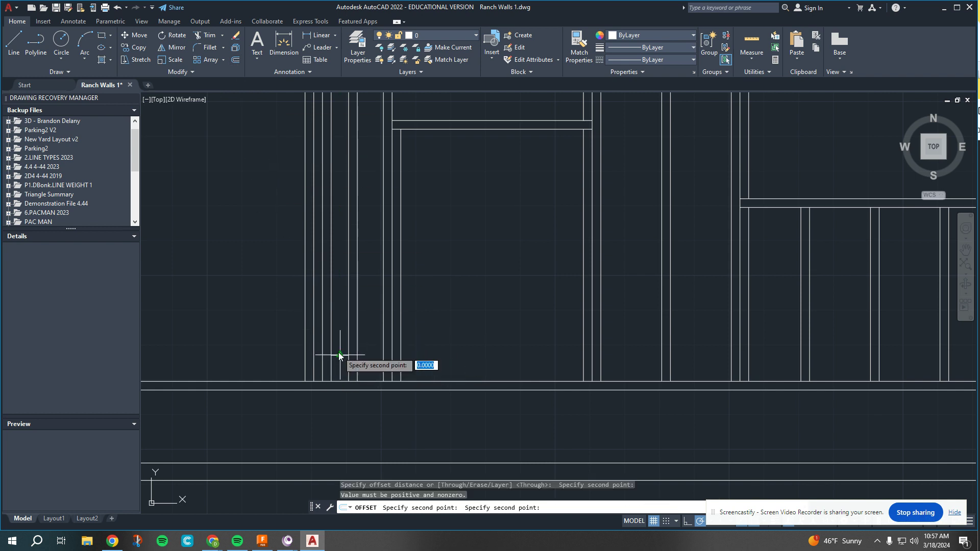
click(338, 352)
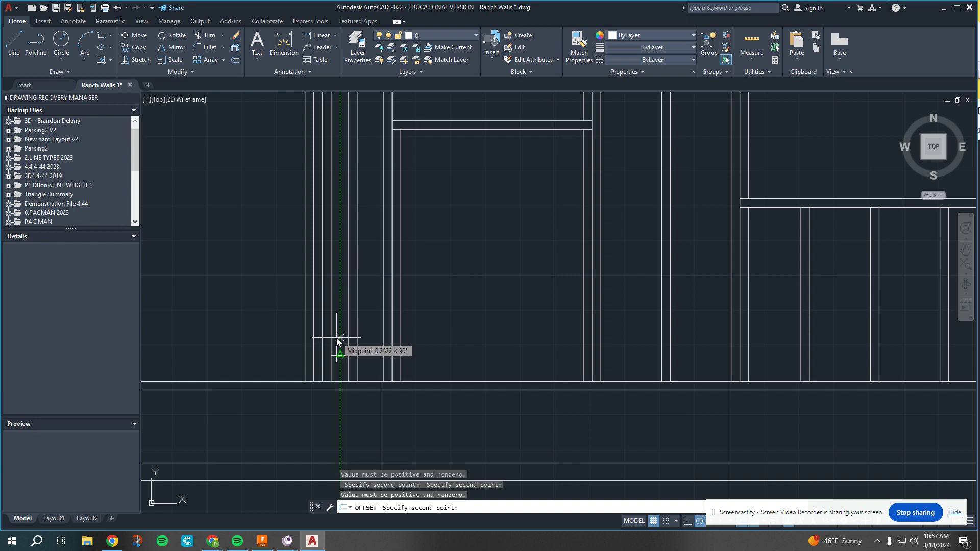
text(1)
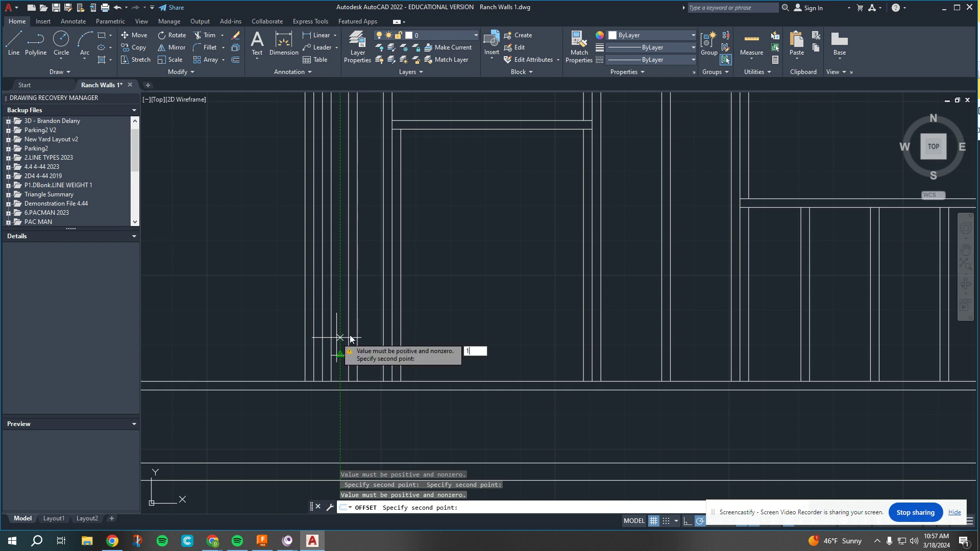
key(Escape)
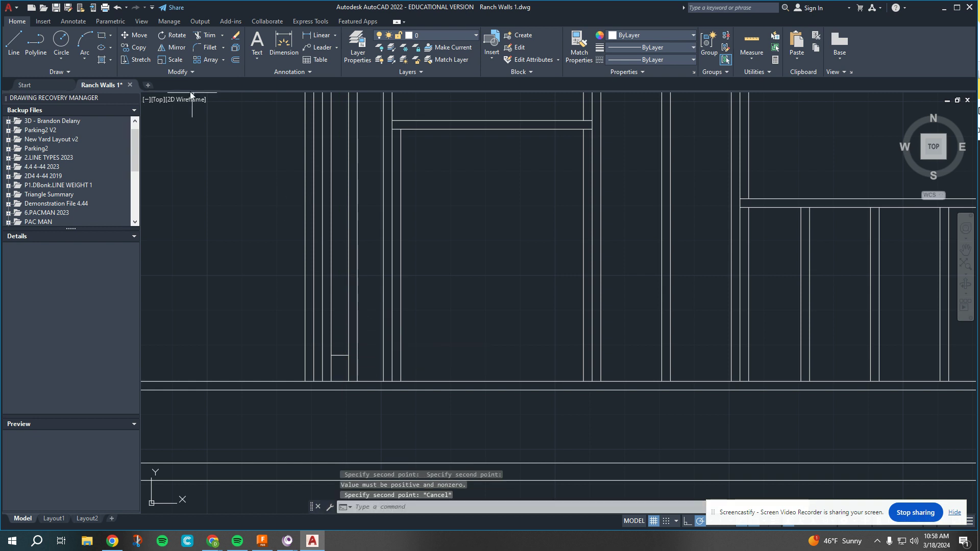
Step: Offset the lowest block edge 1 upward inside the channel to form the top of the first 2x4 block
click(236, 59)
scroll(353, 362, up, 4)
click(351, 311)
click(349, 311)
click(347, 310)
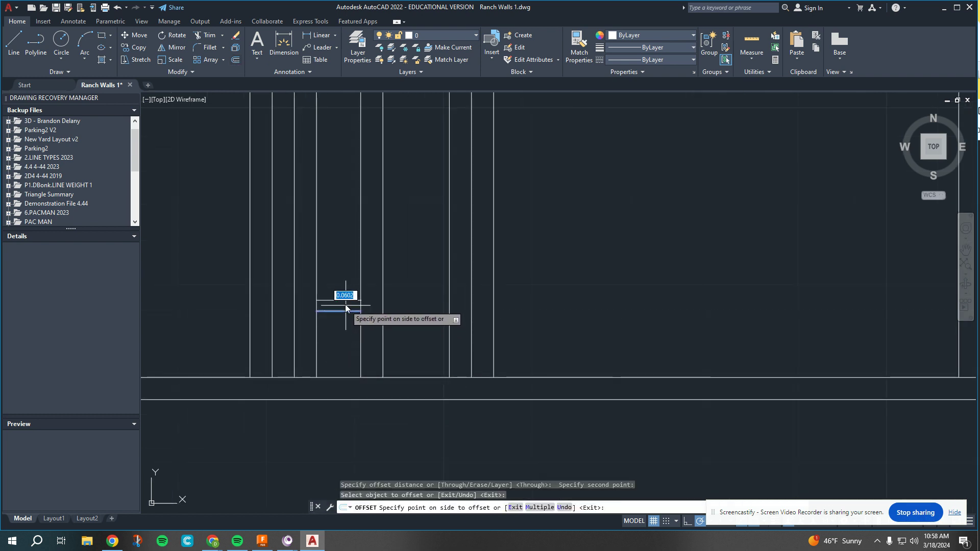
text(1)
key(Return)
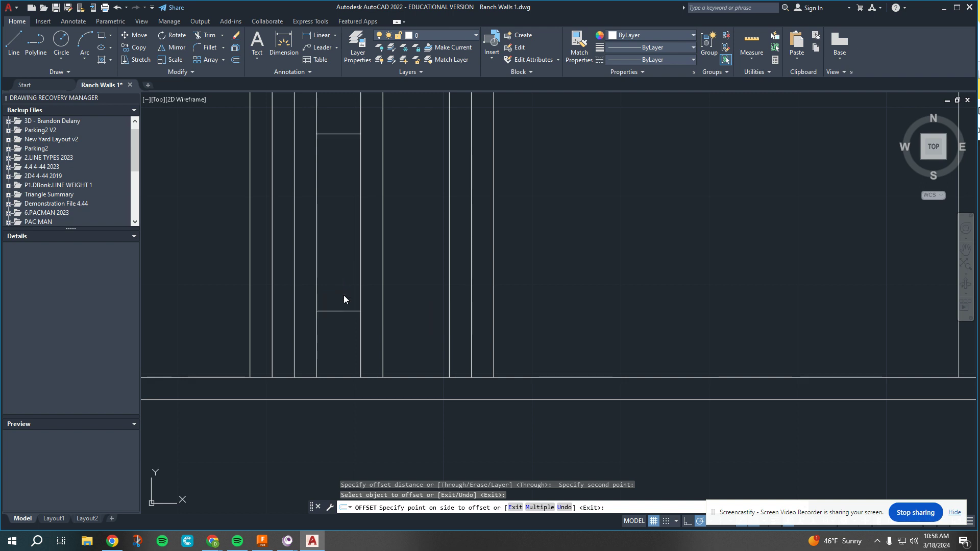
Step: Offset the first 2x4 block's top edge 1 upward in the channel, and that new edge another 1 upward
middle_drag(333, 198, 320, 377)
click(323, 344)
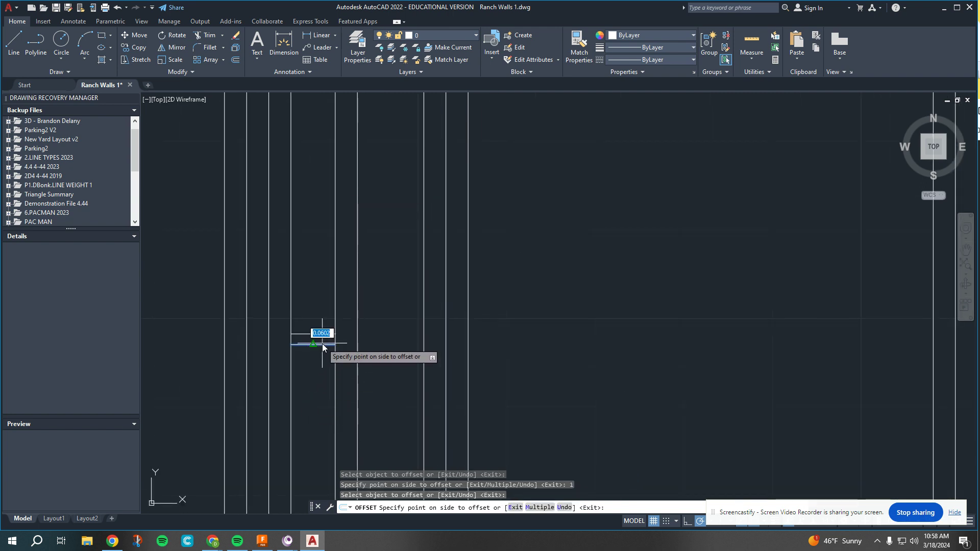
text(1)
key(Return)
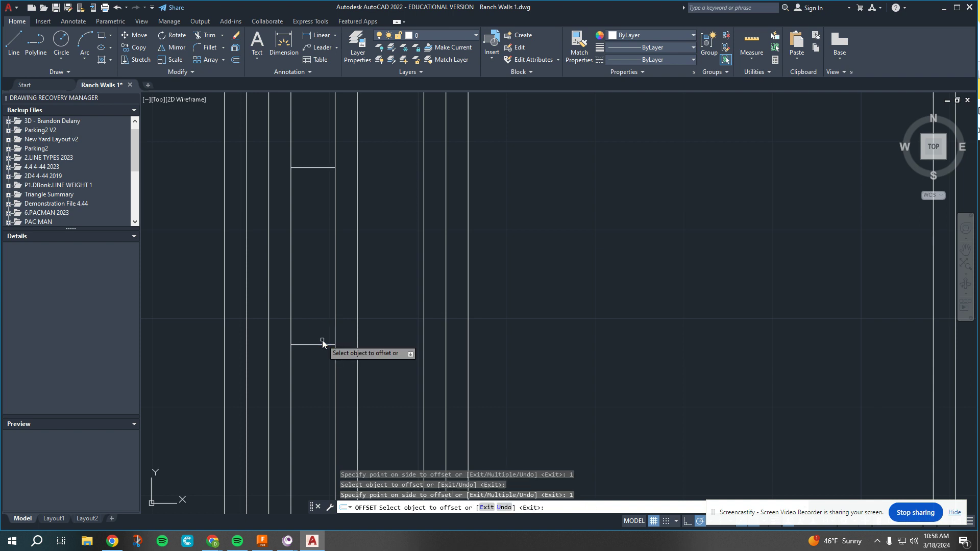
middle_drag(340, 180, 309, 307)
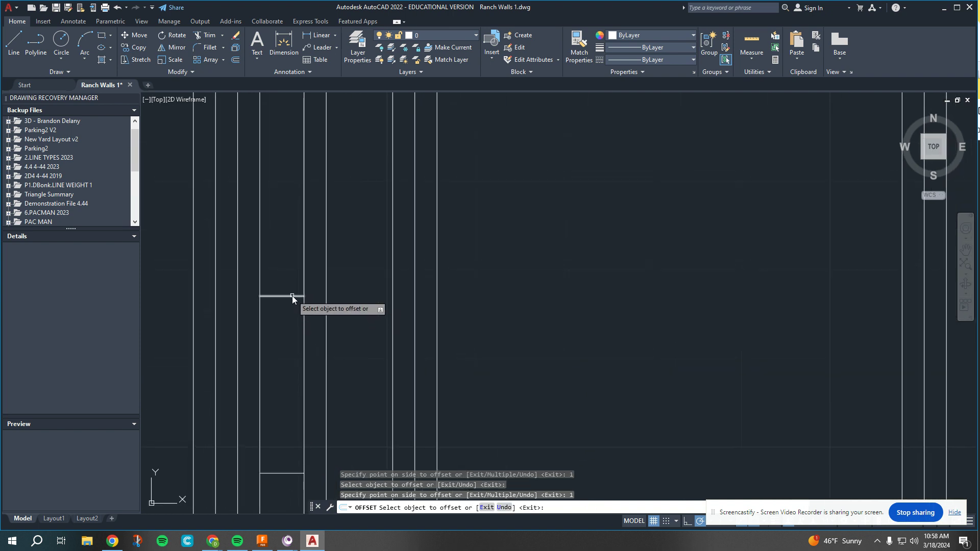
click(292, 295)
text(1)
key(Return)
Step: Add two more block edges in the channel, each offset 1 above the previous one, up to just below the top plate
mouse_move(322, 227)
middle_down()
mouse_move(269, 372)
mouse_move(296, 470)
middle_up()
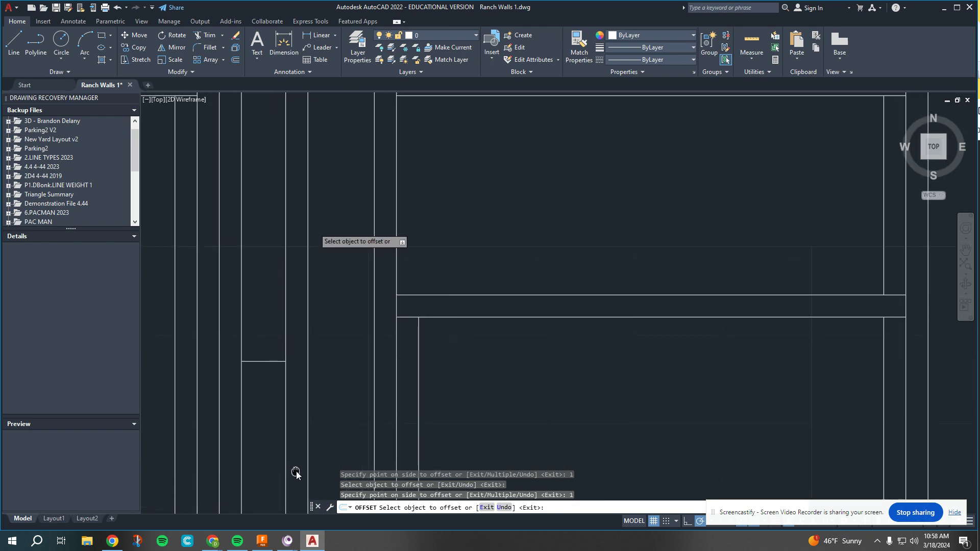
click(261, 365)
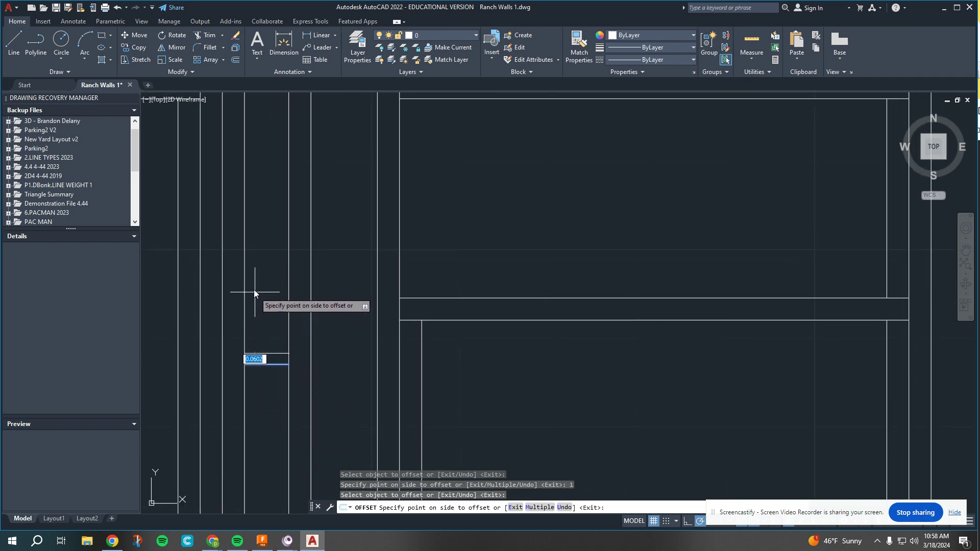
click(253, 287)
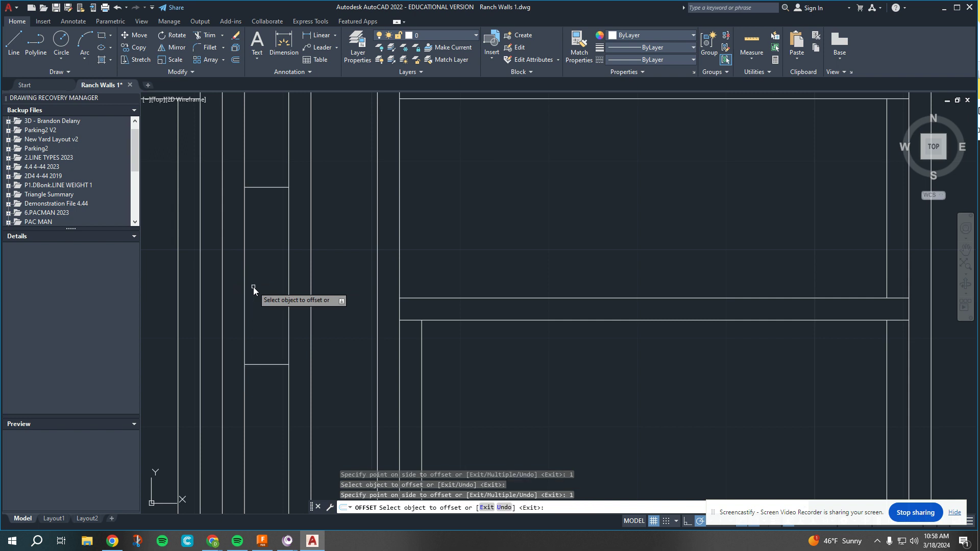
scroll(282, 265, down, 3)
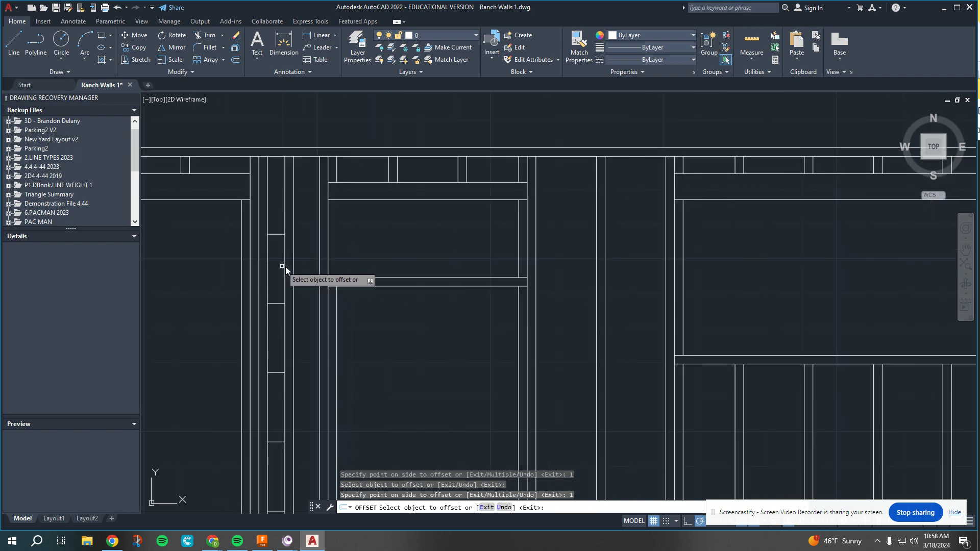
click(276, 234)
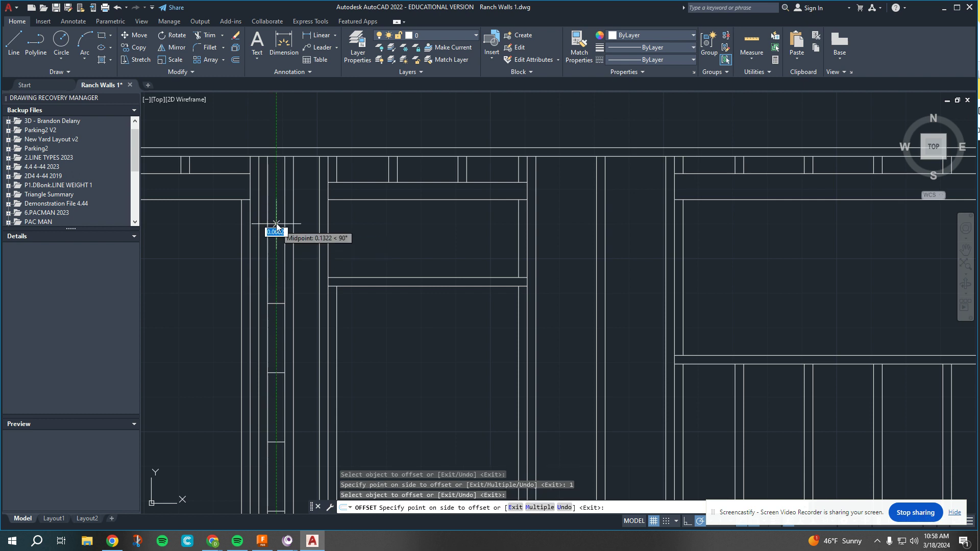
click(275, 209)
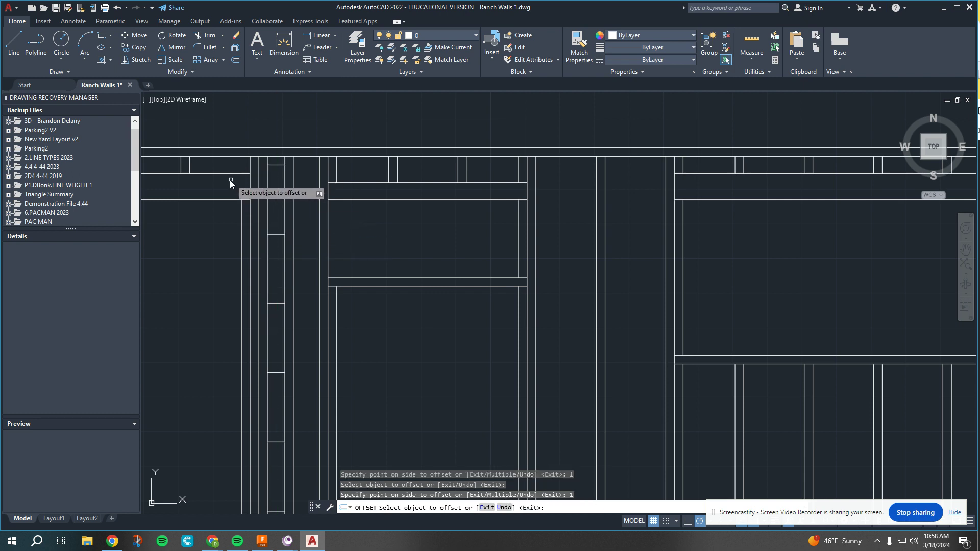
Step: Hatch the top, middle and bottom 2x4 blocks of the channel with the ANSI31 pattern
click(103, 60)
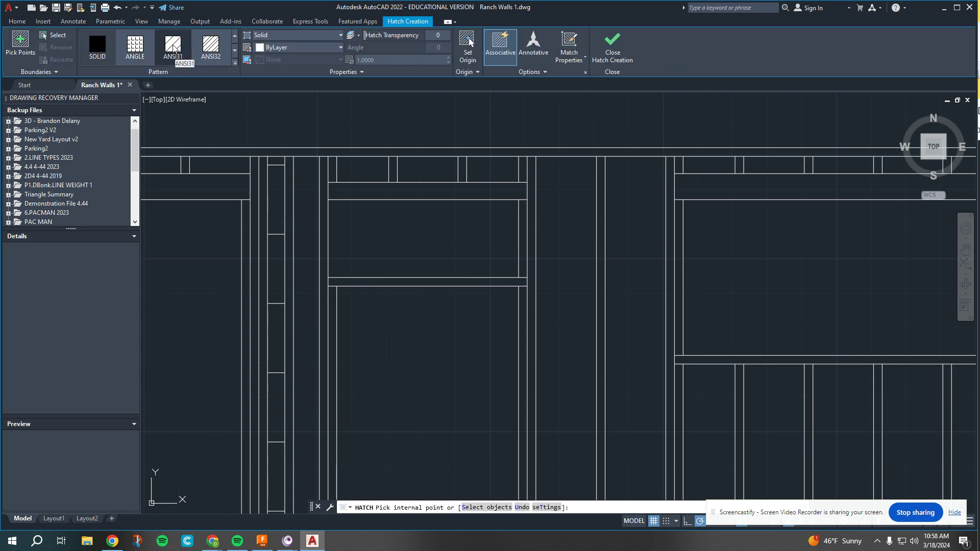
click(174, 48)
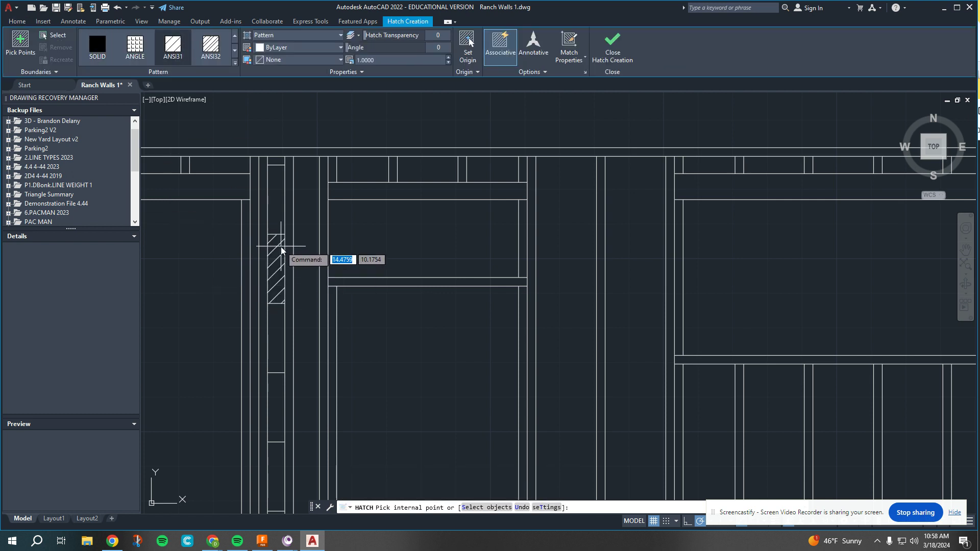
click(276, 211)
click(275, 337)
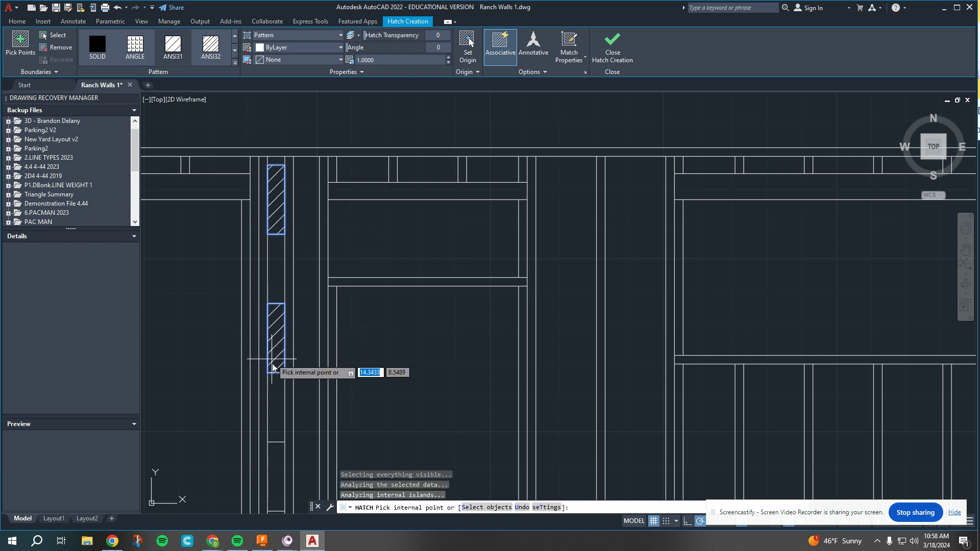
click(275, 461)
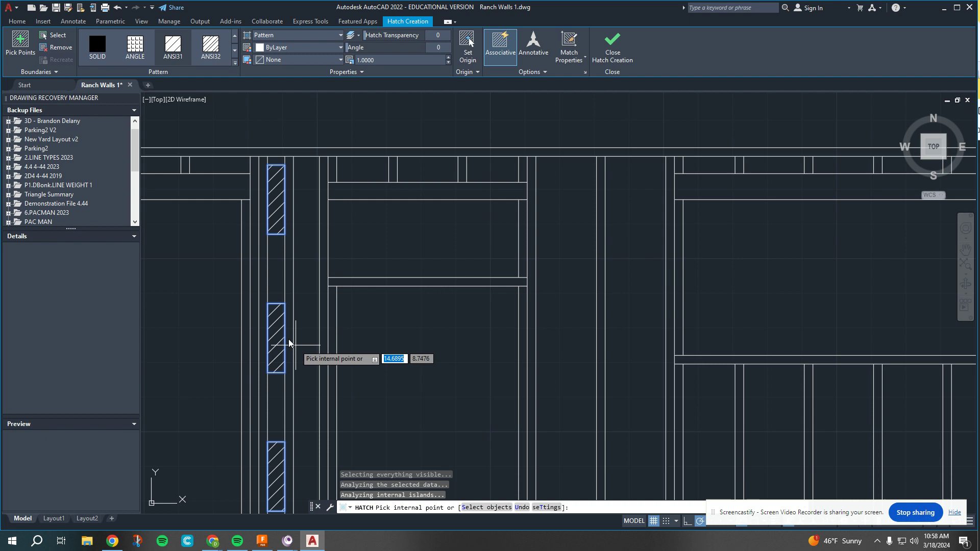
scroll(288, 257, down, 4)
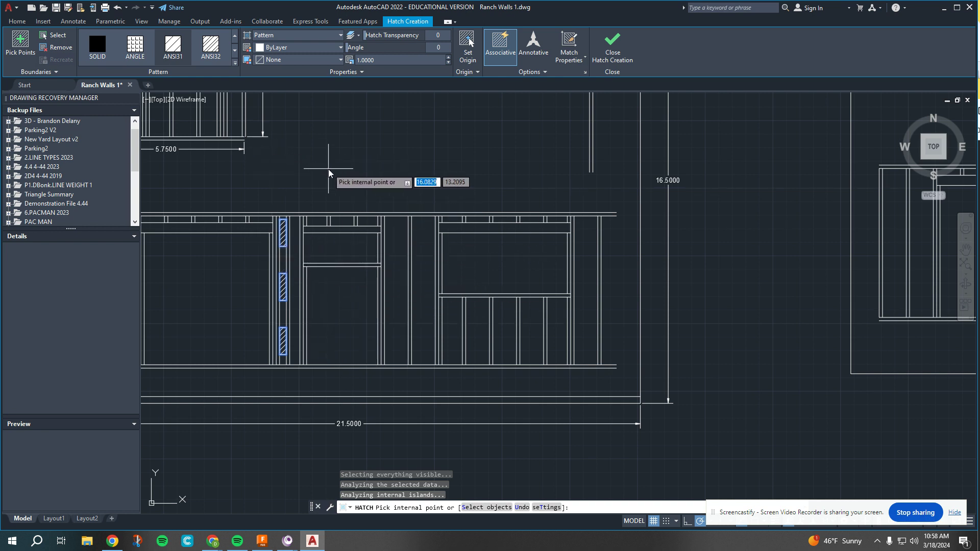
key(Escape)
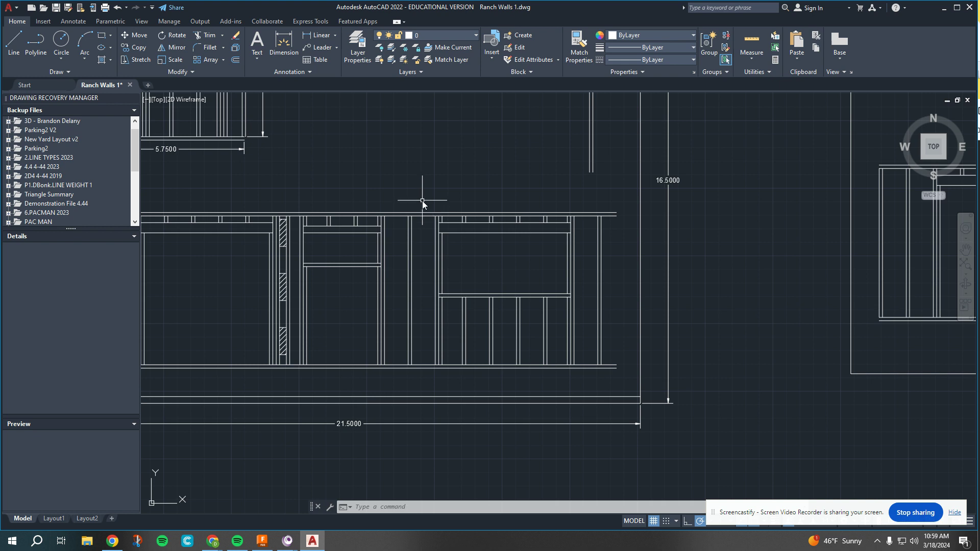
Step: Offset the right line of the second opening's right king stud 3/8 to the right, and that new line 1/8 right to form a stud
scroll(380, 249, up, 4)
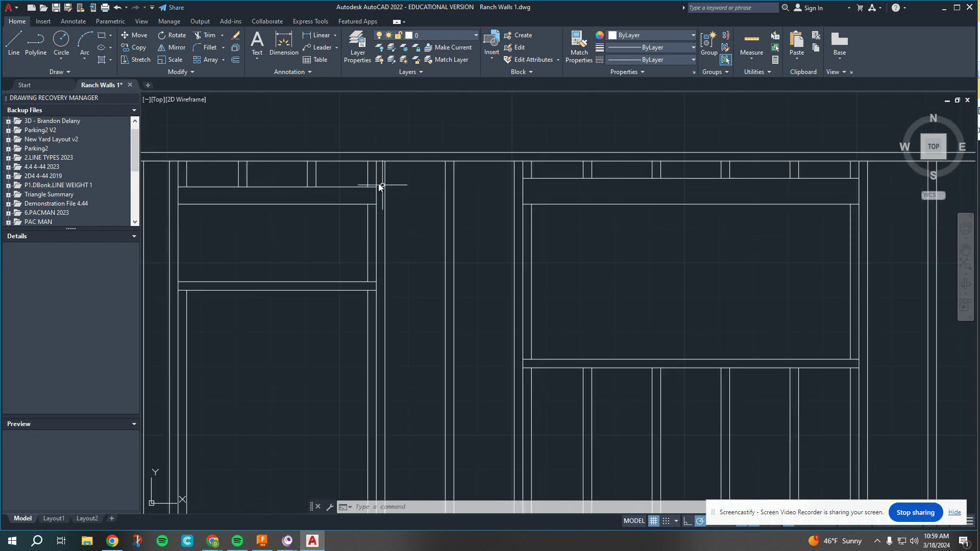
click(235, 59)
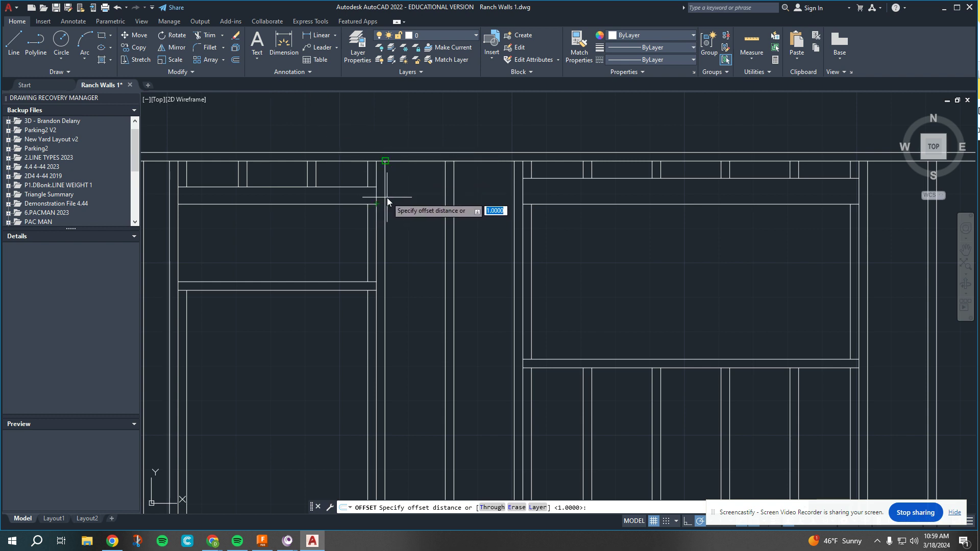
click(383, 243)
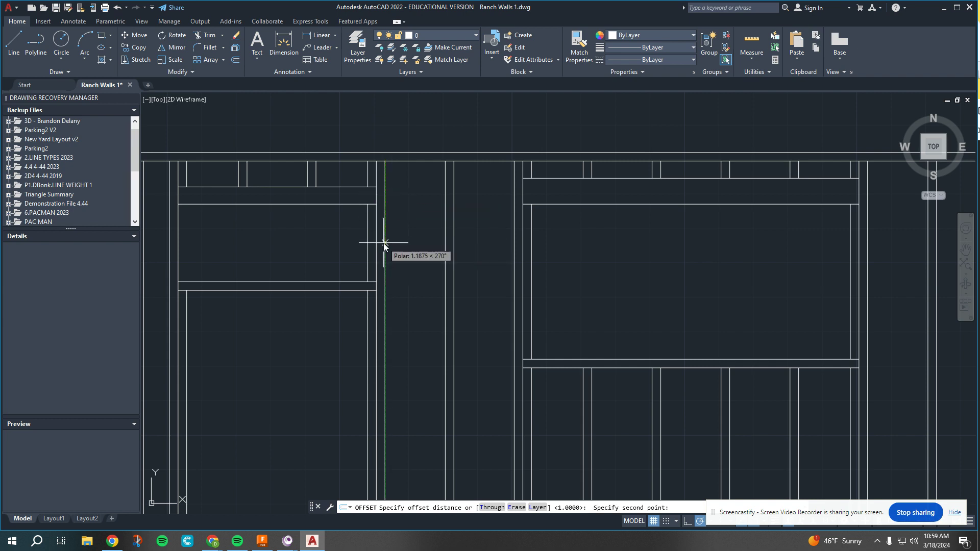
click(383, 243)
click(384, 234)
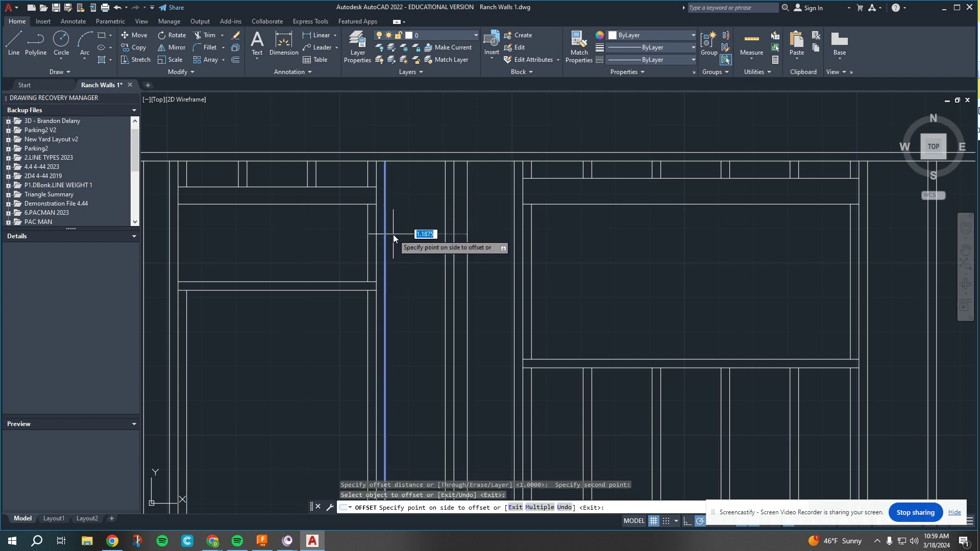
text(3/8)
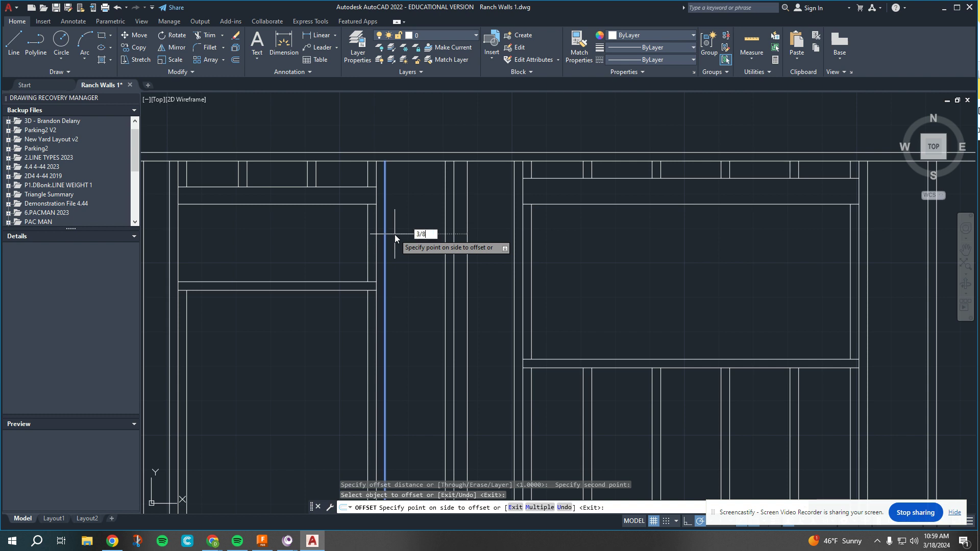
key(Return)
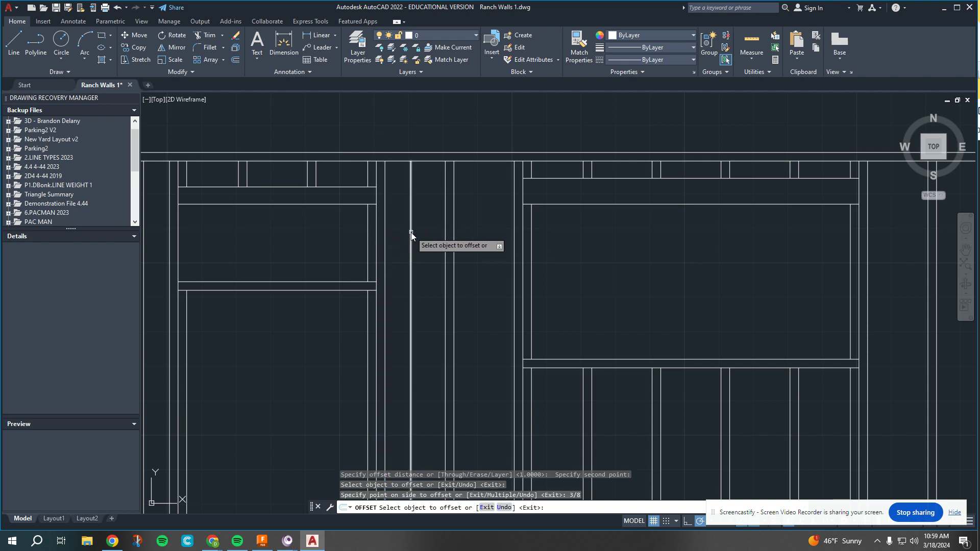
click(412, 234)
text(1)
key(Return)
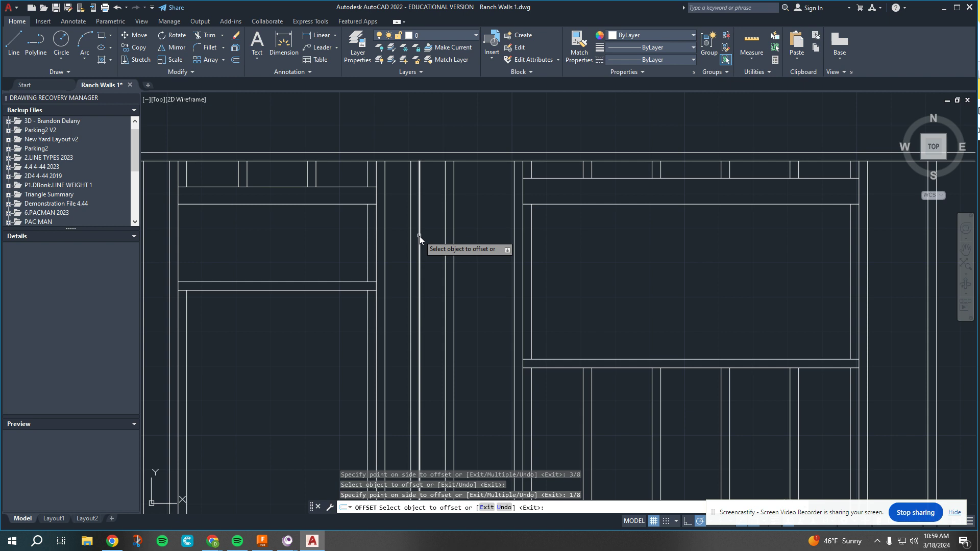
Step: Measure the gap between the new stud and the next stud to its right along the sole plate, using a temporary line
scroll(442, 202, down, 1)
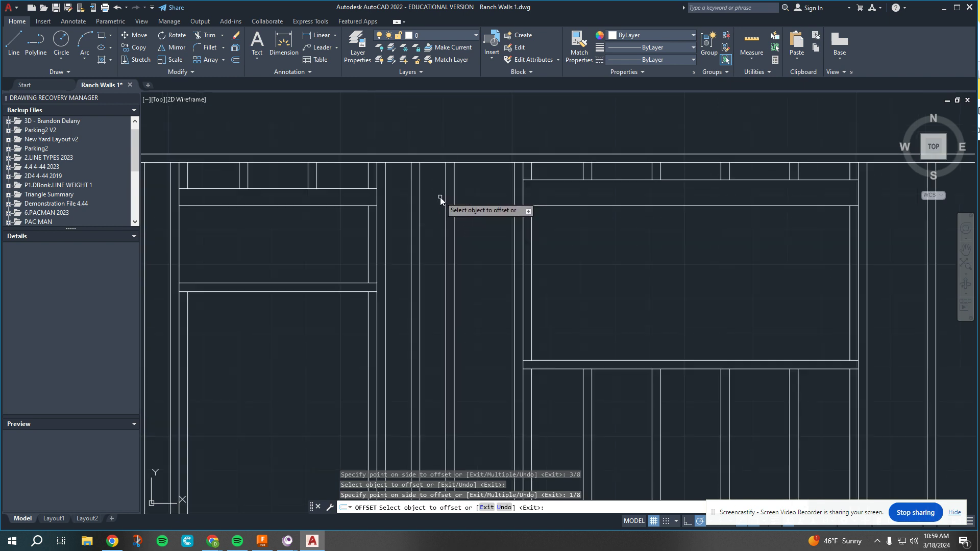
scroll(440, 199, down, 2)
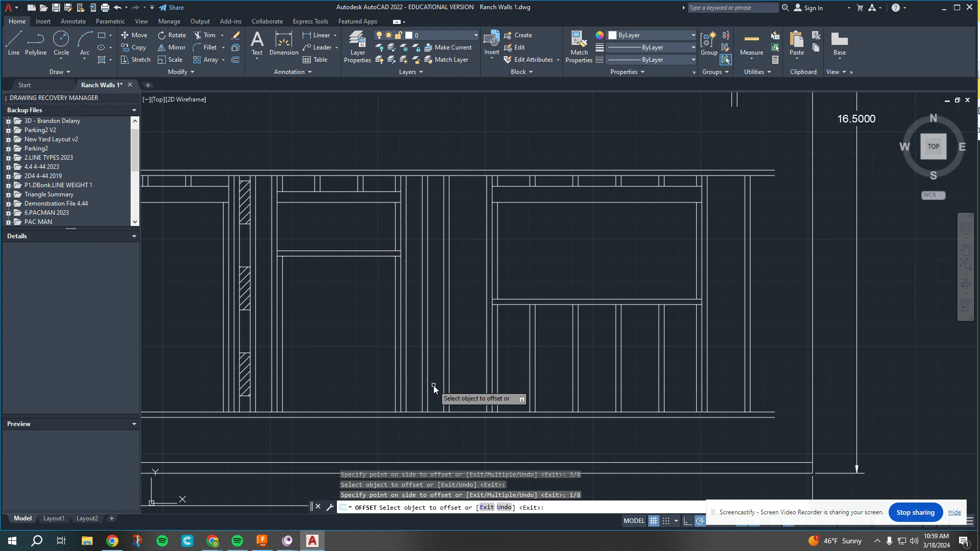
click(14, 44)
click(405, 380)
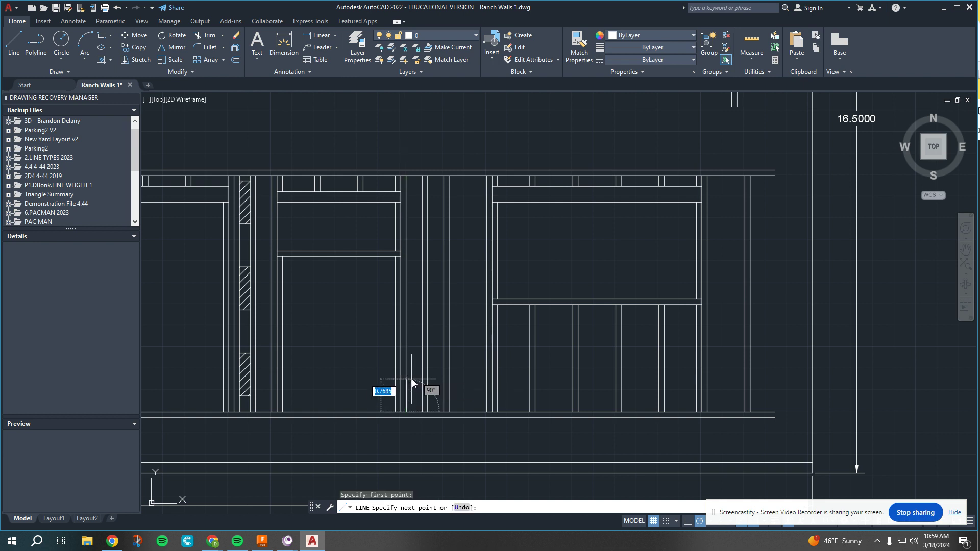
key(Escape)
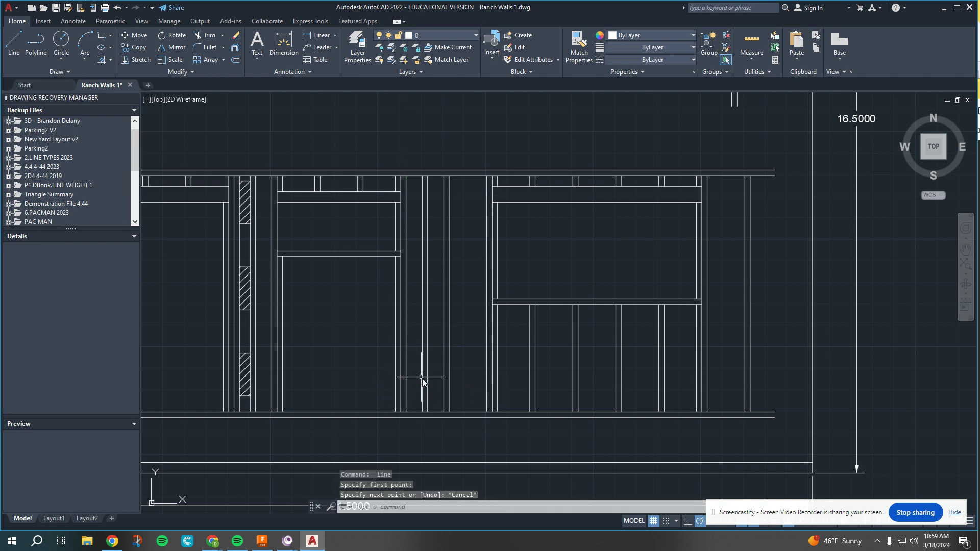
click(22, 52)
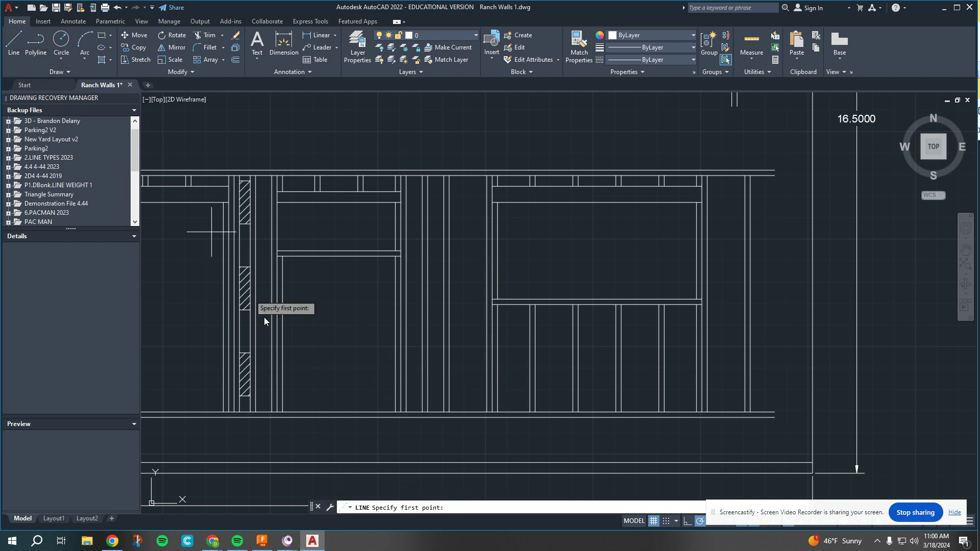
scroll(436, 413, up, 4)
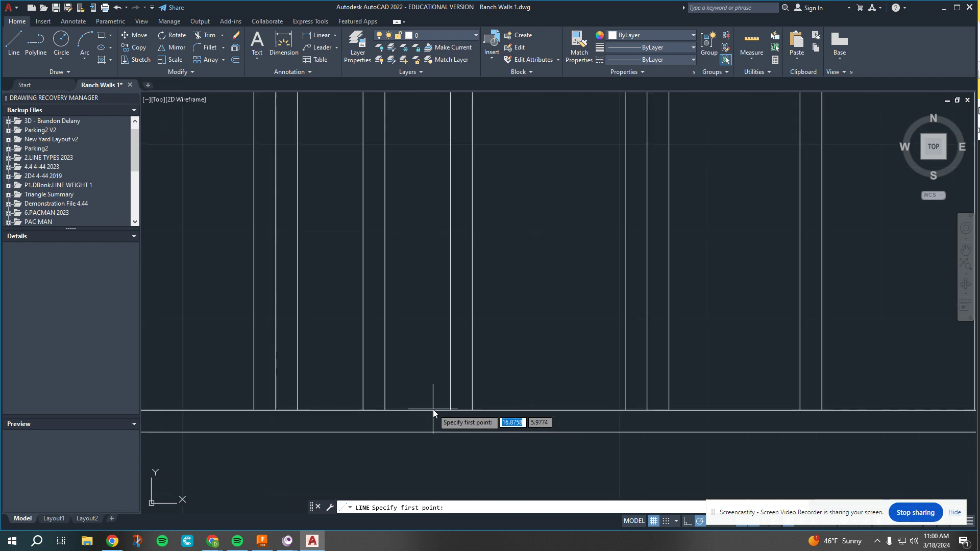
click(385, 409)
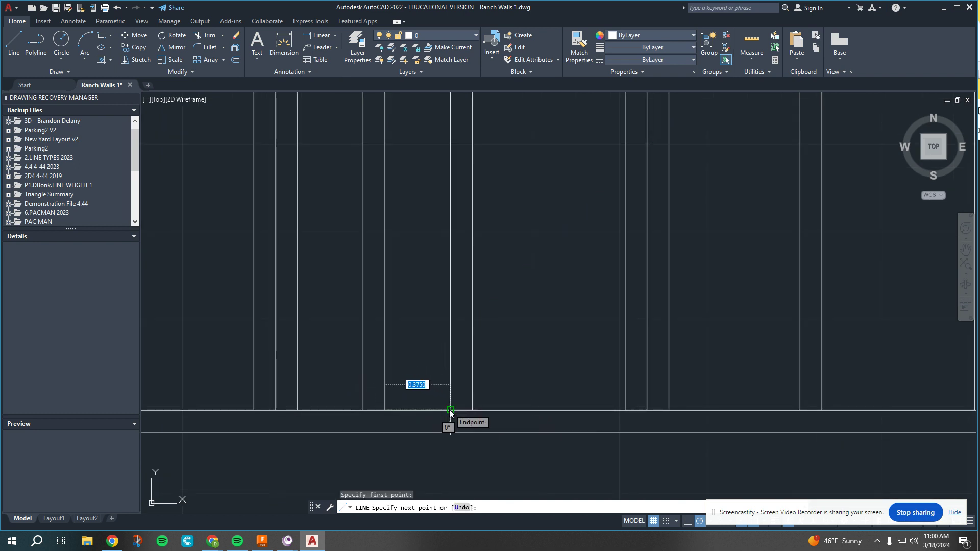
key(Escape)
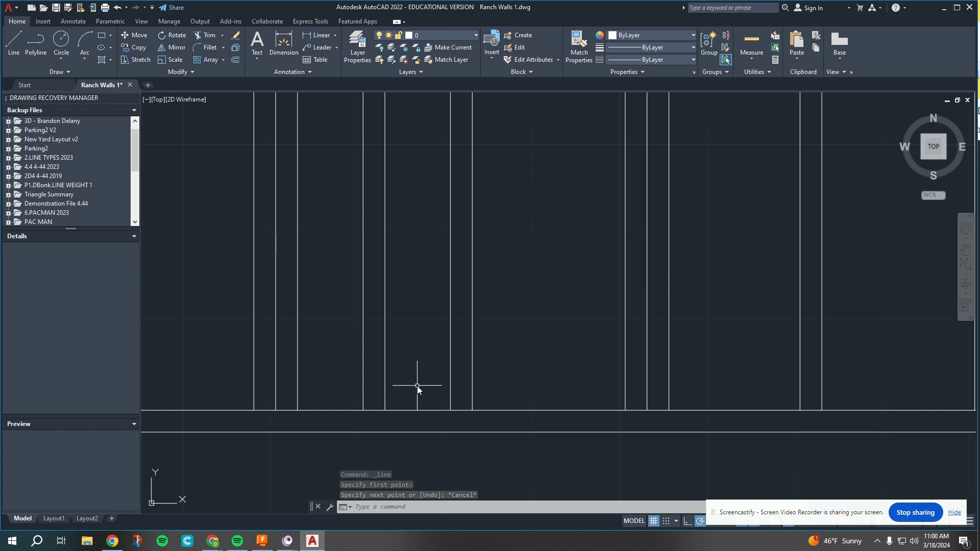
Step: Erase both lines of the full-height stud just right of the new stud, between the second and third openings
scroll(418, 387, down, 3)
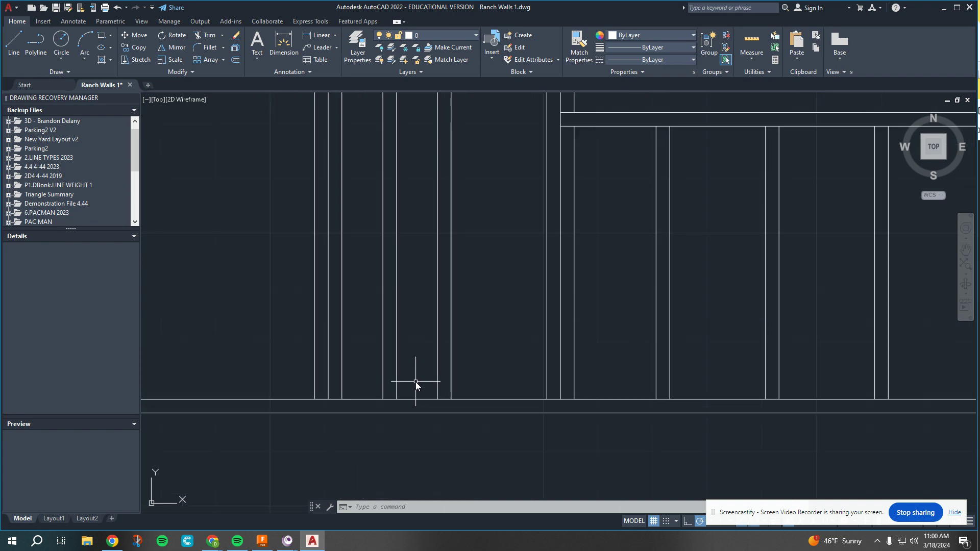
scroll(400, 374, down, 2)
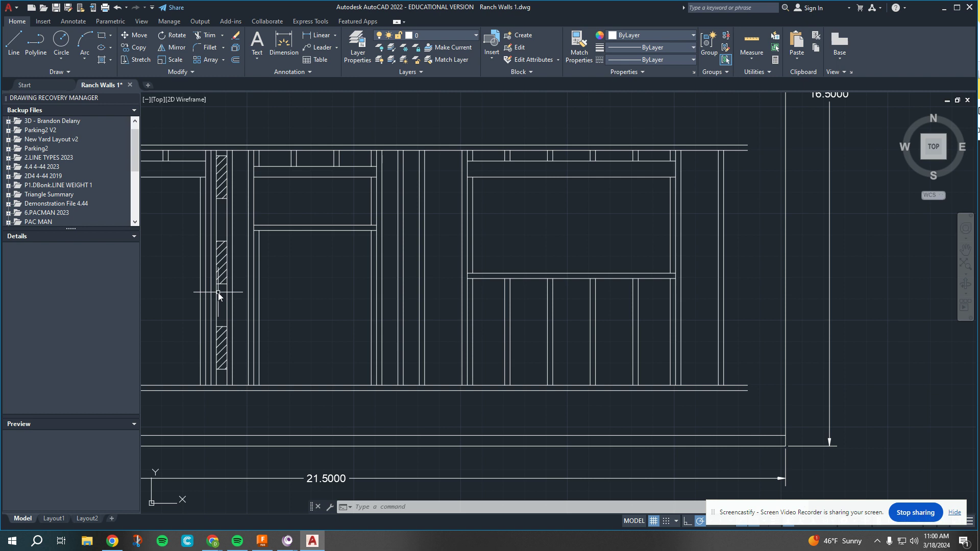
drag(424, 246, 419, 239)
key(Delete)
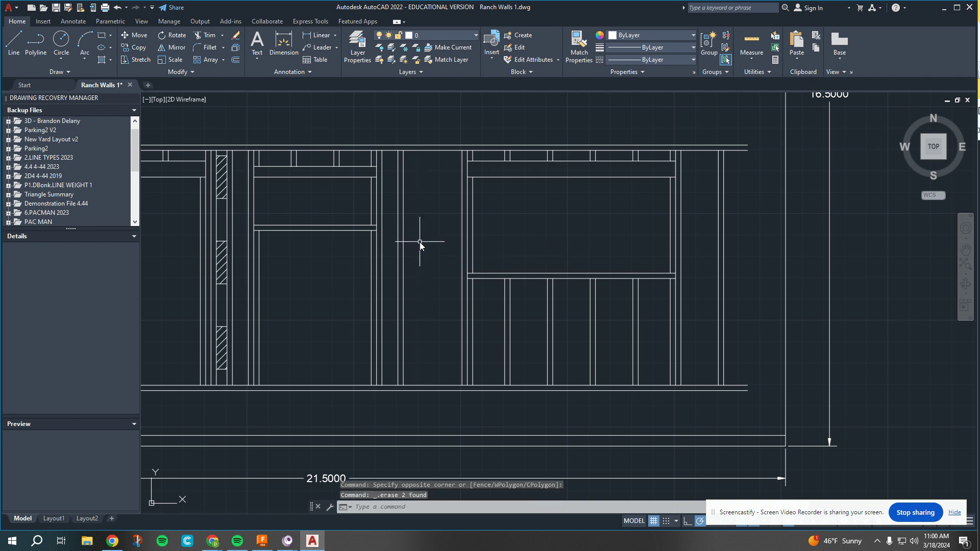
Step: Offset the right line of the stud just right of the second opening's right king stud 1/4 to the right
click(235, 60)
click(404, 214)
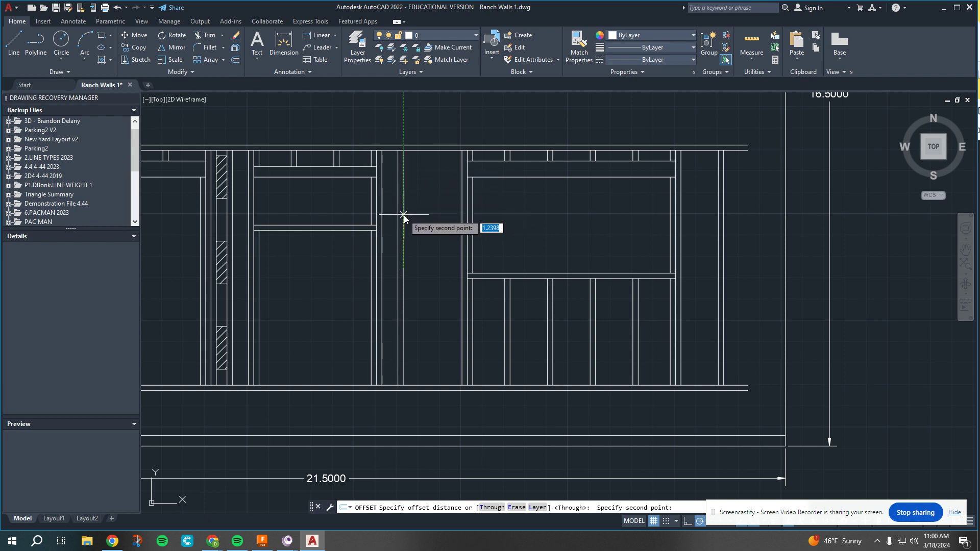
click(403, 213)
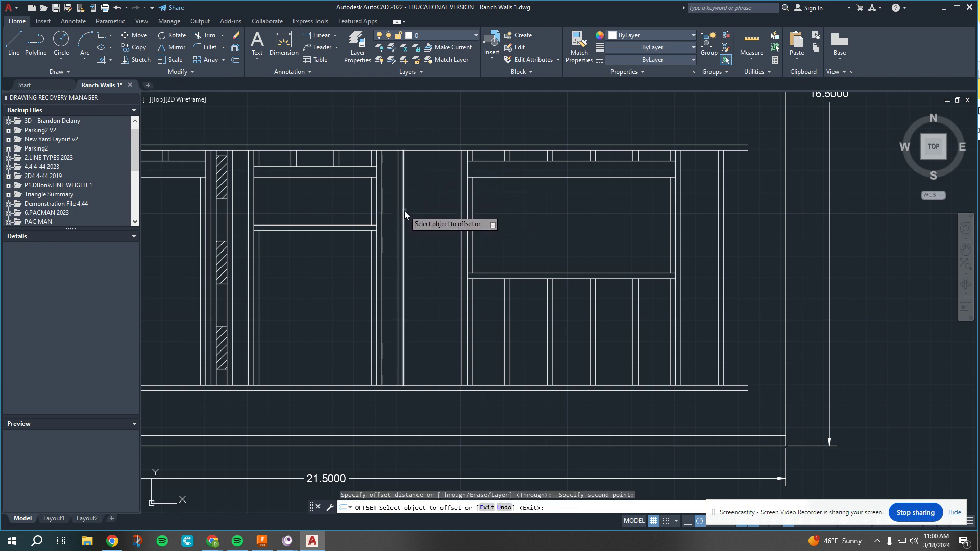
click(403, 210)
text(1.2994)
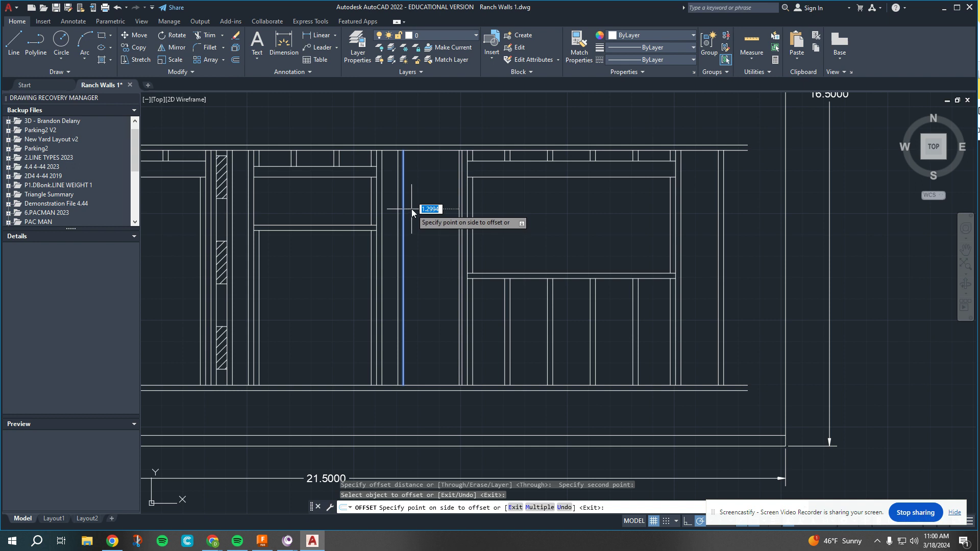
text(/4)
key(Return)
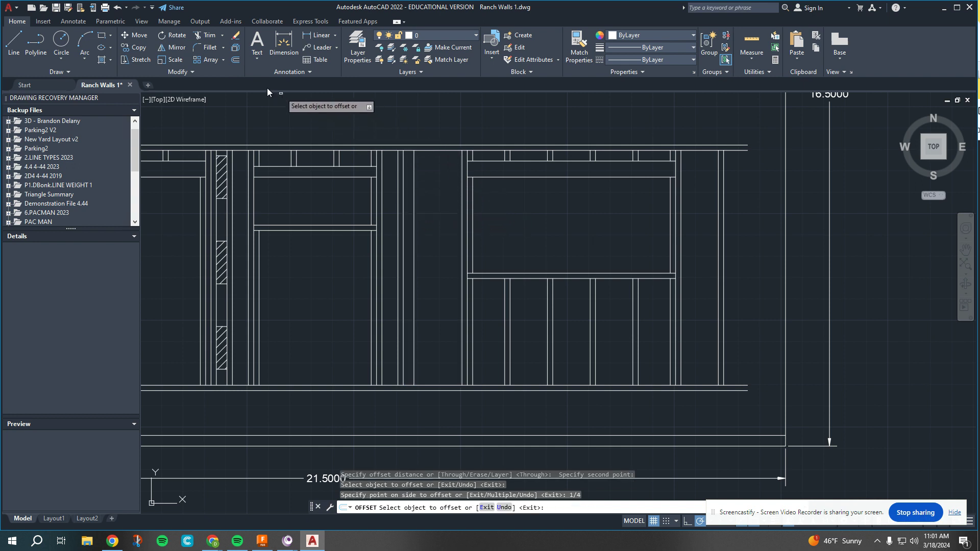
Step: Offset the newest vertical line 1/8 to the right to form a second stud between the second and third openings
click(236, 60)
click(415, 216)
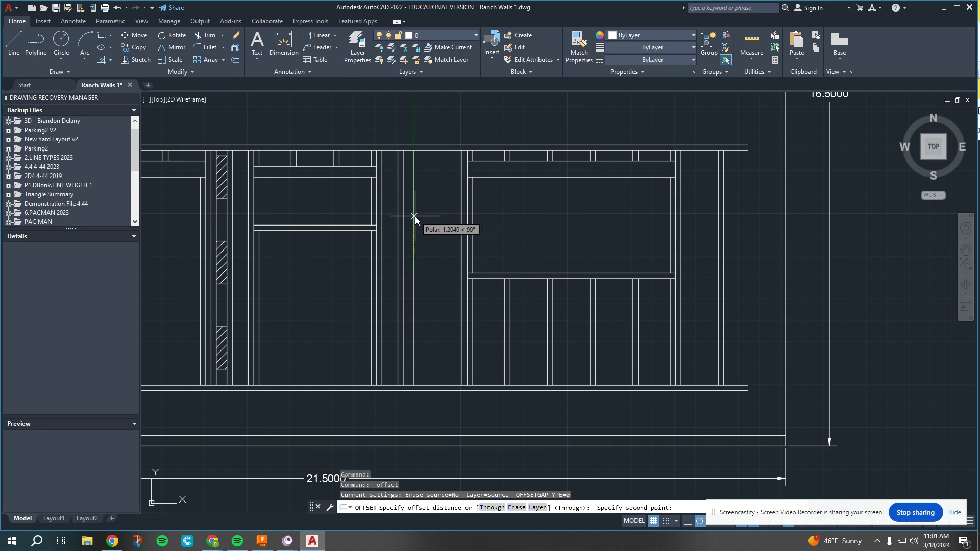
click(415, 211)
click(414, 209)
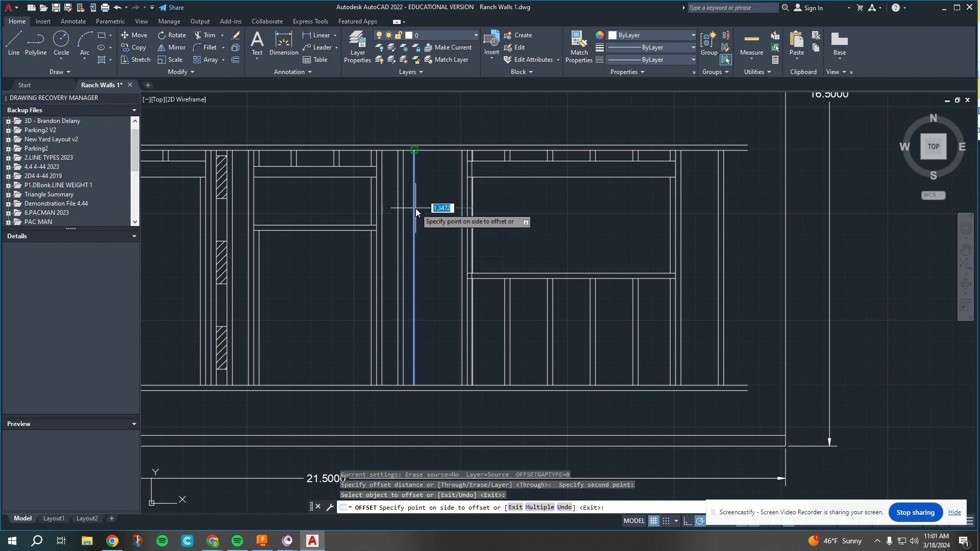
text(1/8)
key(Return)
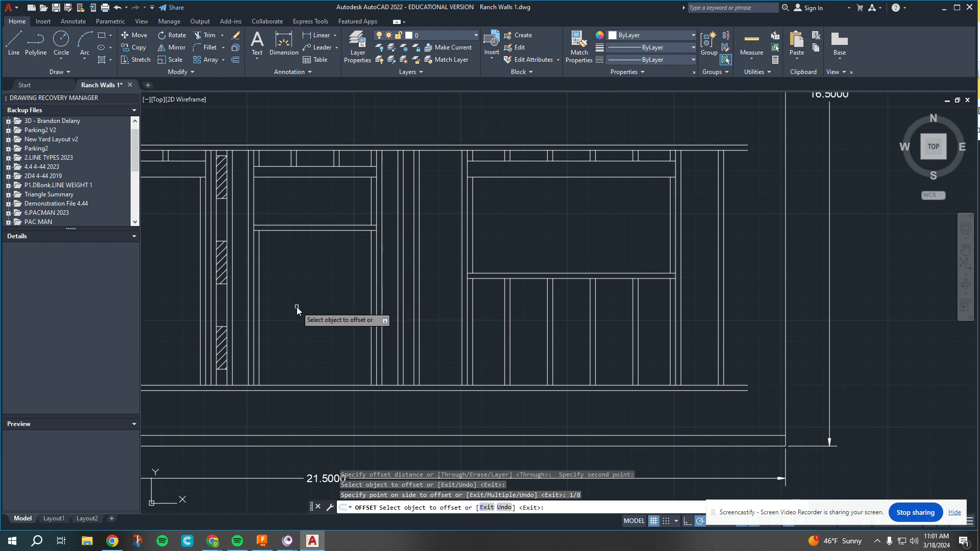
Step: Draw a horizontal line 3/8 above the sole plate, from the second opening's right king stud to the first stud beside it
click(18, 53)
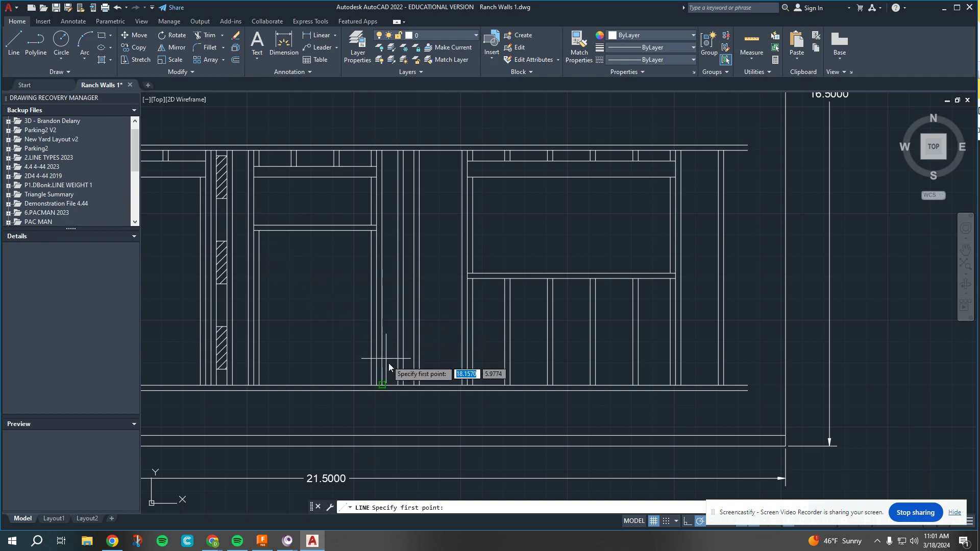
scroll(383, 382, up, 3)
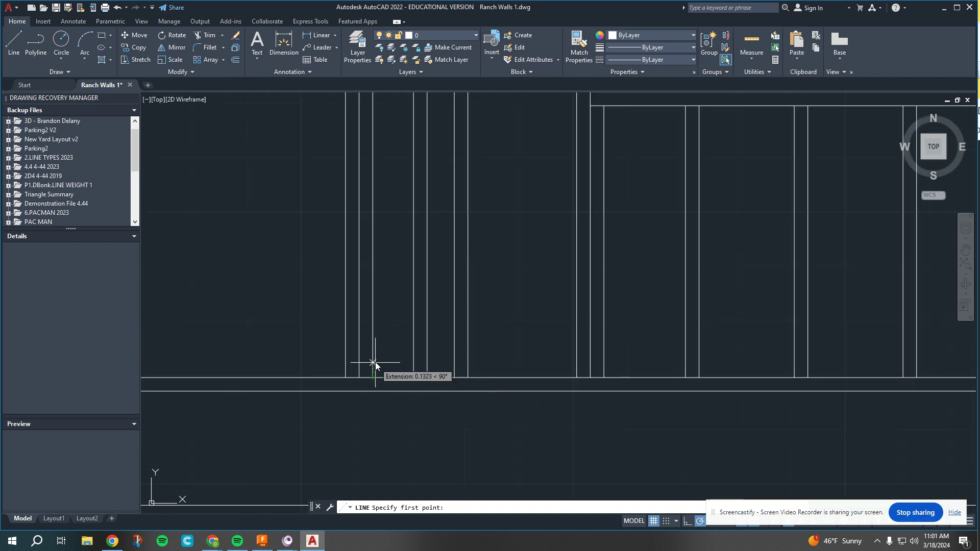
text(3/8)
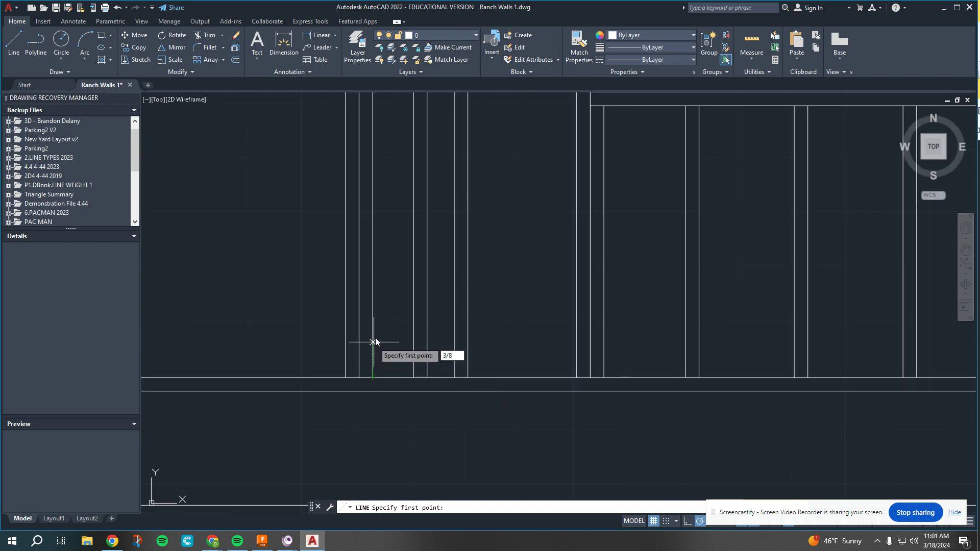
key(Return)
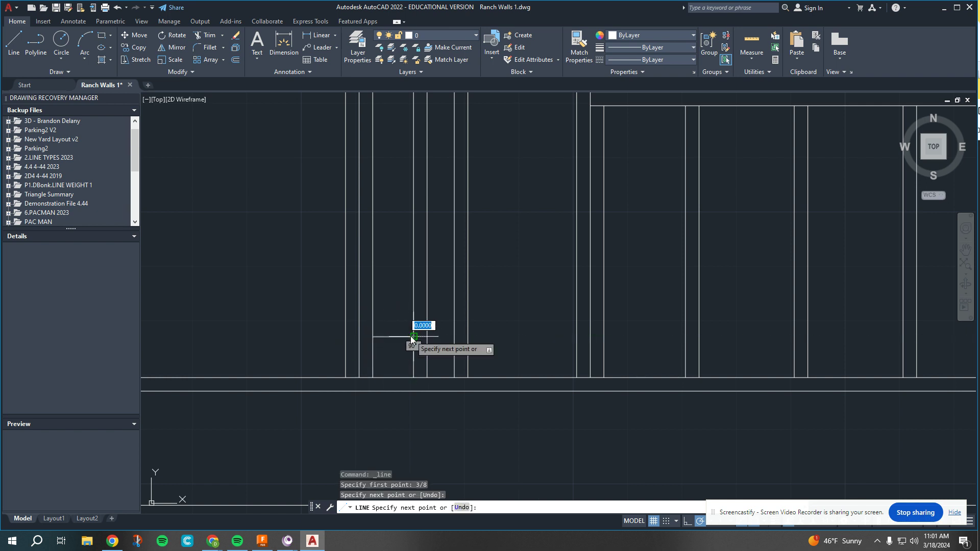
key(Escape)
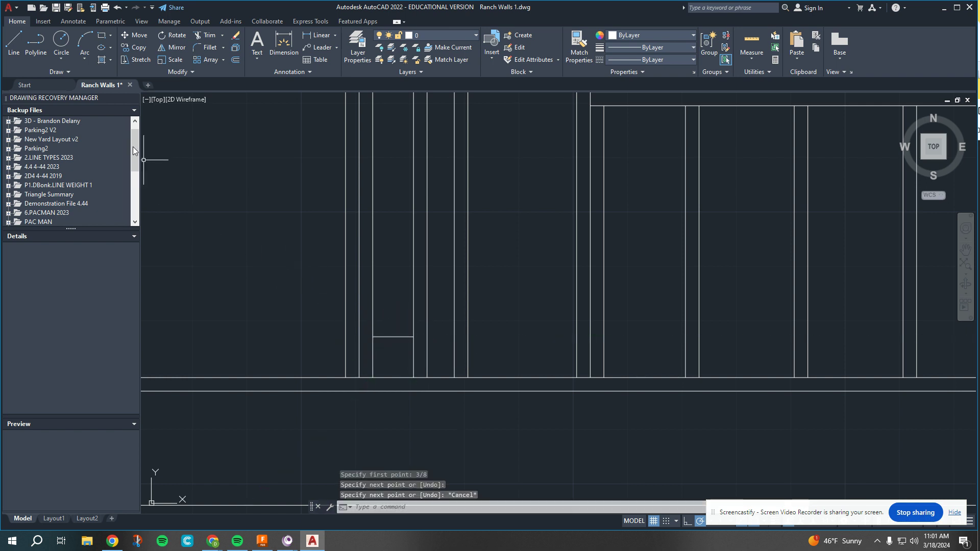
Step: Offset the short horizontal line beside the king stud 1 upward, and offset the resulting line 1 upward again
scroll(393, 273, down, 2)
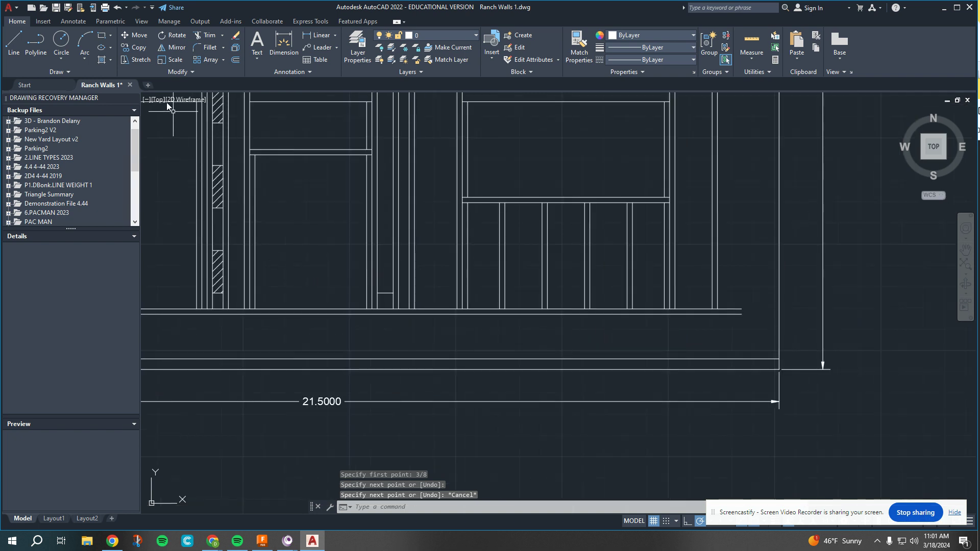
click(235, 59)
scroll(385, 294, up, 3)
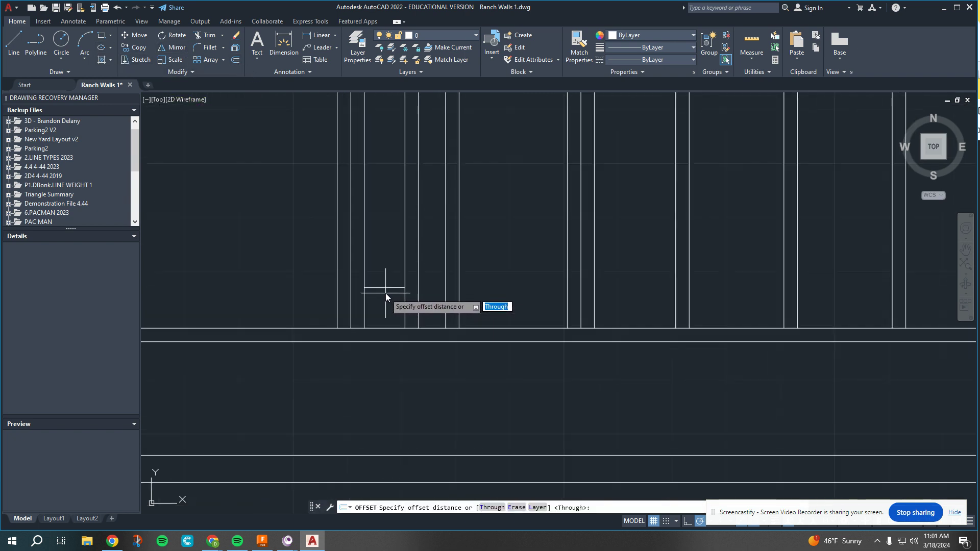
click(390, 289)
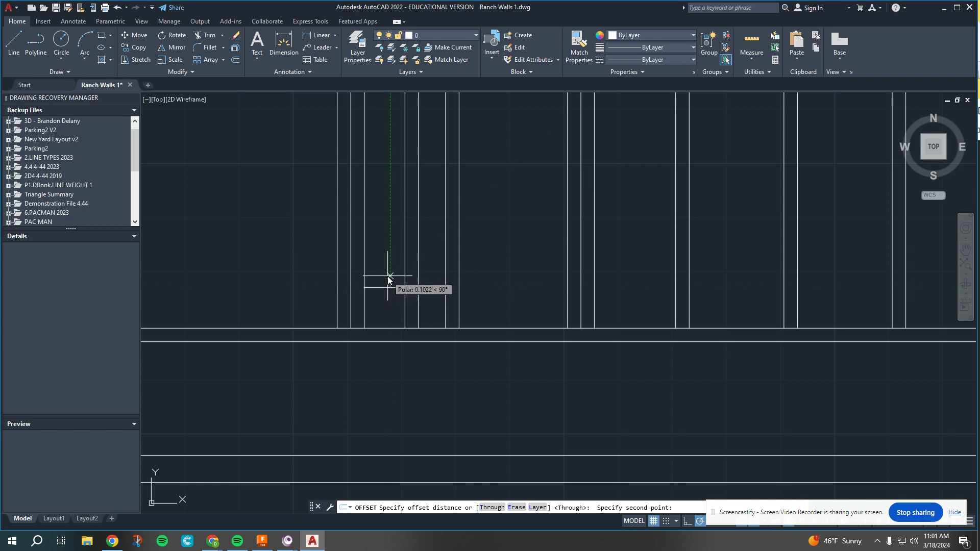
click(394, 287)
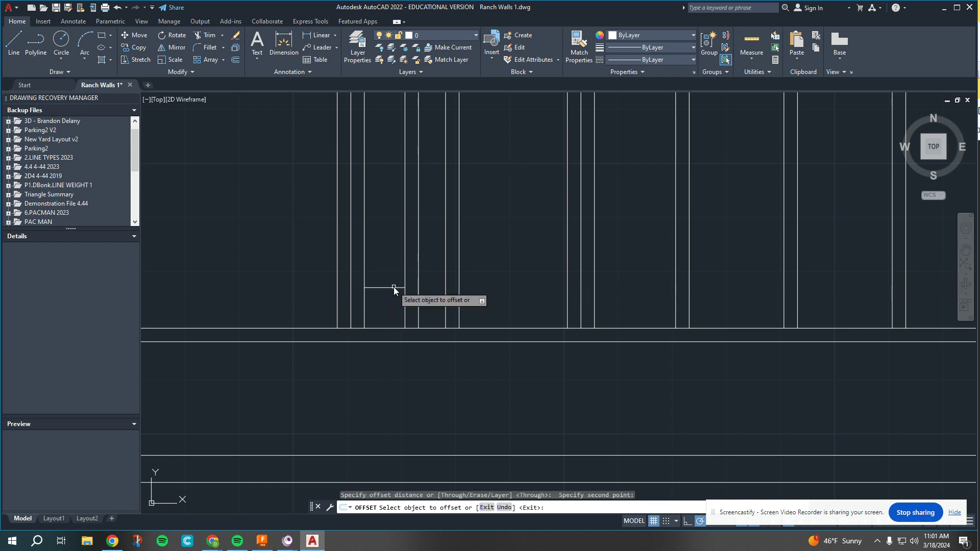
click(394, 289)
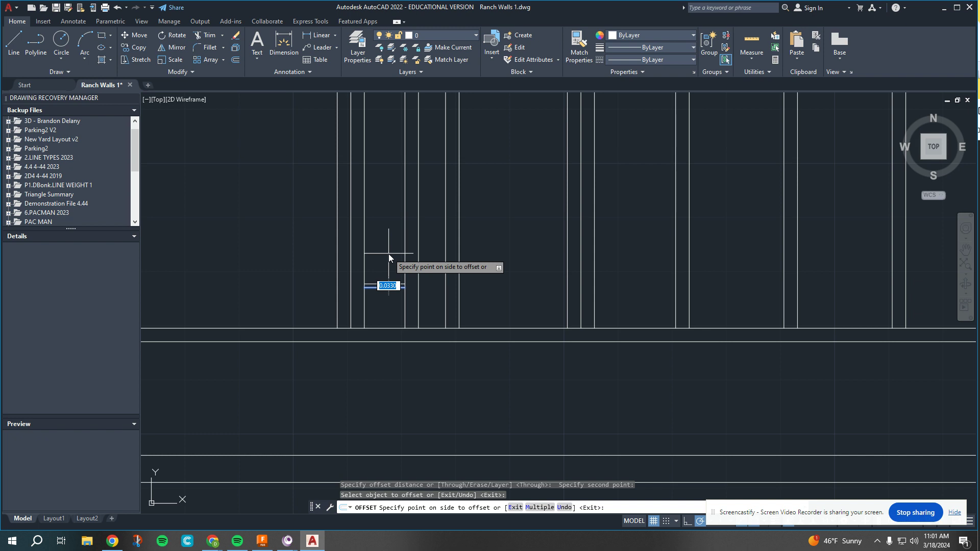
text(1)
key(Return)
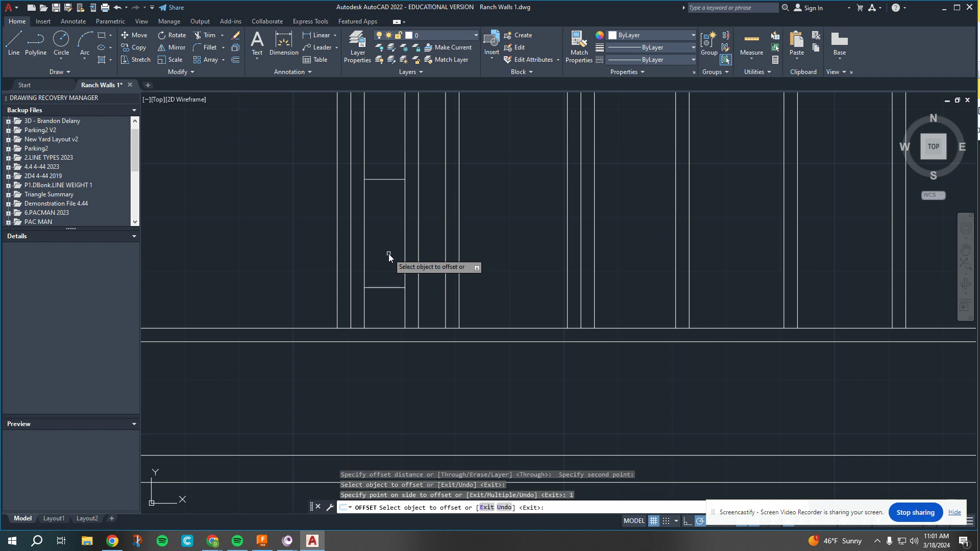
click(390, 179)
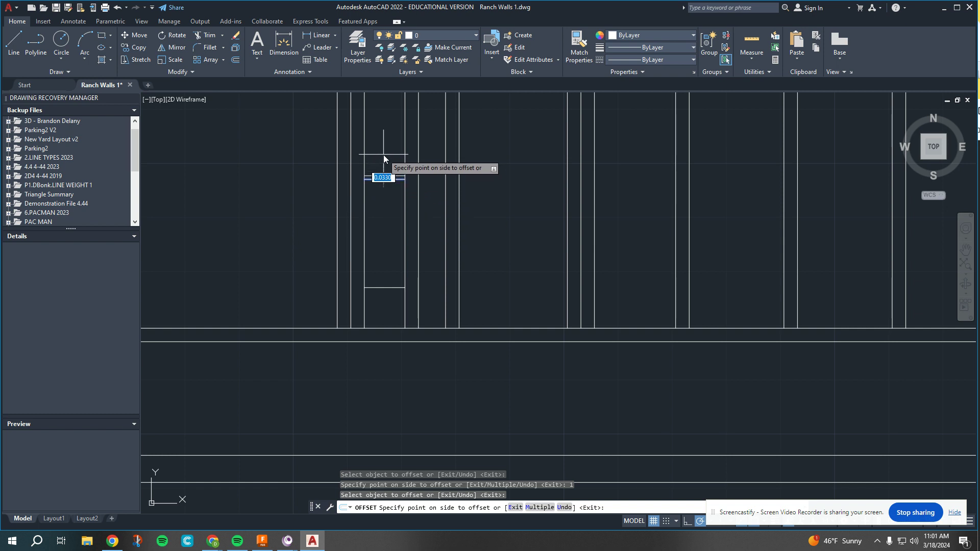
click(384, 155)
Step: Continue offsetting the highest block line beside the king stud upward three more times, 1 apart, to just below the top plate
scroll(384, 155, down, 3)
middle_drag(380, 173, 364, 278)
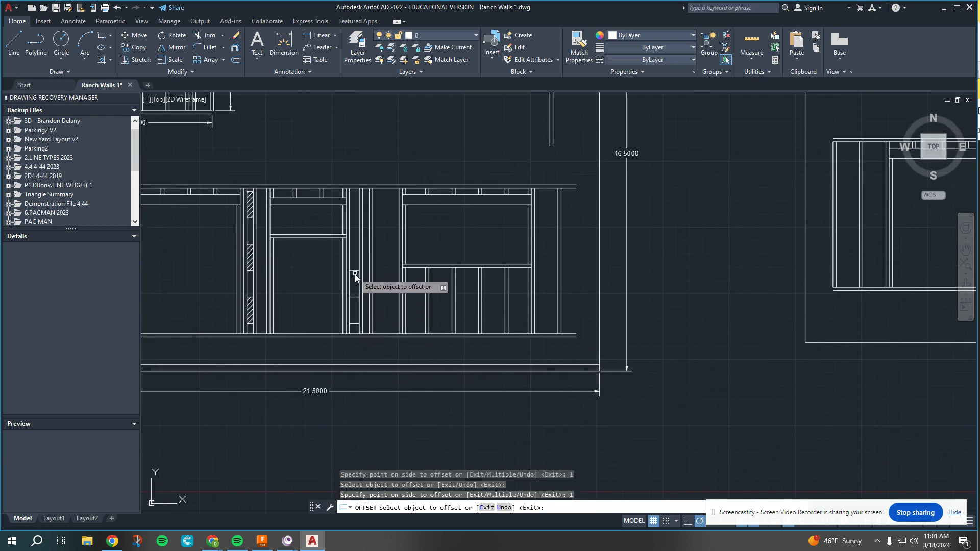
click(356, 272)
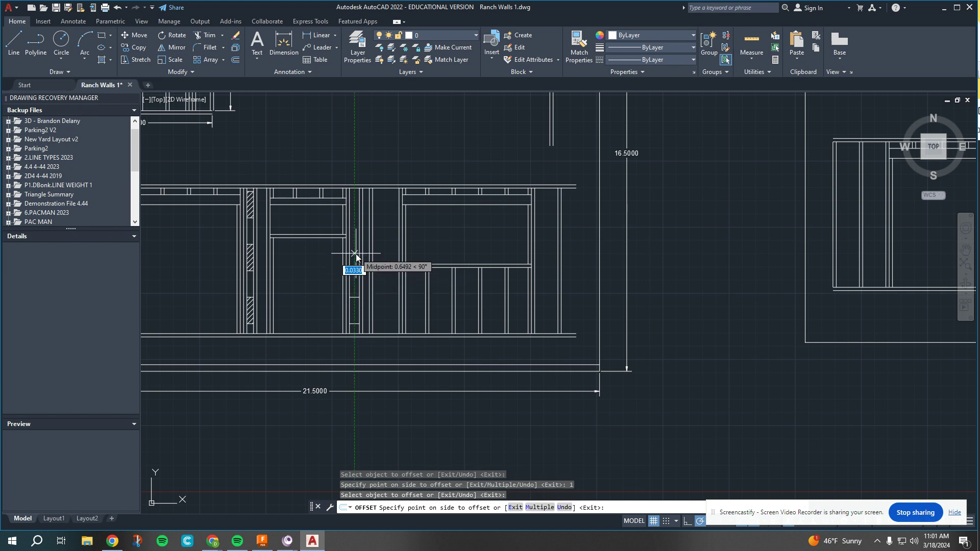
text(1)
key(Return)
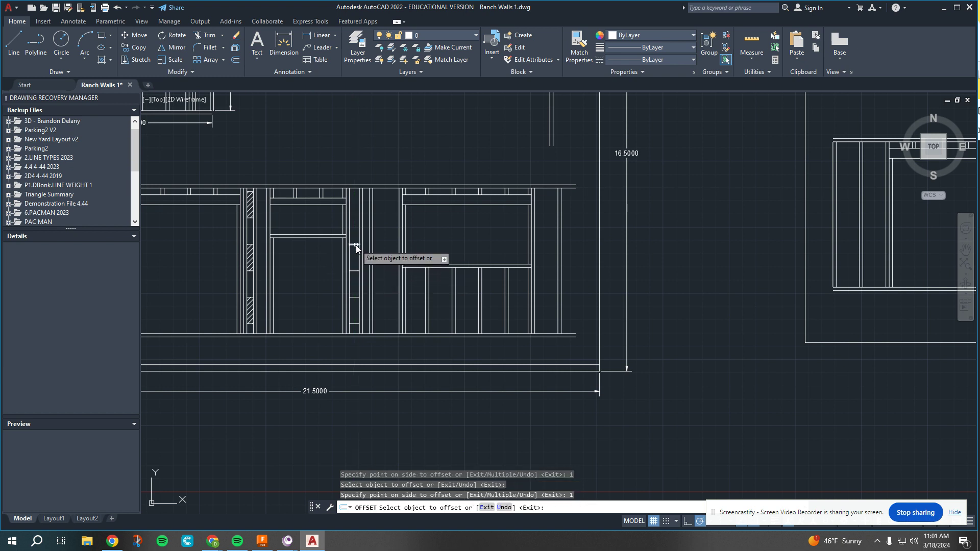
click(356, 245)
text(1)
key(Return)
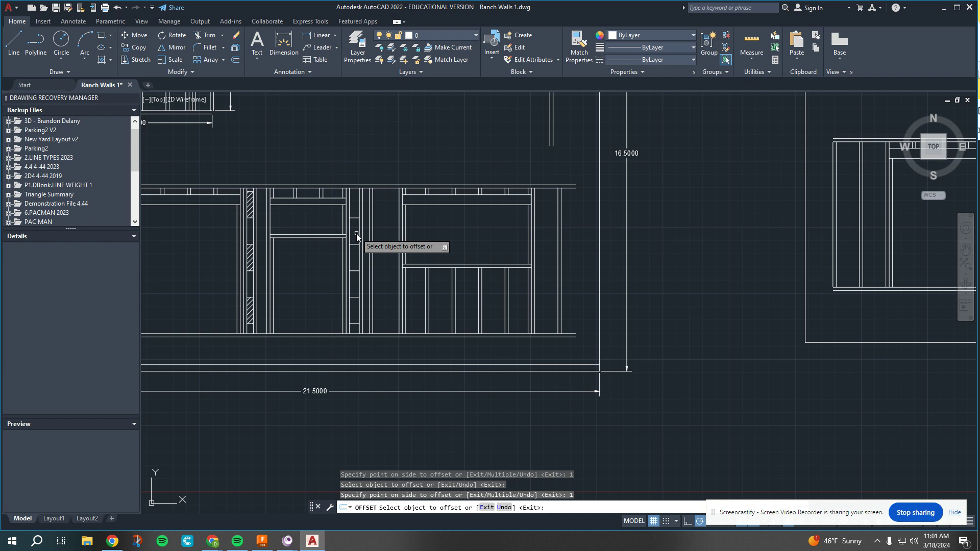
click(358, 218)
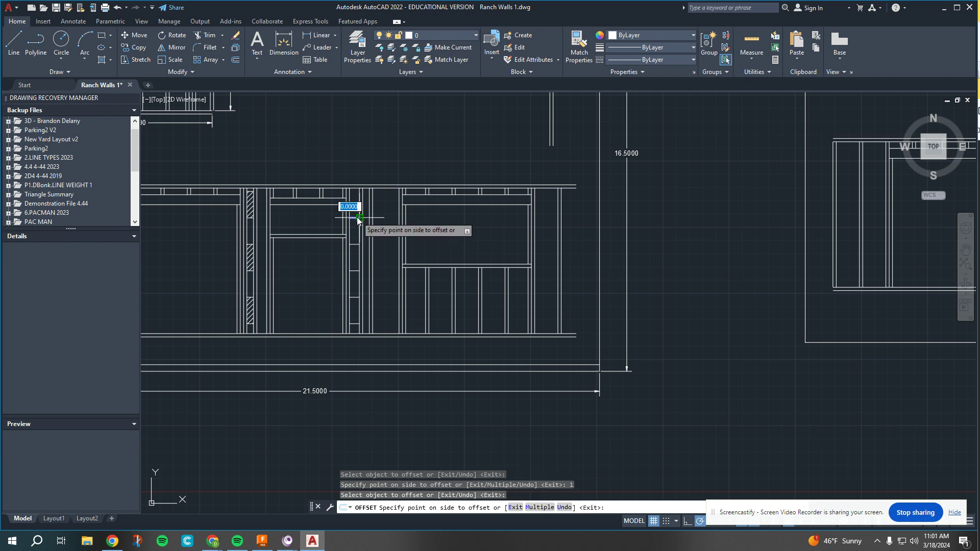
text(1)
key(Return)
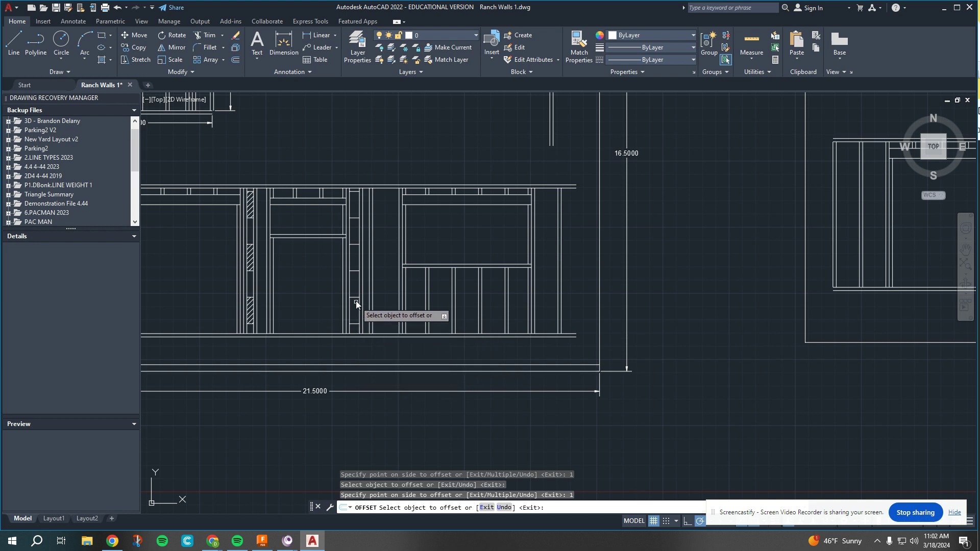
Step: Trim away all the horizontal block lines between the second opening's right king stud and the first stud beside it
scroll(352, 255, up, 2)
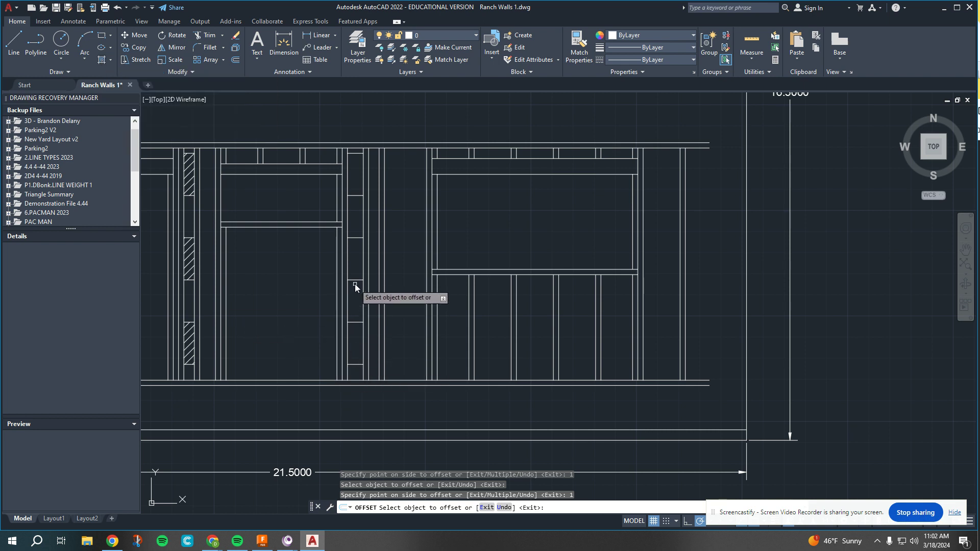
click(205, 35)
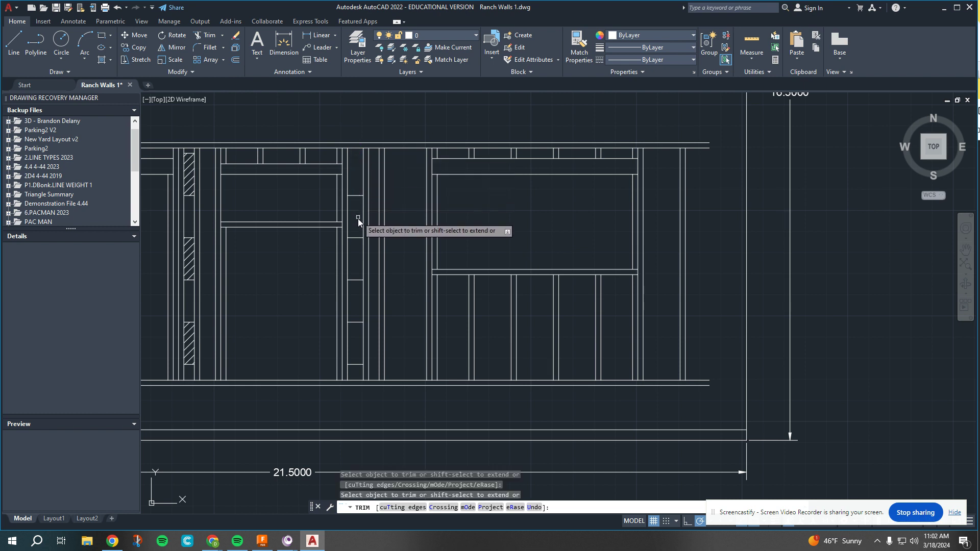
click(356, 198)
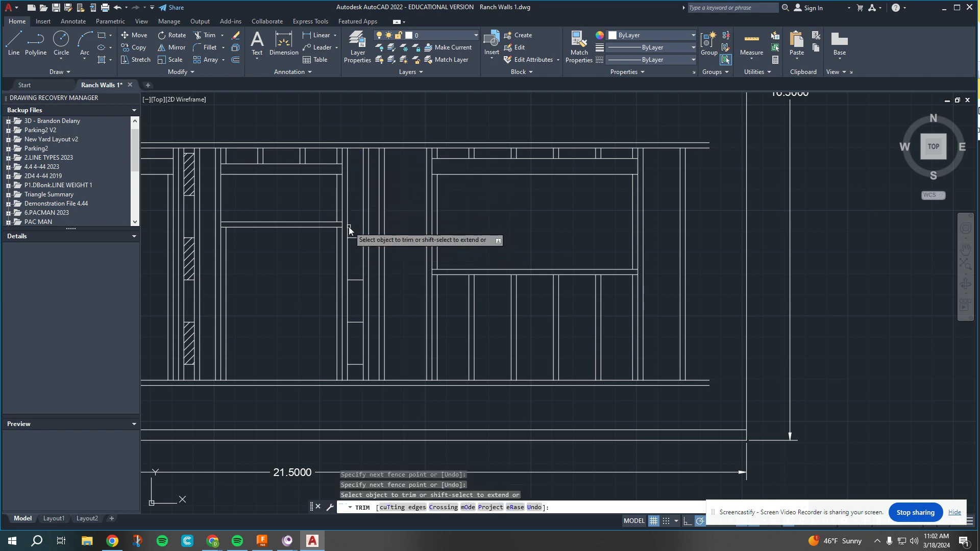
click(356, 250)
key(Return)
click(356, 272)
click(356, 288)
click(358, 315)
click(358, 331)
click(356, 356)
click(357, 372)
Step: Draw a horizontal line 3/8 above the sole plate between the two new studs right of the second opening
click(14, 42)
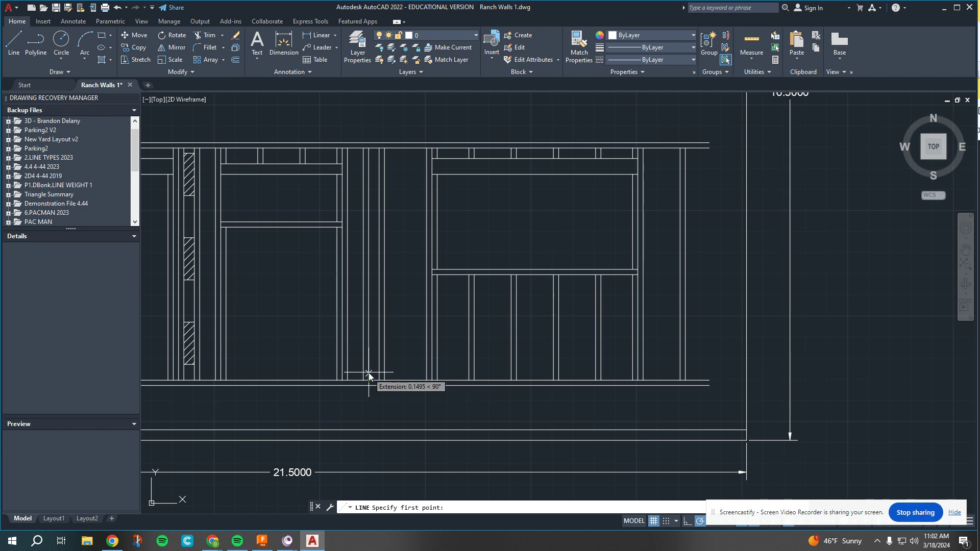
text(3/)
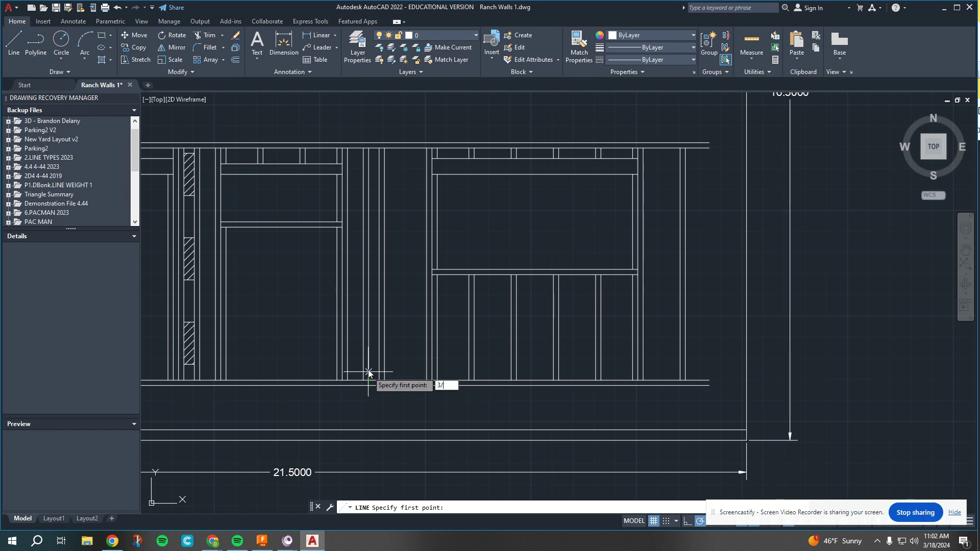
text(8)
key(Return)
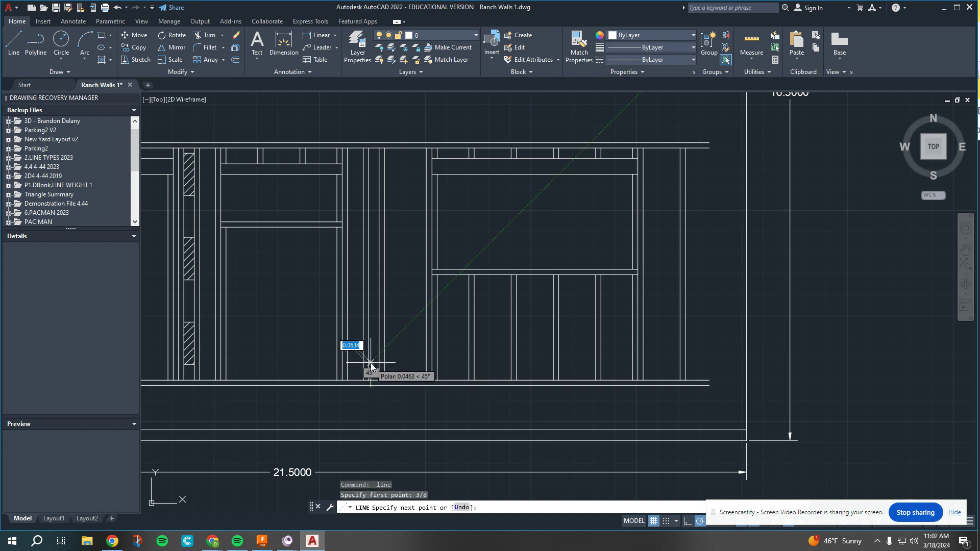
key(Escape)
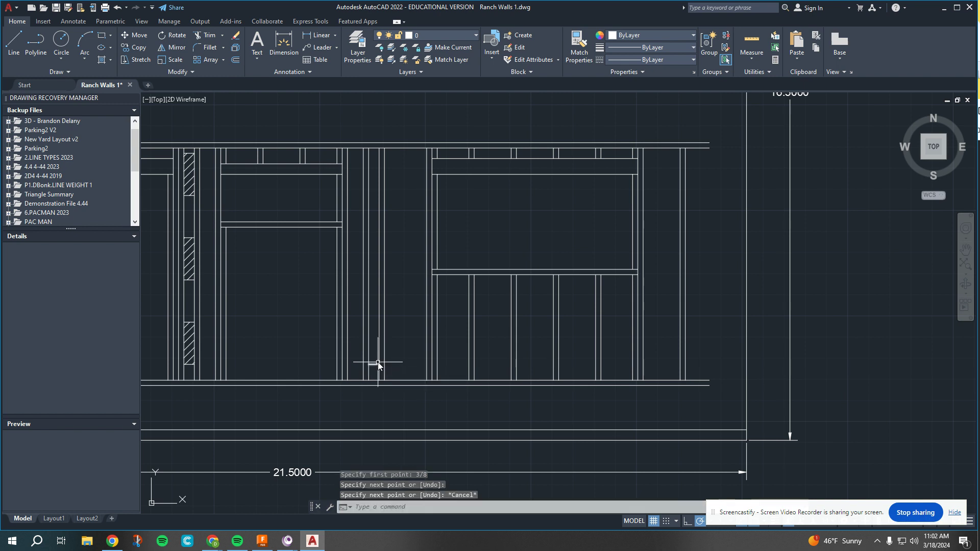
Step: Offset the horizontal line between the two new studs 1 upward to form the bottom channel block
click(236, 60)
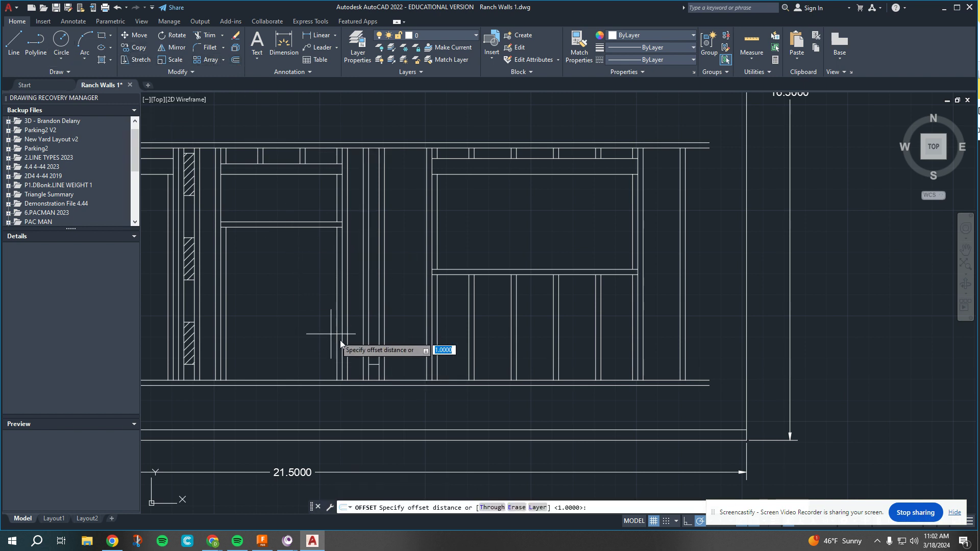
scroll(377, 363, up, 3)
click(377, 365)
click(373, 368)
click(372, 368)
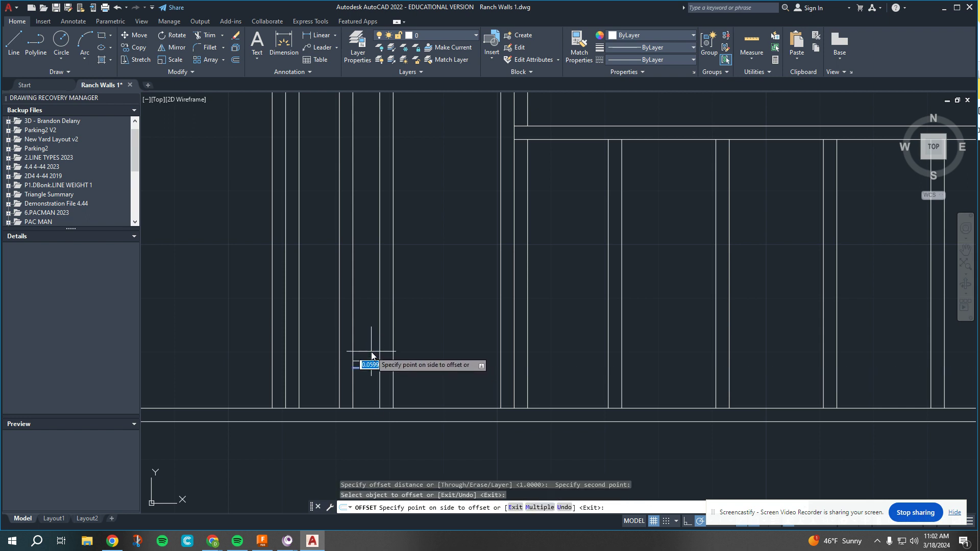
key(Return)
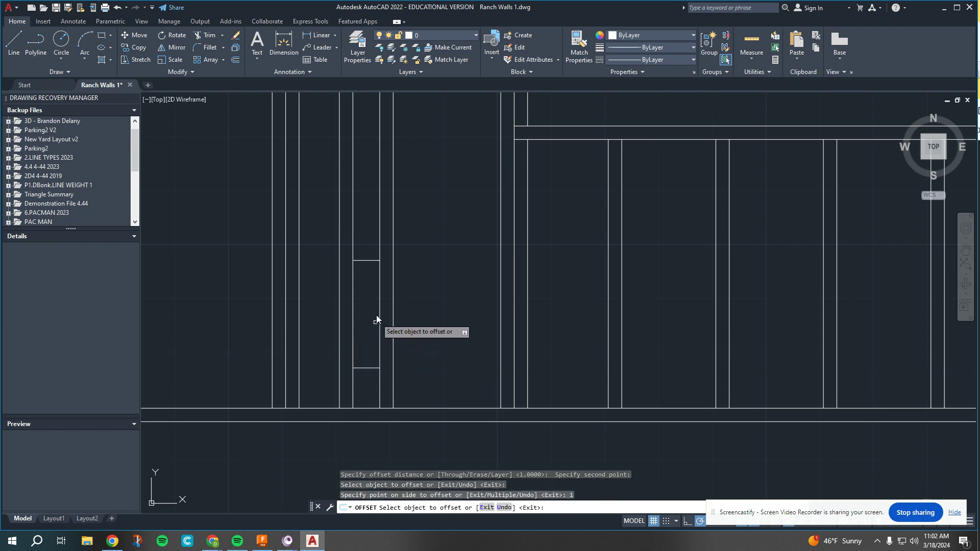
Step: Offset the highest block line between the two studs right of the second opening upward two more times, 1 apart
click(371, 261)
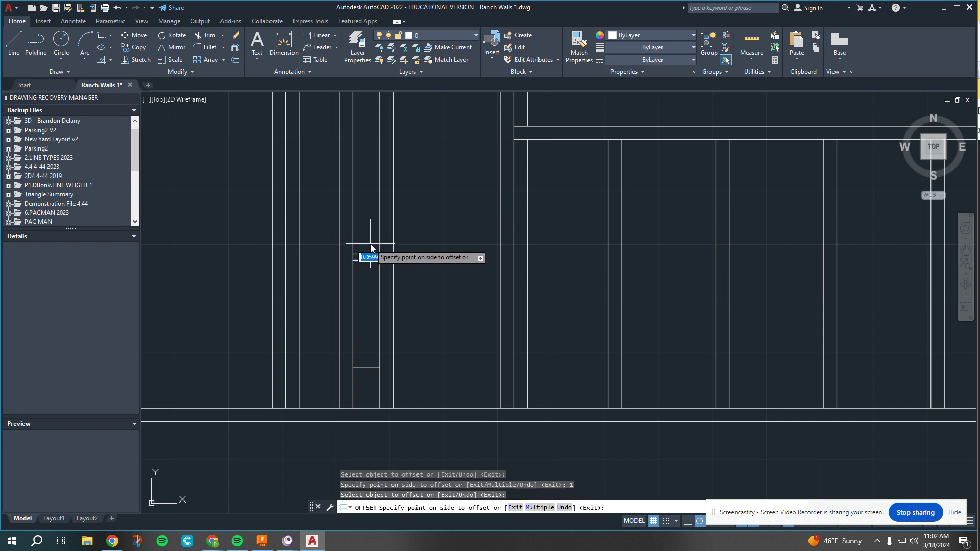
text(1)
key(Return)
scroll(357, 276, down, 3)
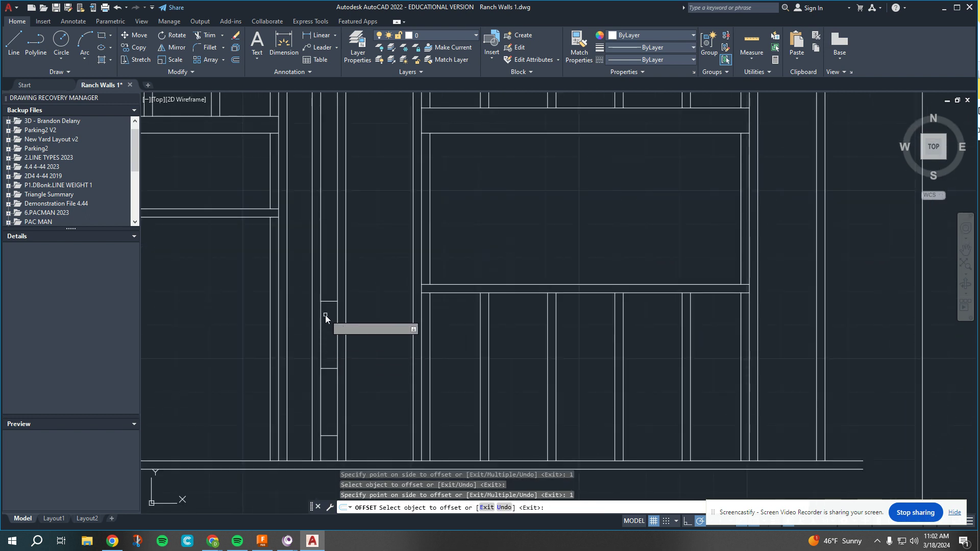
click(332, 302)
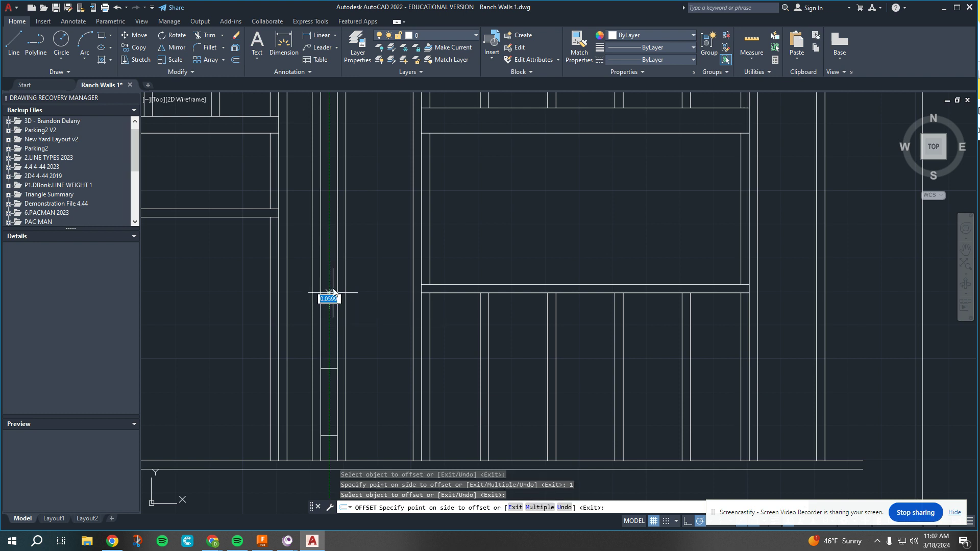
text(1)
key(Return)
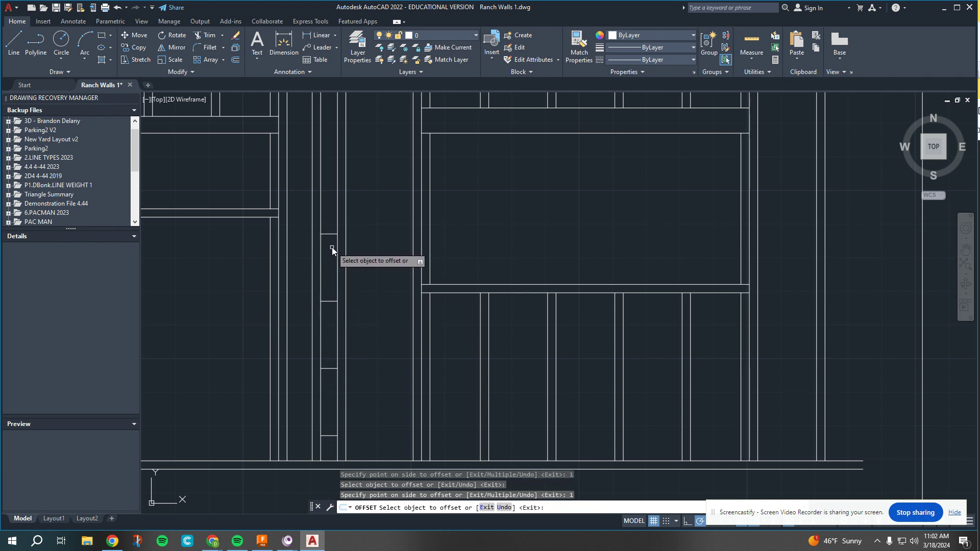
Step: Continue the channel block lines beside the second opening with two further upward offsets of 1, ending just below the top plate
click(332, 233)
text(1)
key(Return)
middle_drag(327, 220, 313, 287)
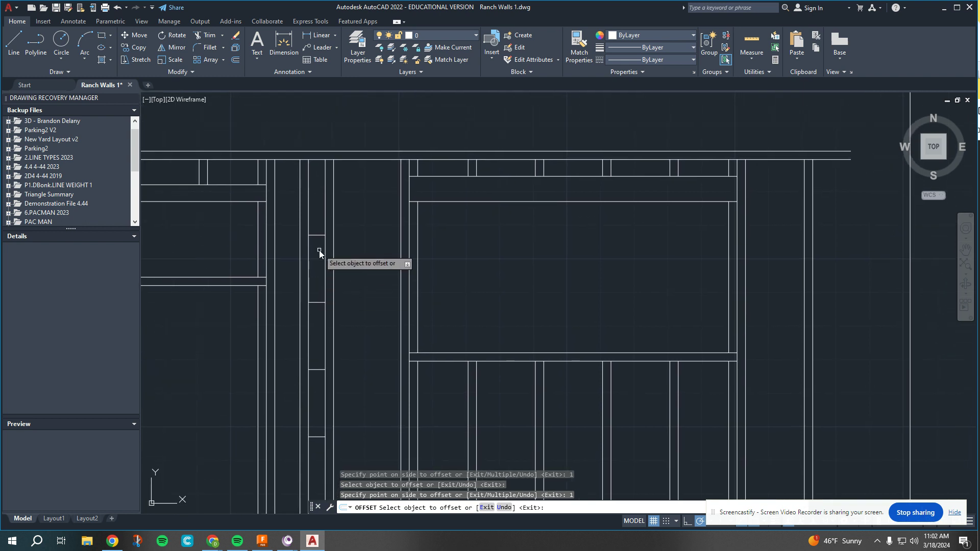
click(322, 235)
text(1)
key(Return)
Step: Hatch the top, middle and bottom blocks in the channel right of the second opening
scroll(350, 256, down, 3)
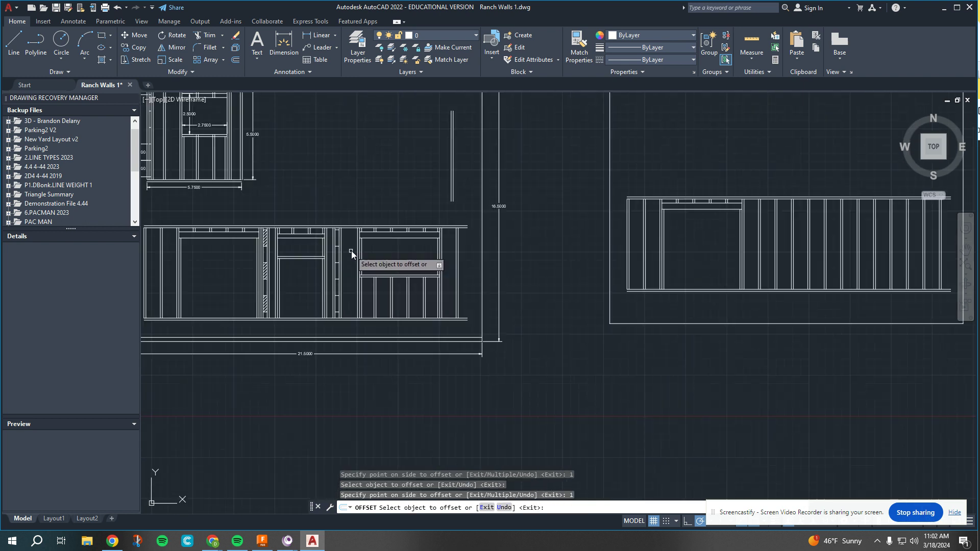
click(102, 60)
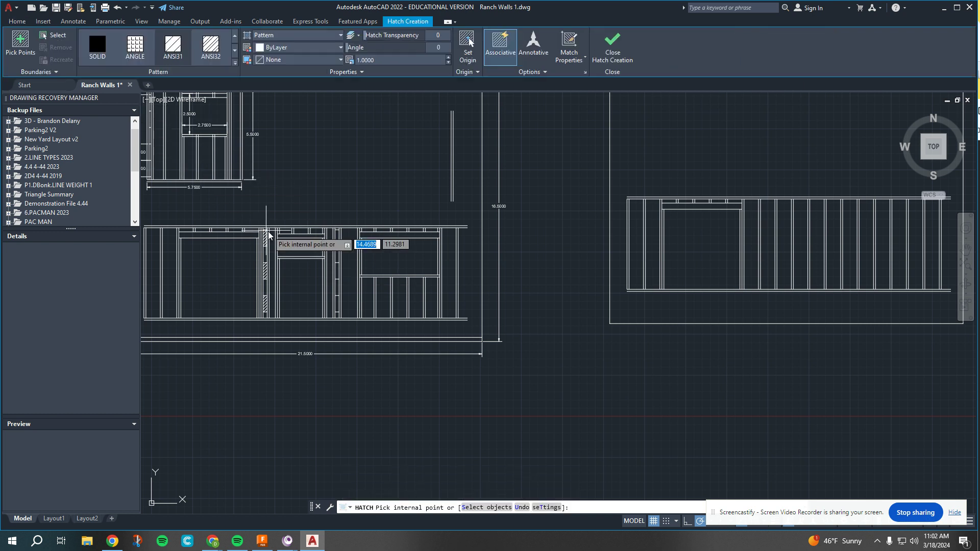
scroll(335, 246, up, 2)
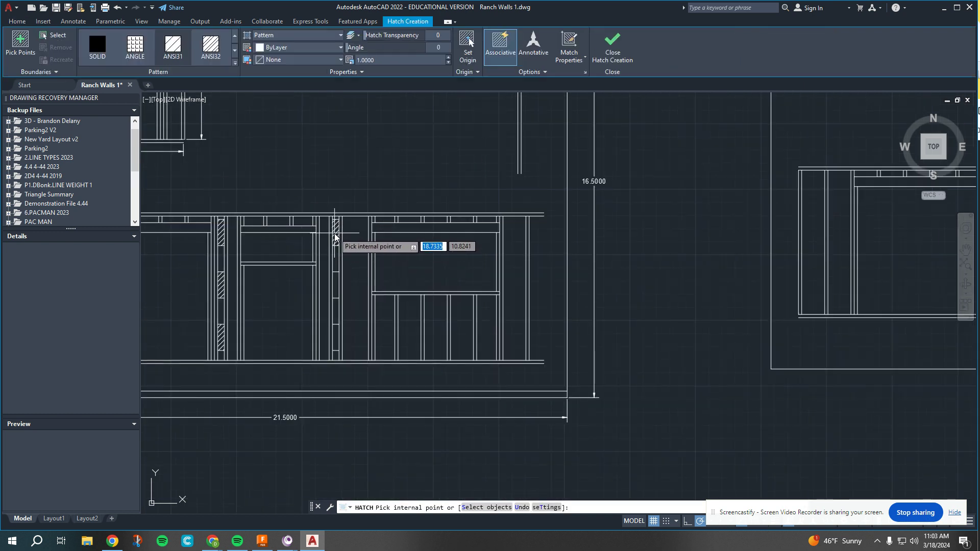
click(335, 236)
click(335, 284)
click(336, 335)
scroll(335, 335, down, 1)
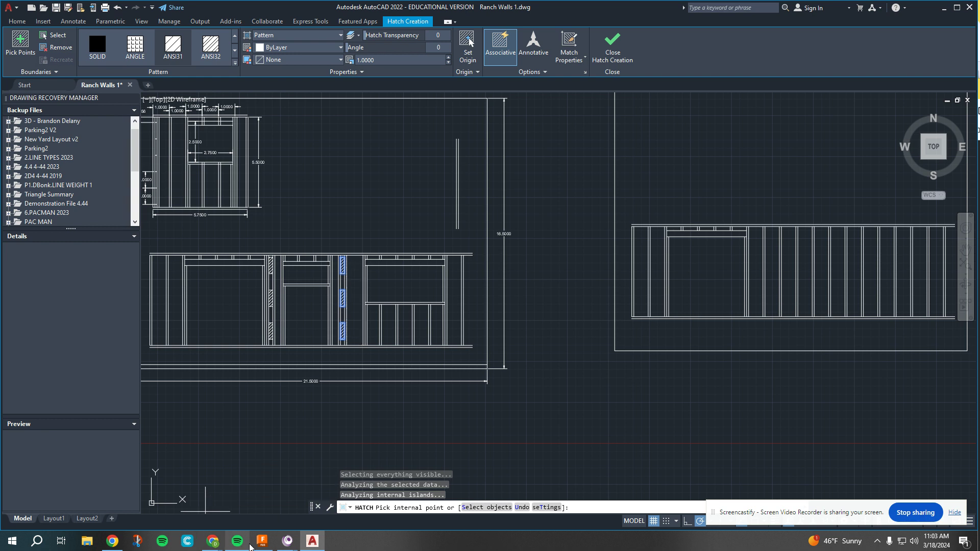
Step: Switch to the Classroom reference in Chrome to compare the Wall 1b plan with the drawing, and return to AutoCAD
mouse_move(213, 542)
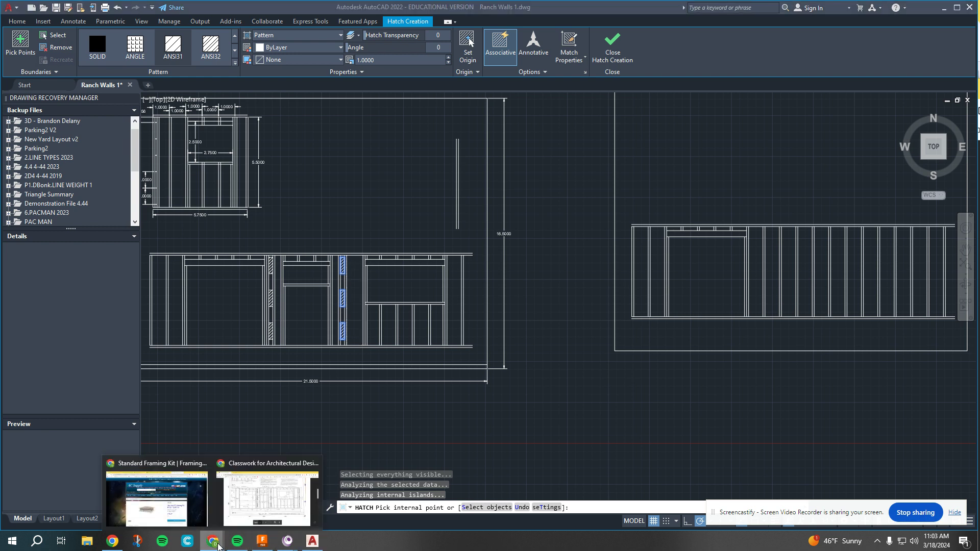
click(227, 512)
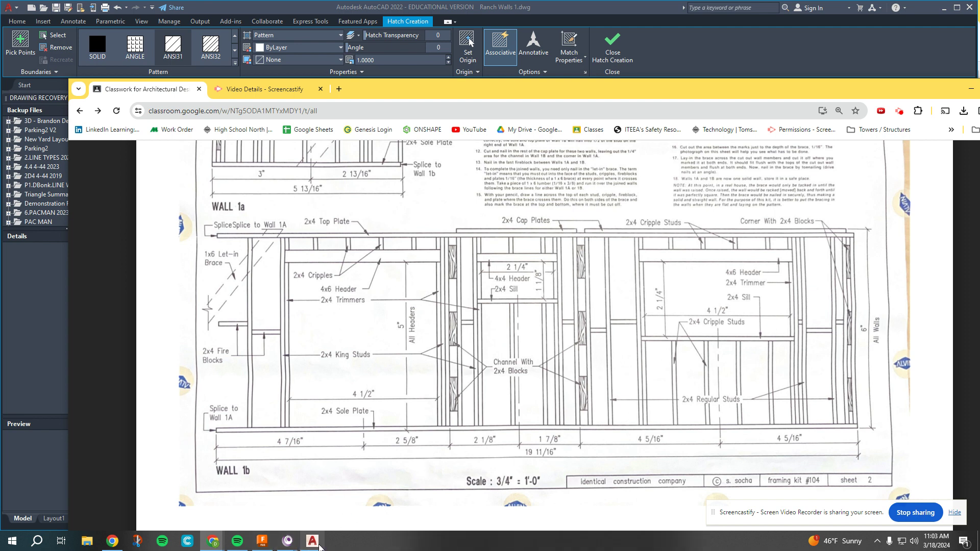
click(312, 541)
scroll(315, 442, up, 3)
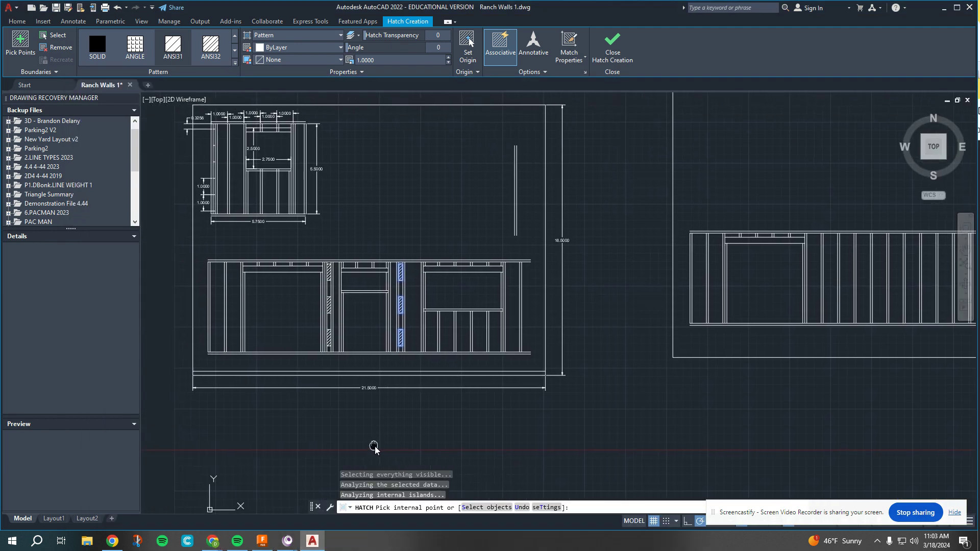
scroll(386, 446, up, 1)
scroll(385, 445, down, 2)
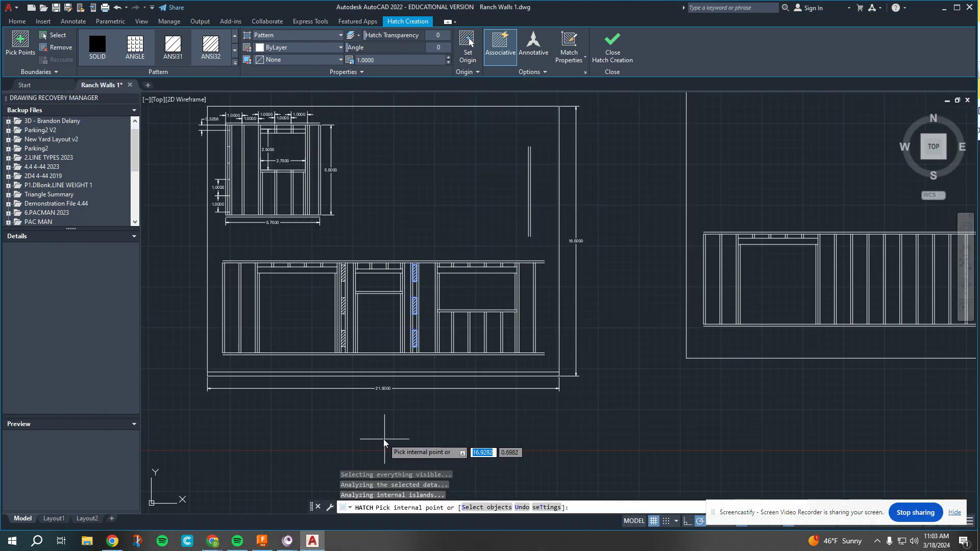
Step: Save the drawing, and save a copy as Ranch Walls 1 on the staff home network drive (U:) in AutoCAD 2018 format
click(19, 9)
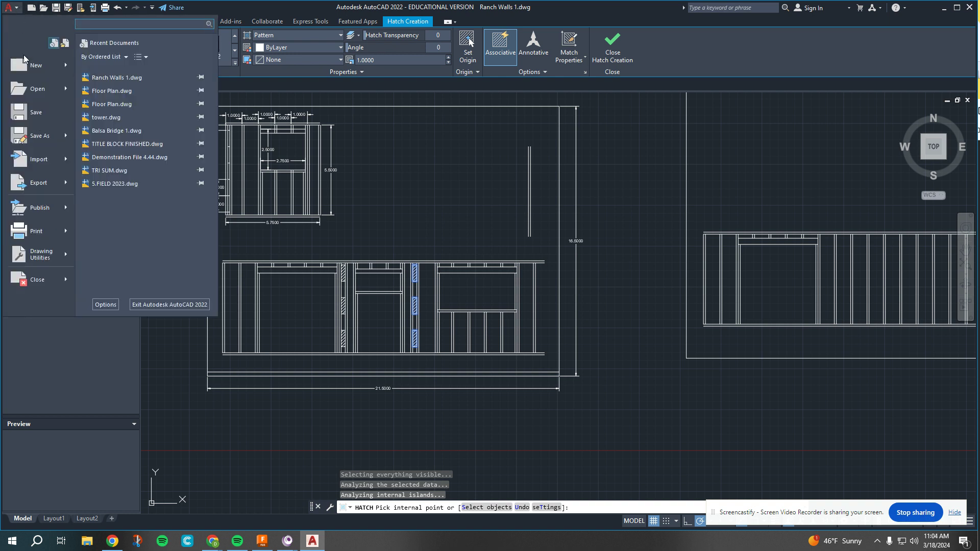
click(35, 112)
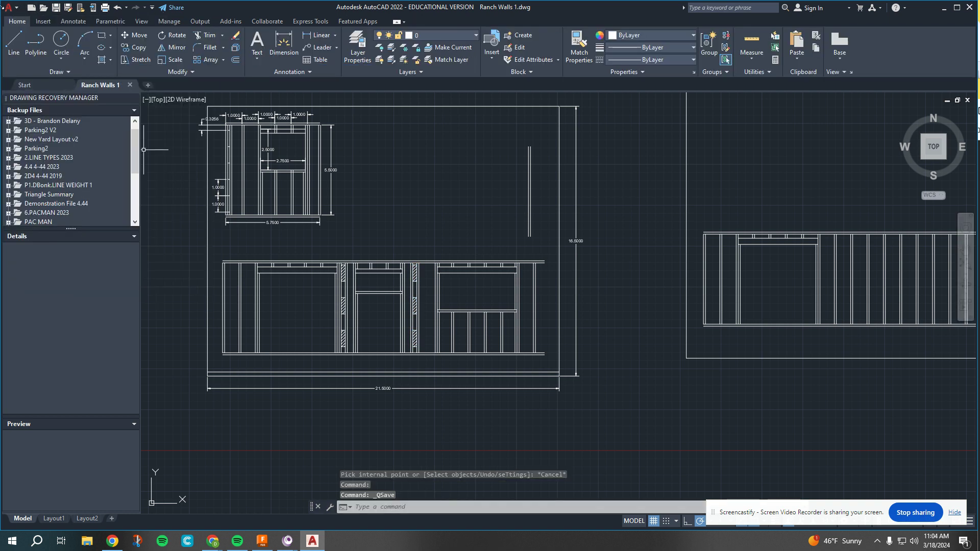
click(19, 10)
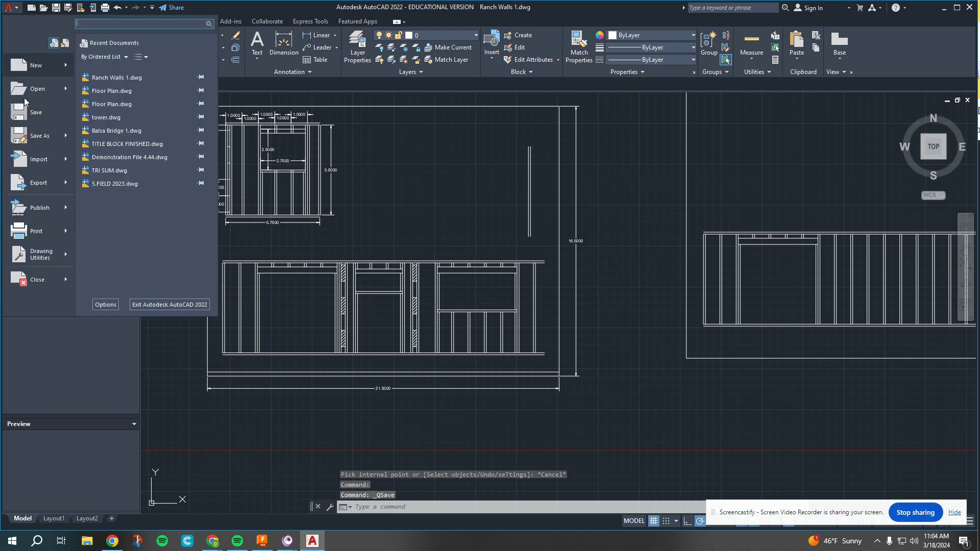
click(38, 137)
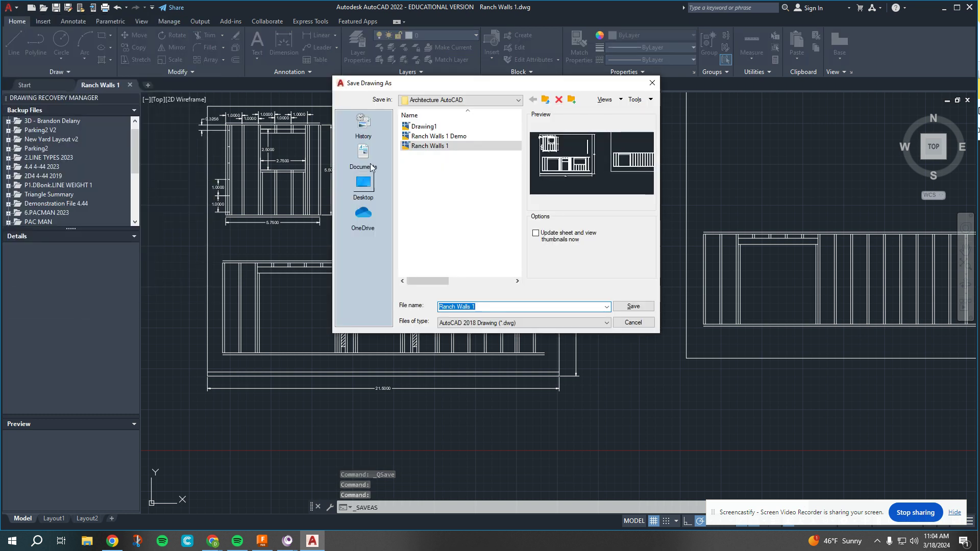
click(490, 100)
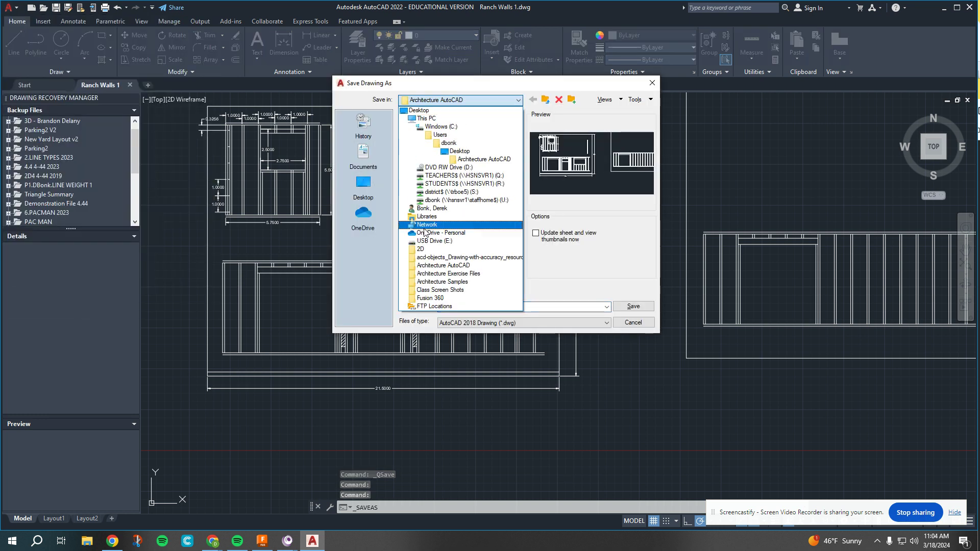
click(431, 200)
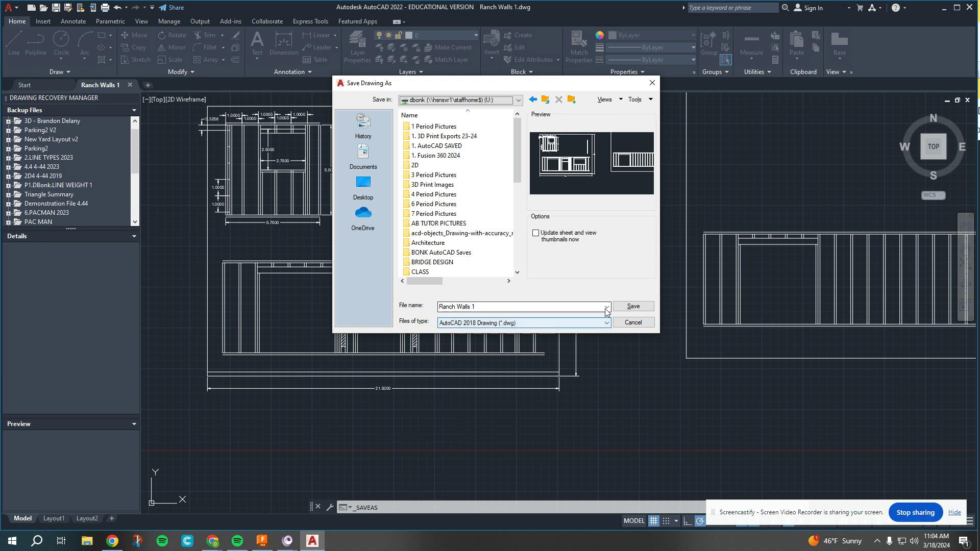
click(631, 307)
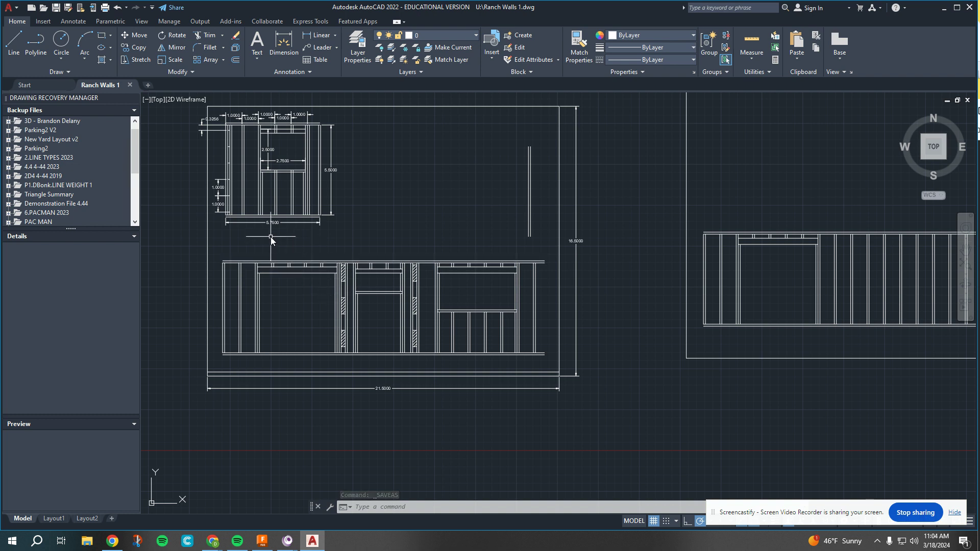
Step: Look over the Wall 1b framing and switch to the Standard Framing Kit product page in Chrome
middle_drag(323, 241, 347, 266)
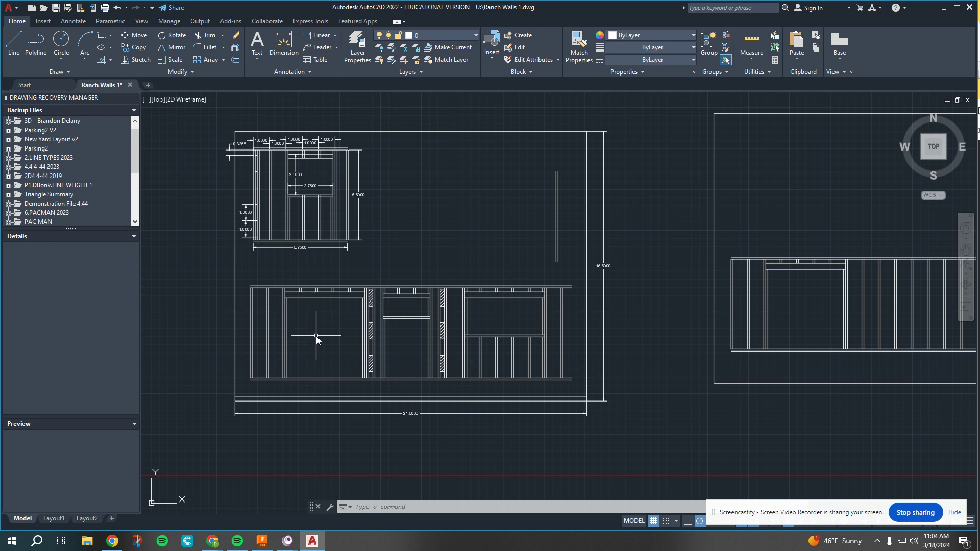
scroll(300, 345, up, 2)
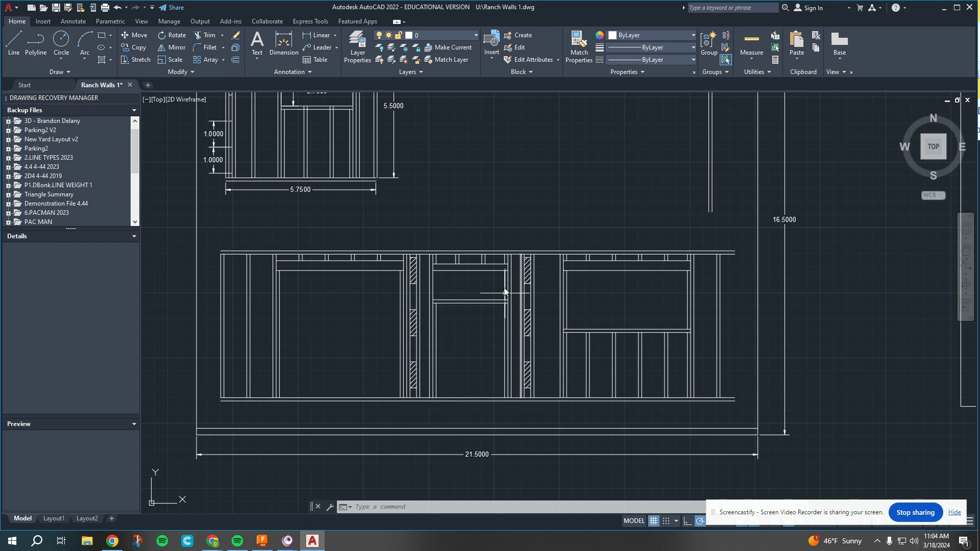
click(213, 541)
click(204, 526)
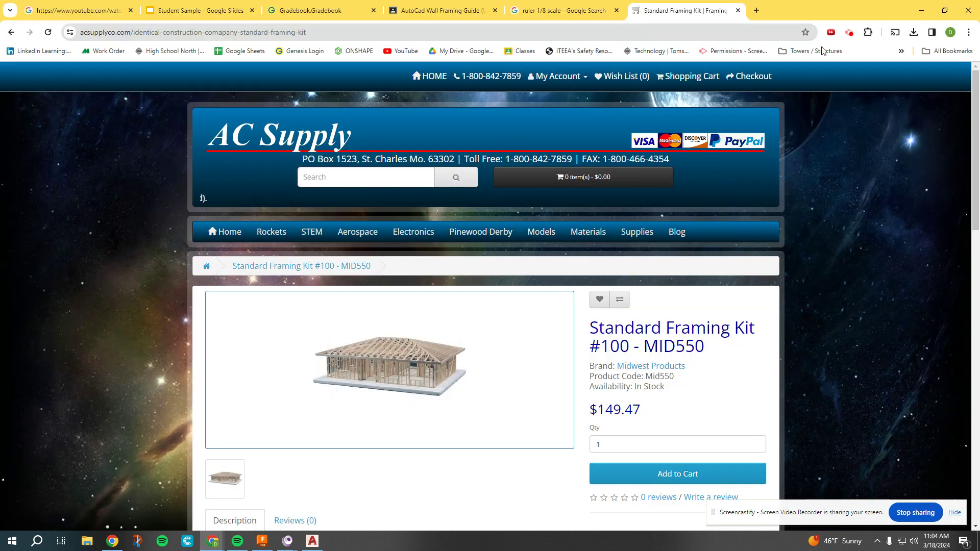